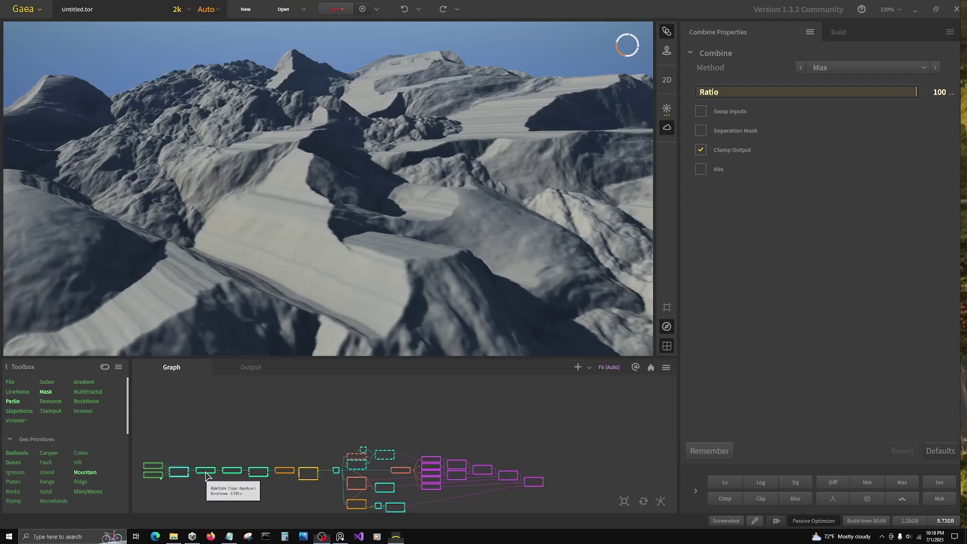
Preview the finished terrain graph node by node, from the Aperture and Shaper nodes through Shatter and Texture to the final colour Combine.
{"action": "left_click", "coordinate": [213, 473]}
{"action": "left_click", "coordinate": [235, 474]}
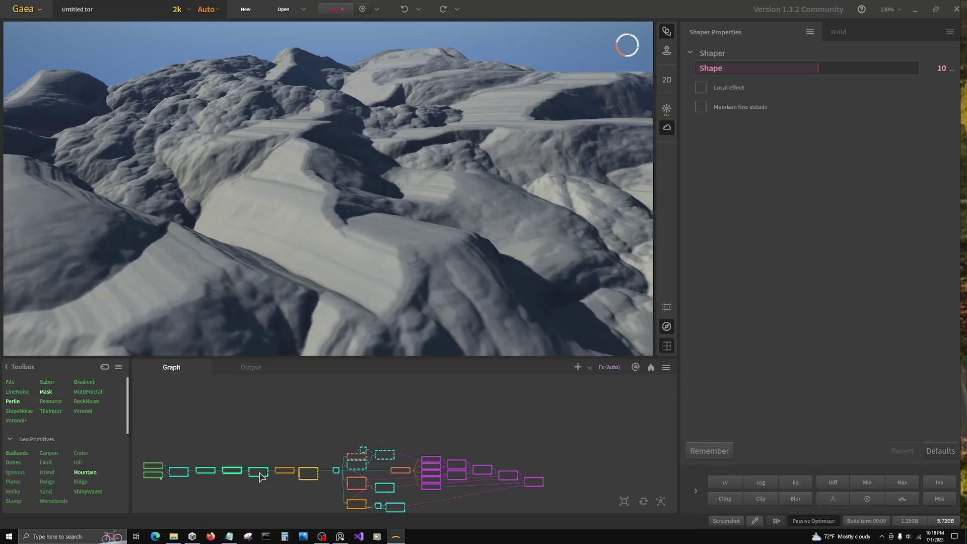
{"action": "left_click", "coordinate": [266, 474]}
{"action": "left_click", "coordinate": [309, 475]}
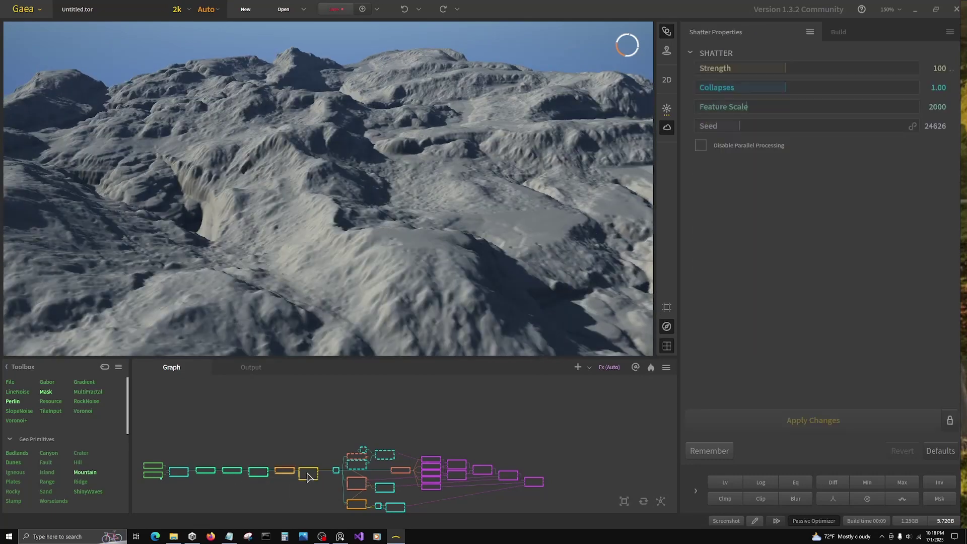
{"action": "left_click", "coordinate": [336, 472]}
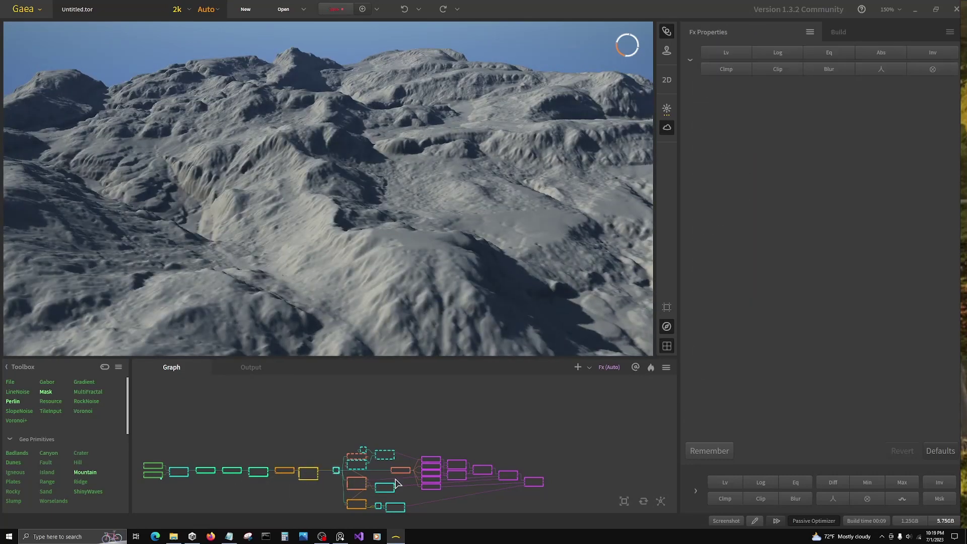
{"action": "left_click", "coordinate": [404, 474]}
{"action": "left_click", "coordinate": [436, 466]}
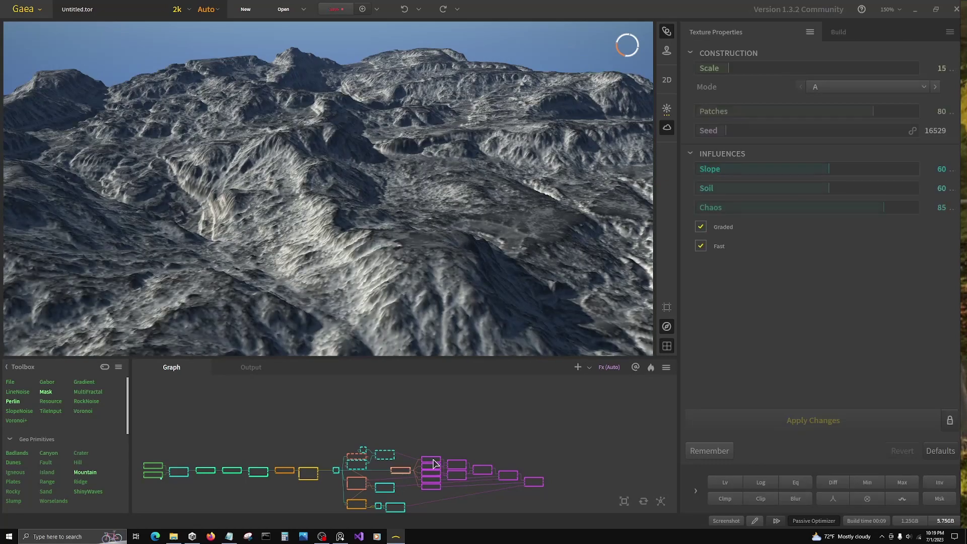
{"action": "left_click", "coordinate": [460, 466]}
{"action": "left_click", "coordinate": [488, 471]}
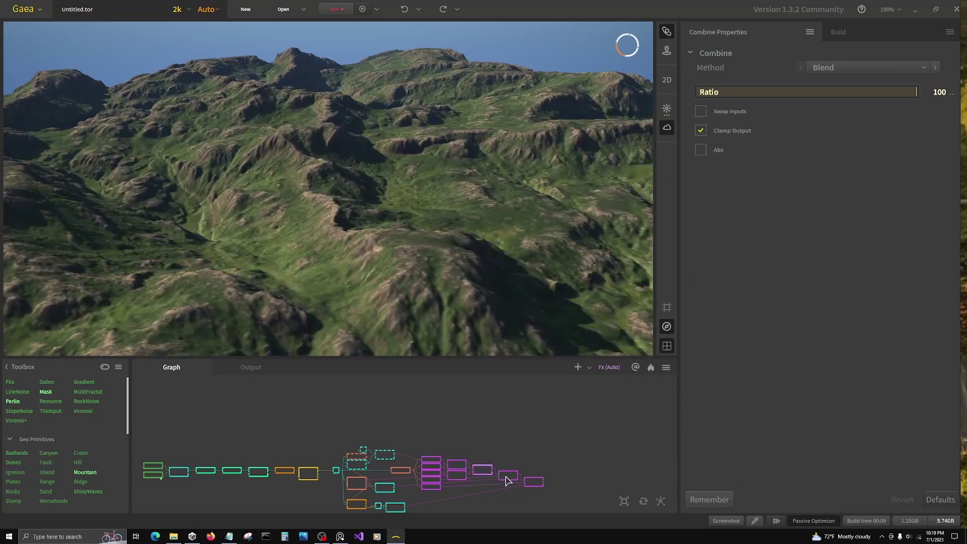
{"action": "left_click", "coordinate": [507, 477]}
{"action": "left_click", "coordinate": [534, 484]}
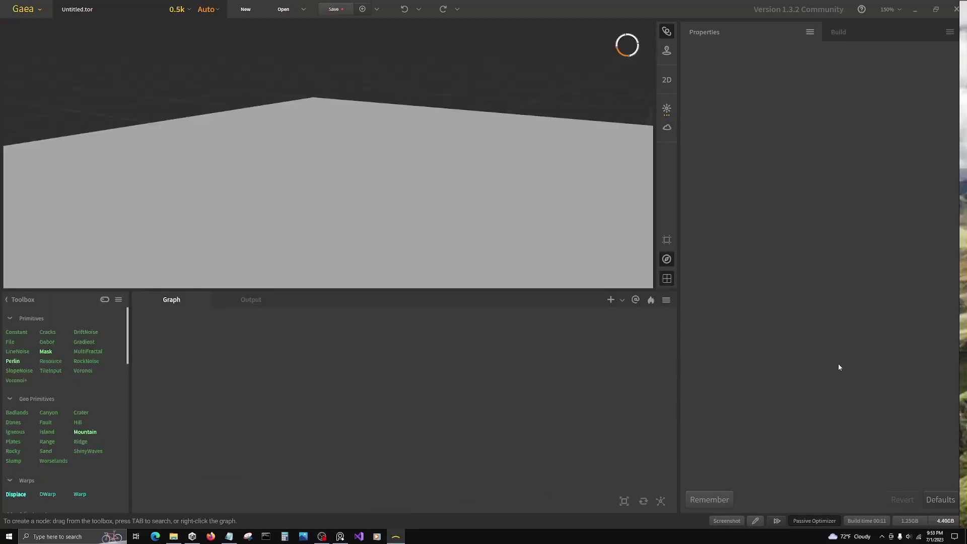
Uncover the reference board behind the Gaea window and look over its collection of highland landscape photos.
{"action": "left_click_drag", "start_coordinate": [957, 335], "coordinate": [342, 313]}
{"action": "scroll", "coordinate": [464, 315], "scroll_direction": "down", "scroll_amount": 5}
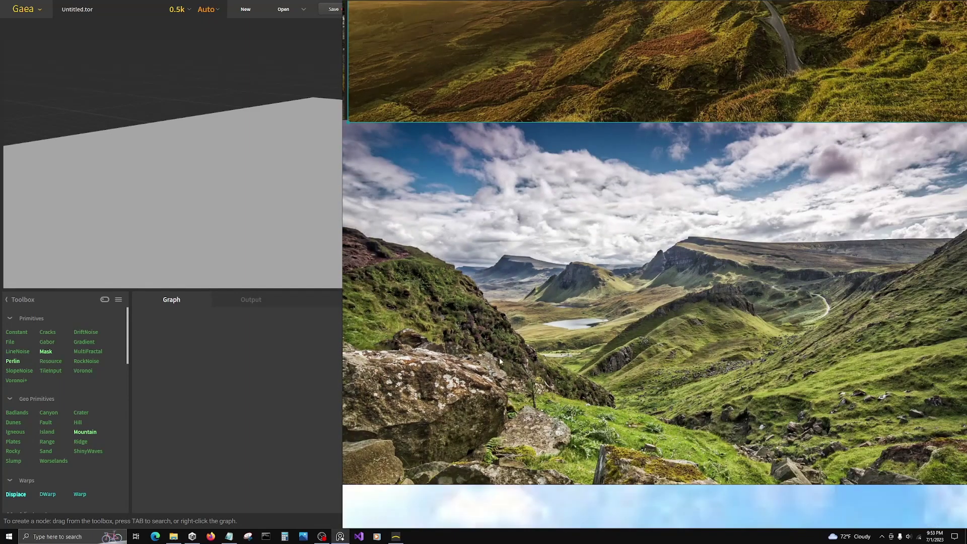
{"action": "scroll", "coordinate": [545, 365], "scroll_direction": "down", "scroll_amount": 4}
{"action": "scroll", "coordinate": [724, 368], "scroll_direction": "down", "scroll_amount": 2}
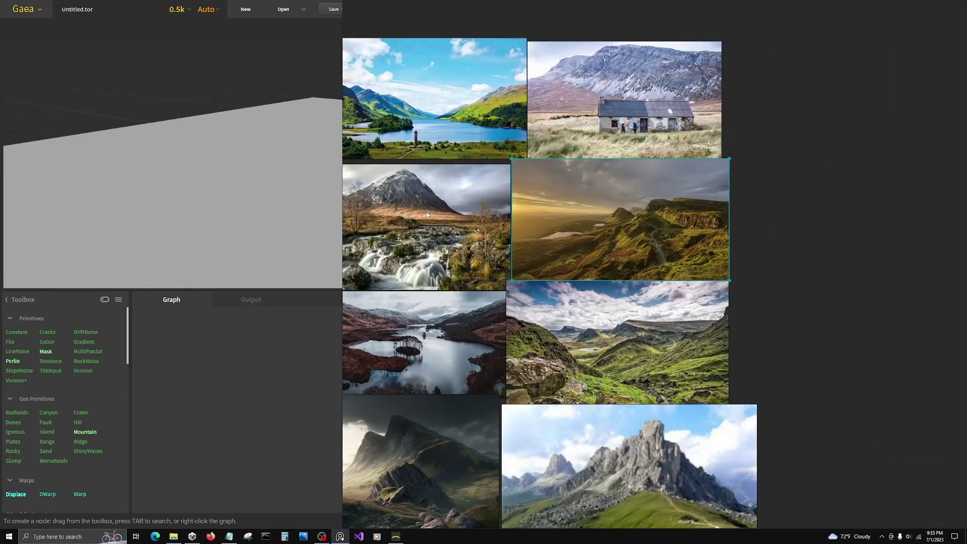
{"action": "scroll", "coordinate": [475, 245], "scroll_direction": "up", "scroll_amount": 2}
{"action": "scroll", "coordinate": [832, 300], "scroll_direction": "down", "scroll_amount": 3}
{"action": "scroll", "coordinate": [441, 316], "scroll_direction": "up", "scroll_amount": 4}
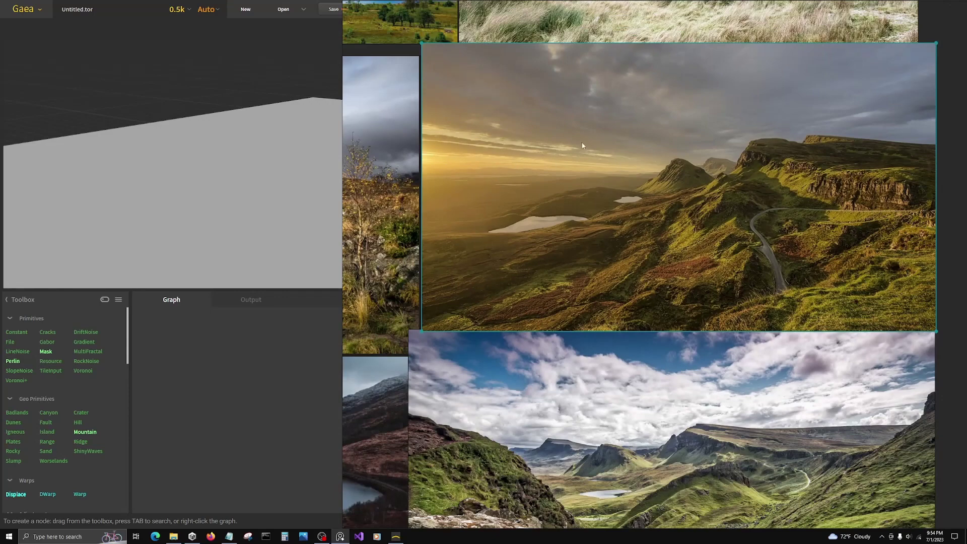
Examine the sunset ridge reference photo closely, including its slopes, reddish vegetation patches and the ground around the winding road.
{"action": "scroll", "coordinate": [580, 228], "scroll_direction": "up", "scroll_amount": 5}
{"action": "scroll", "coordinate": [731, 256], "scroll_direction": "down", "scroll_amount": 3}
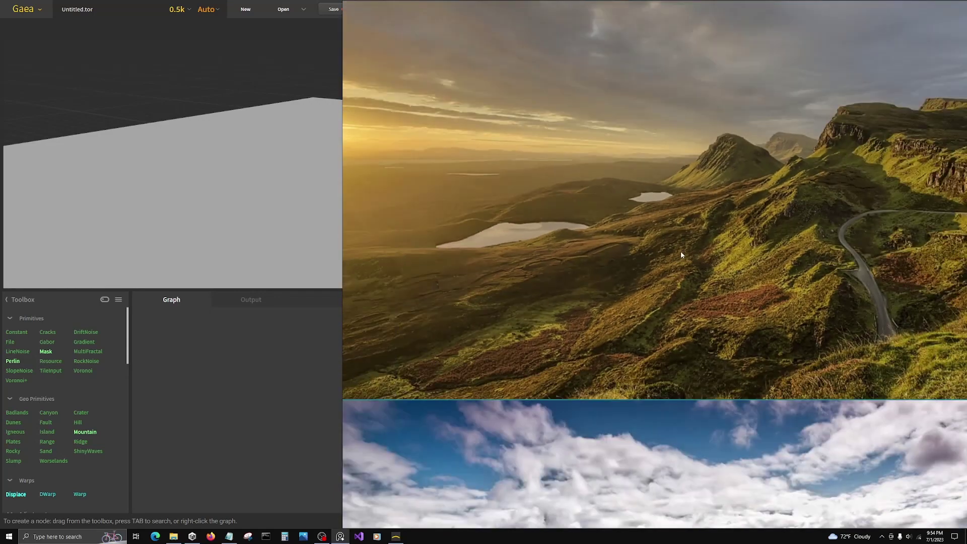
{"action": "scroll", "coordinate": [826, 257], "scroll_direction": "up", "scroll_amount": 3}
{"action": "scroll", "coordinate": [617, 307], "scroll_direction": "down", "scroll_amount": 1}
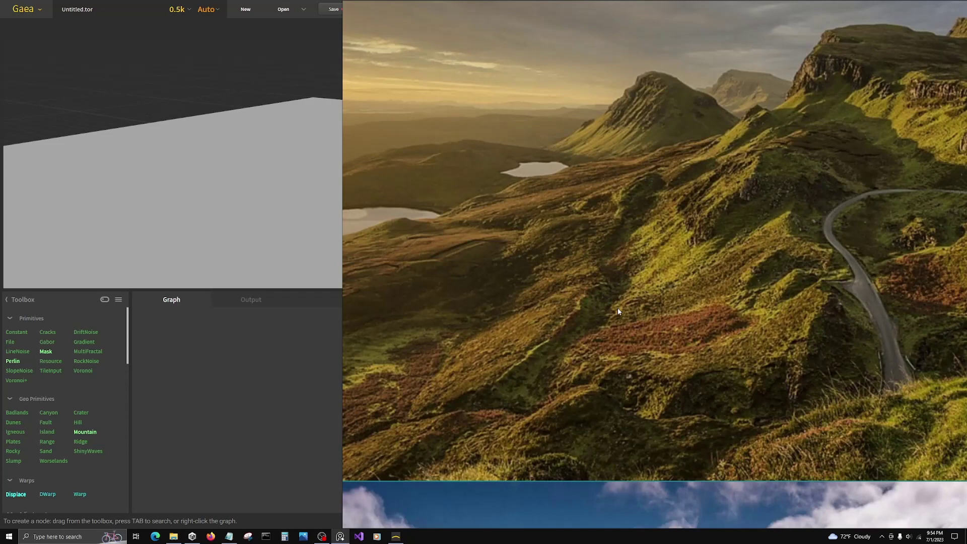
{"action": "scroll", "coordinate": [867, 325], "scroll_direction": "up", "scroll_amount": 2}
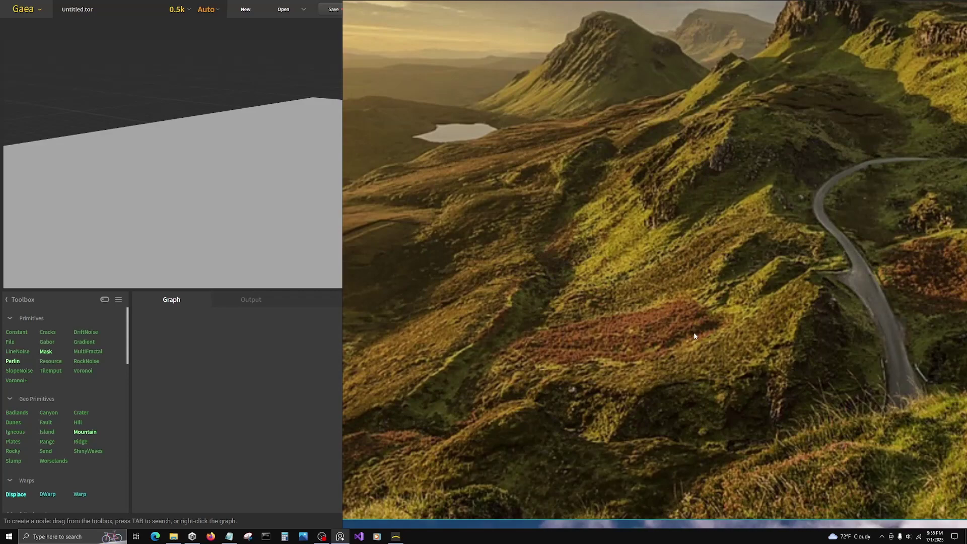
{"action": "scroll", "coordinate": [607, 373], "scroll_direction": "down", "scroll_amount": 3}
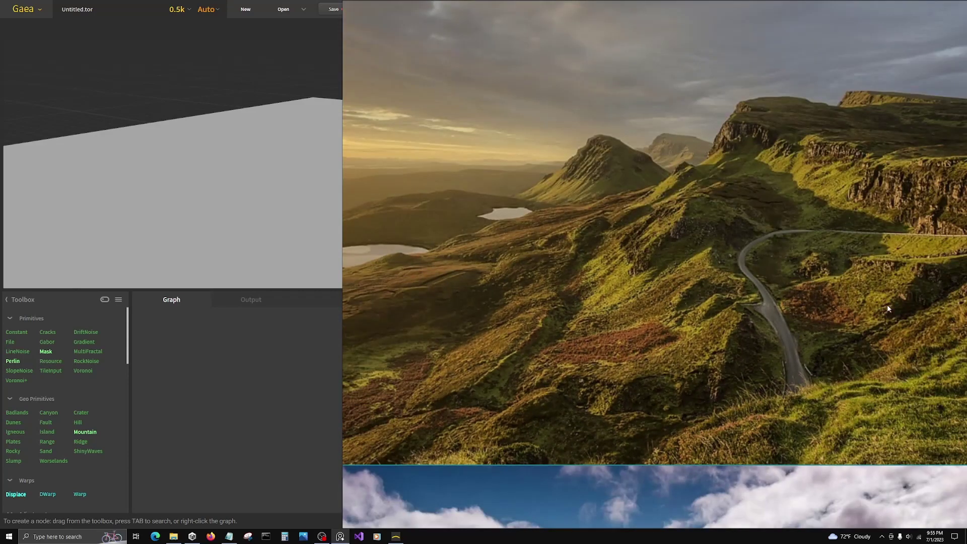
{"action": "scroll", "coordinate": [889, 309], "scroll_direction": "up", "scroll_amount": 3}
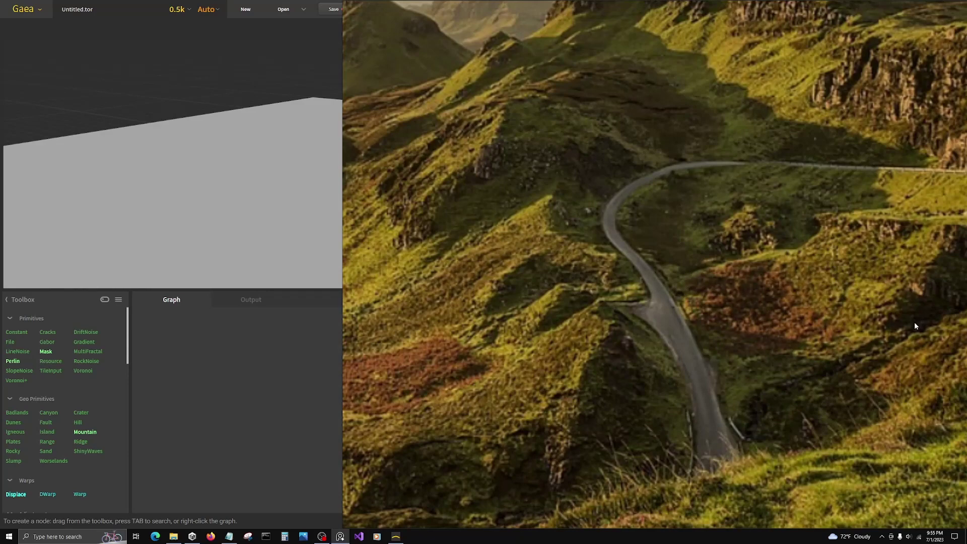
{"action": "scroll", "coordinate": [915, 323], "scroll_direction": "down", "scroll_amount": 3}
{"action": "scroll", "coordinate": [711, 380], "scroll_direction": "down", "scroll_amount": 5}
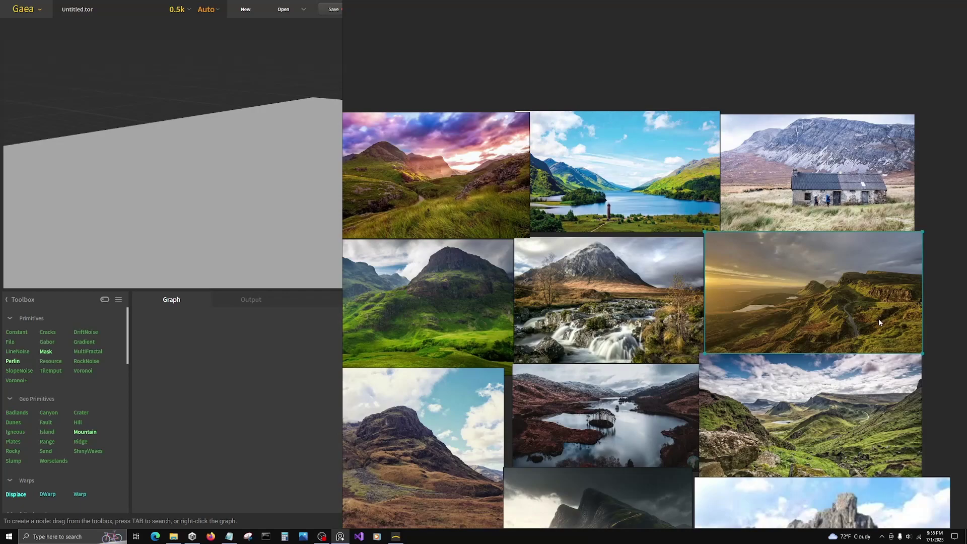
Examine the reference photo of the green valley below a dark rocky mountain and compare it with the neighbouring photos.
{"action": "scroll", "coordinate": [515, 353], "scroll_direction": "up", "scroll_amount": 4}
{"action": "scroll", "coordinate": [879, 371], "scroll_direction": "down", "scroll_amount": 3}
{"action": "scroll", "coordinate": [519, 341], "scroll_direction": "up", "scroll_amount": 5}
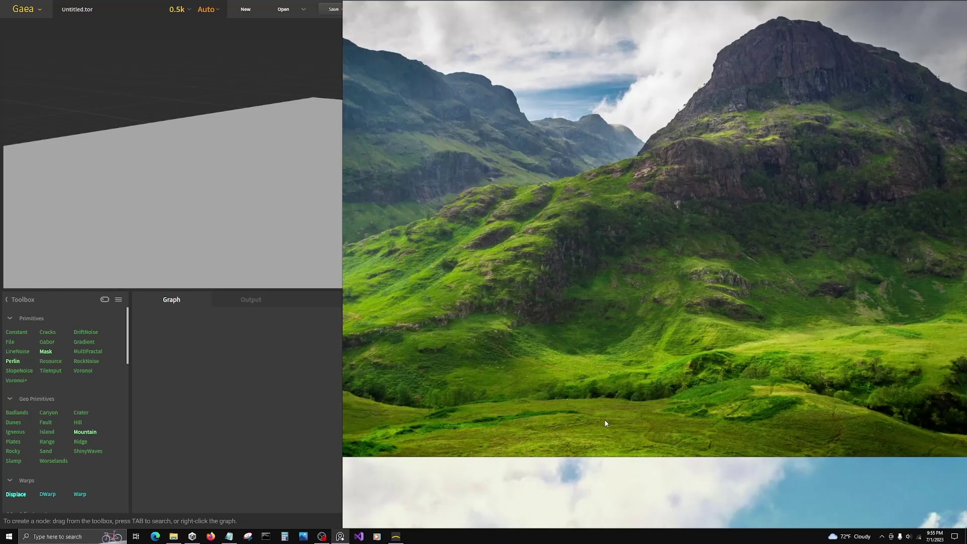
{"action": "scroll", "coordinate": [466, 401], "scroll_direction": "down", "scroll_amount": 10}
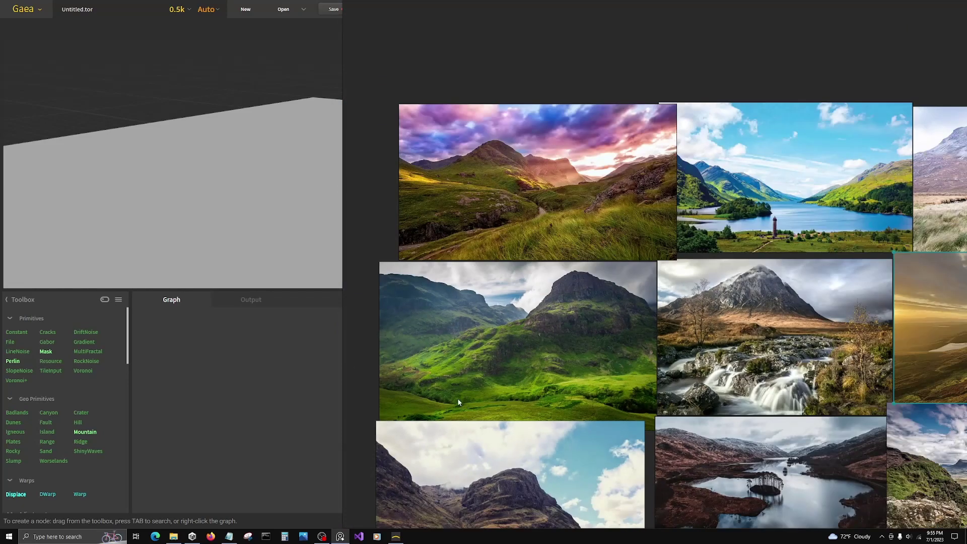
{"action": "scroll", "coordinate": [650, 373], "scroll_direction": "up", "scroll_amount": 6}
Return to the sunset ridge photo and study its lakes, flat plateau and rocky cliff faces within the whole board.
{"action": "left_click", "coordinate": [635, 343]}
{"action": "scroll", "coordinate": [635, 342], "scroll_direction": "up", "scroll_amount": 5}
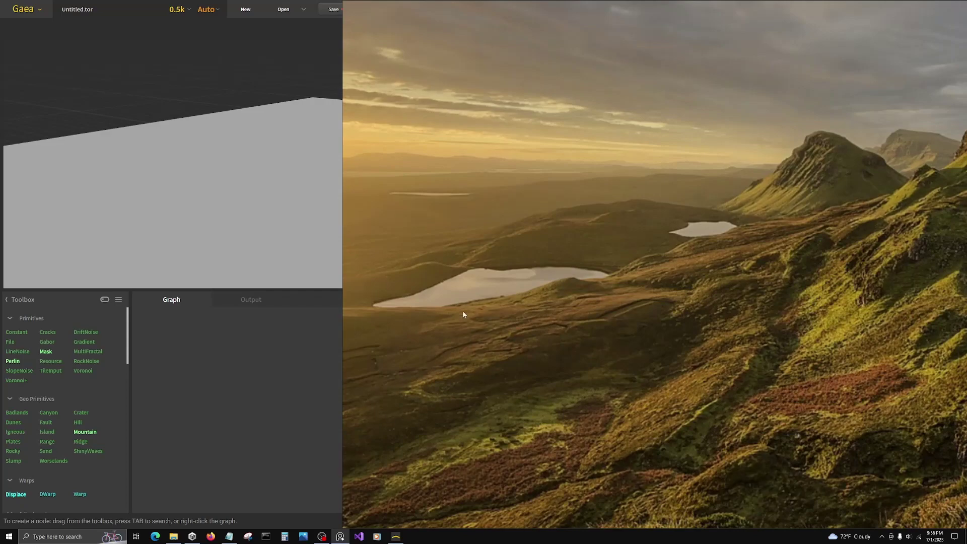
{"action": "scroll", "coordinate": [548, 347], "scroll_direction": "down", "scroll_amount": 5}
{"action": "scroll", "coordinate": [726, 296], "scroll_direction": "up", "scroll_amount": 6}
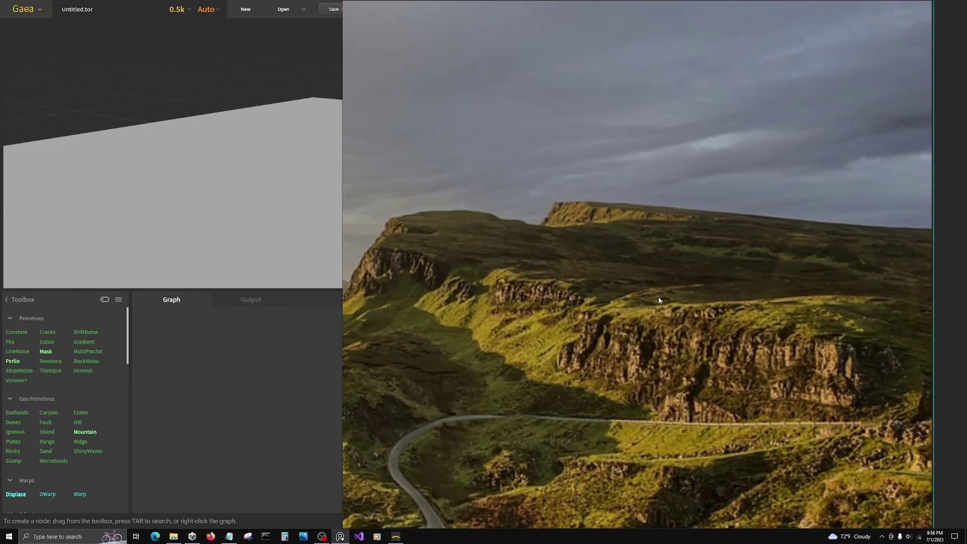
{"action": "scroll", "coordinate": [823, 304], "scroll_direction": "down", "scroll_amount": 3}
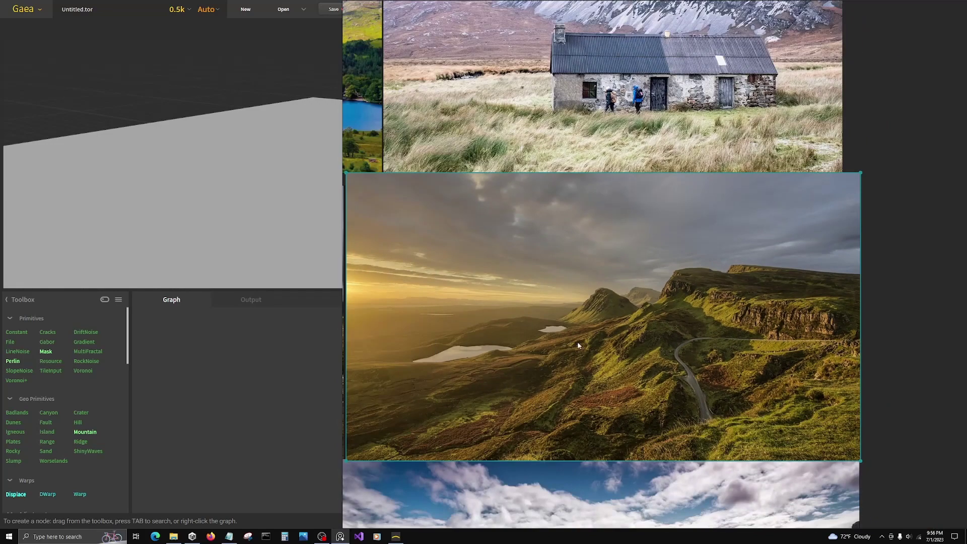
{"action": "scroll", "coordinate": [785, 341], "scroll_direction": "down", "scroll_amount": 2}
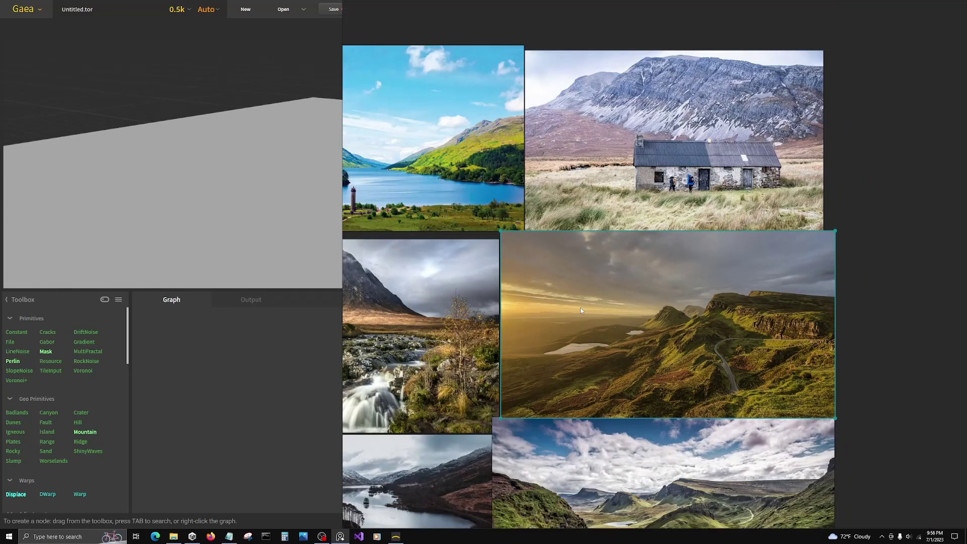
{"action": "scroll", "coordinate": [805, 323], "scroll_direction": "down", "scroll_amount": 2}
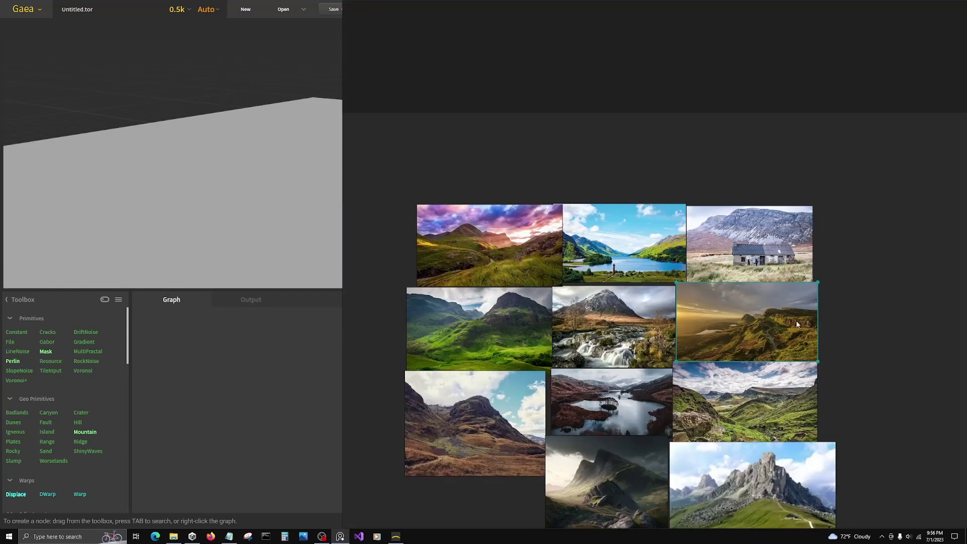
{"action": "scroll", "coordinate": [486, 328], "scroll_direction": "up", "scroll_amount": 4}
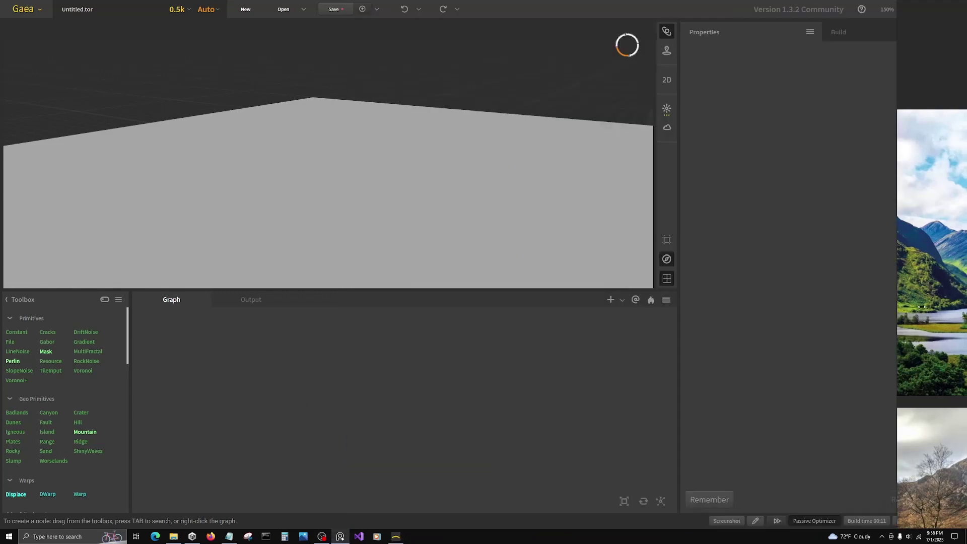
Restore the Gaea window's full width and add a Plates primitive to the empty graph with Drop to Floor enabled.
{"action": "left_click_drag", "start_coordinate": [922, 306], "coordinate": [961, 307]}
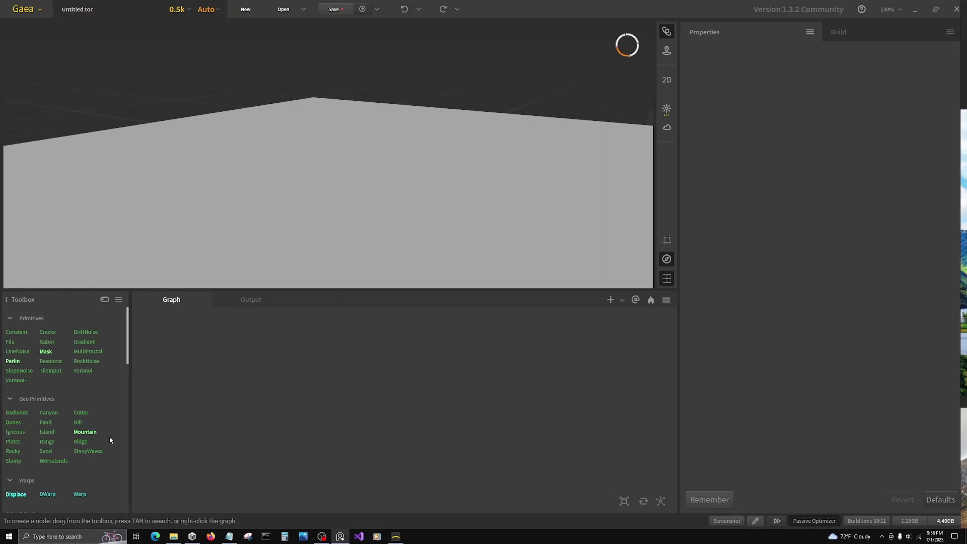
{"action": "scroll", "coordinate": [67, 446], "scroll_direction": "down", "scroll_amount": 1}
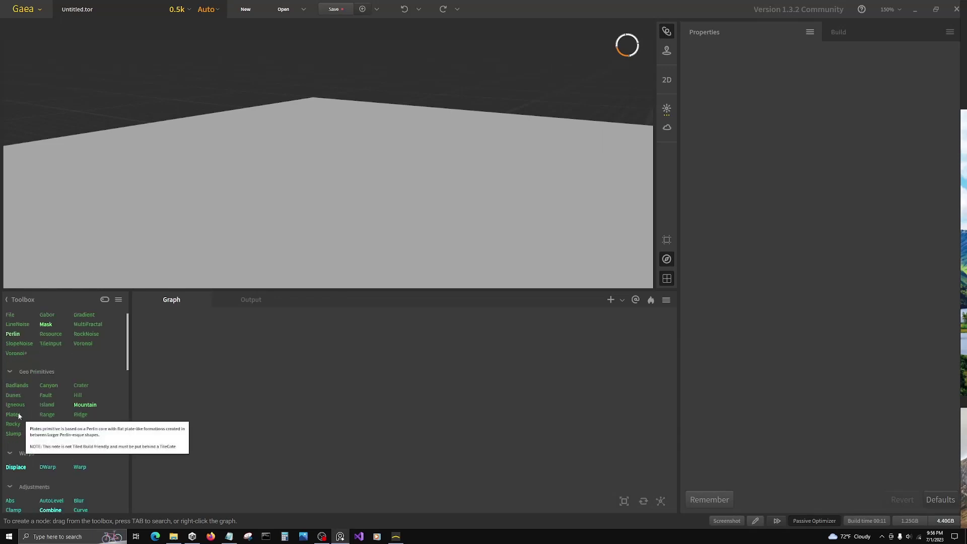
{"action": "left_click_drag", "start_coordinate": [13, 414], "coordinate": [261, 381]}
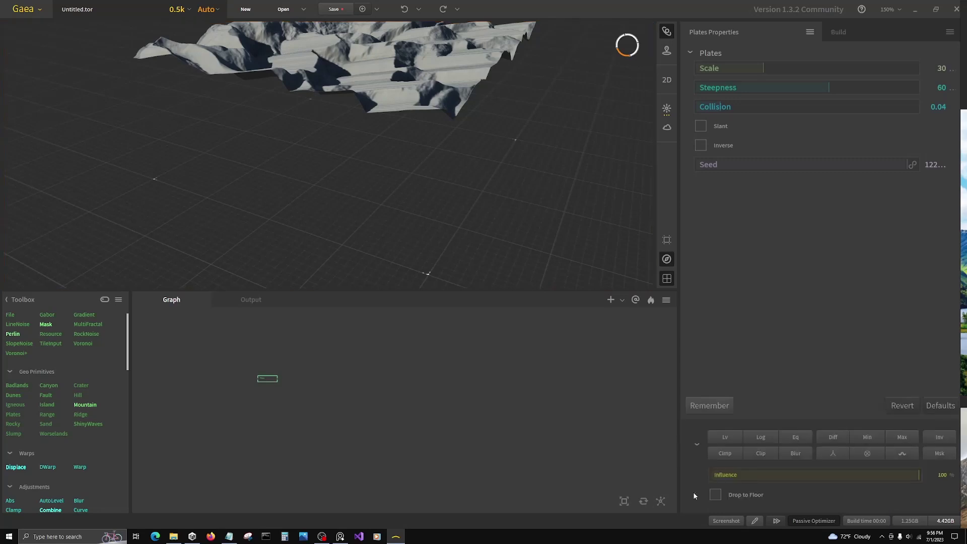
{"action": "left_click", "coordinate": [715, 494]}
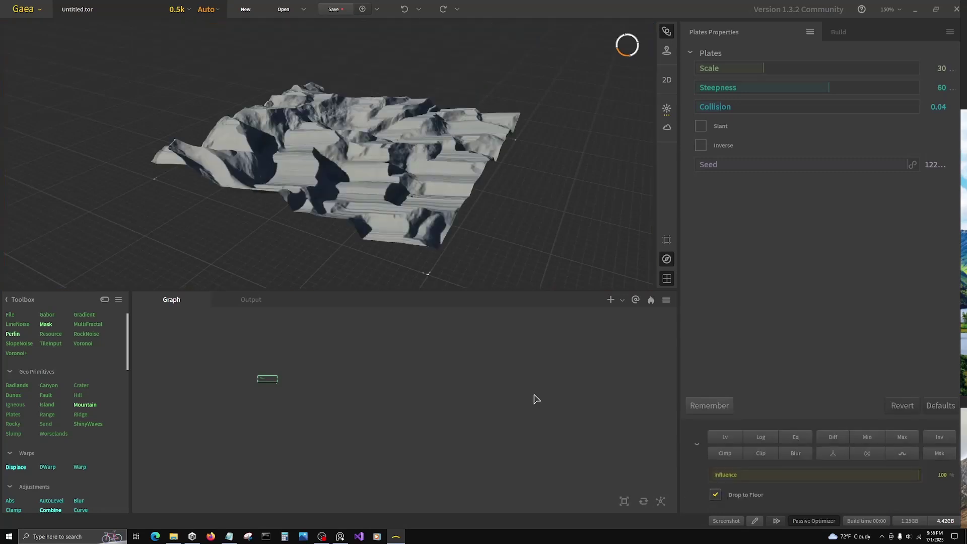
{"action": "scroll", "coordinate": [393, 237], "scroll_direction": "up", "scroll_amount": 5}
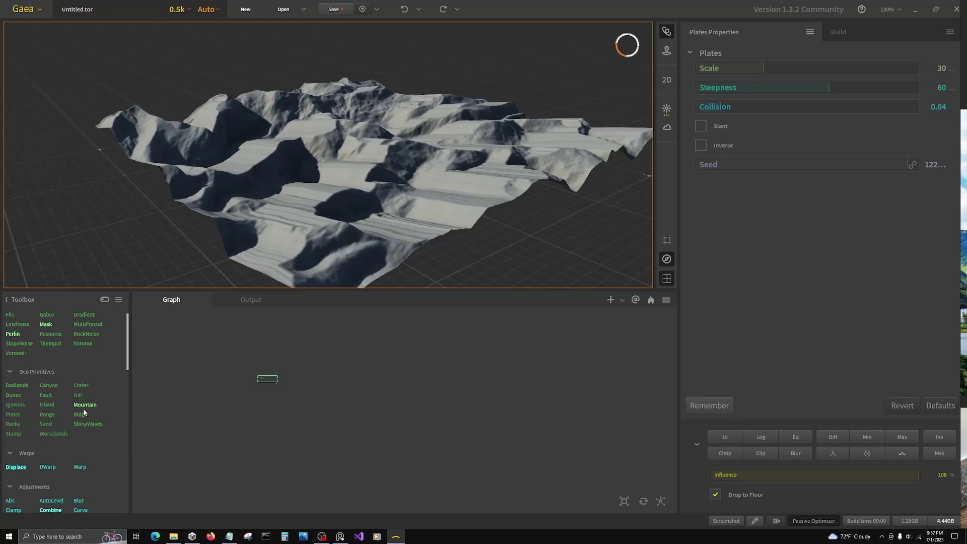
Add a Range primitive to the graph just above the Plates node.
{"action": "mouse_move", "coordinate": [84, 409]}
{"action": "left_click_drag", "start_coordinate": [47, 414], "coordinate": [257, 379]}
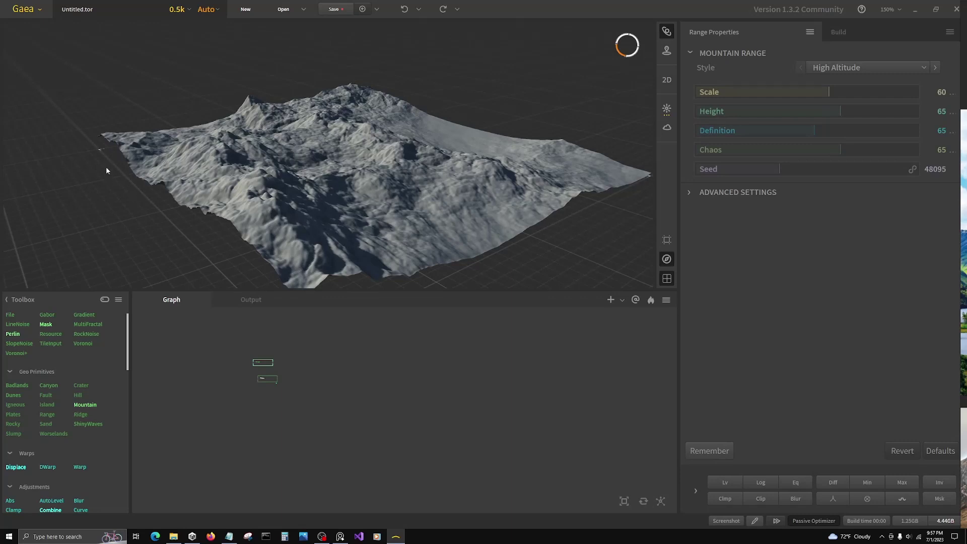
{"action": "scroll", "coordinate": [274, 370], "scroll_direction": "up", "scroll_amount": 5}
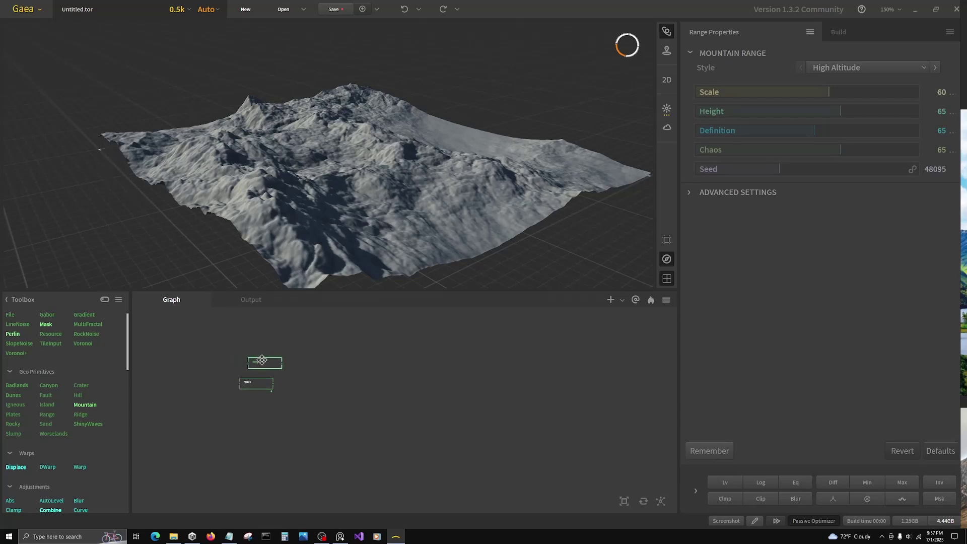
Join the Range and Plates nodes through a Combine node using the Max method with a Ratio of 100.
{"action": "left_click_drag", "start_coordinate": [265, 370], "coordinate": [273, 388]}
{"action": "left_click", "coordinate": [852, 68]}
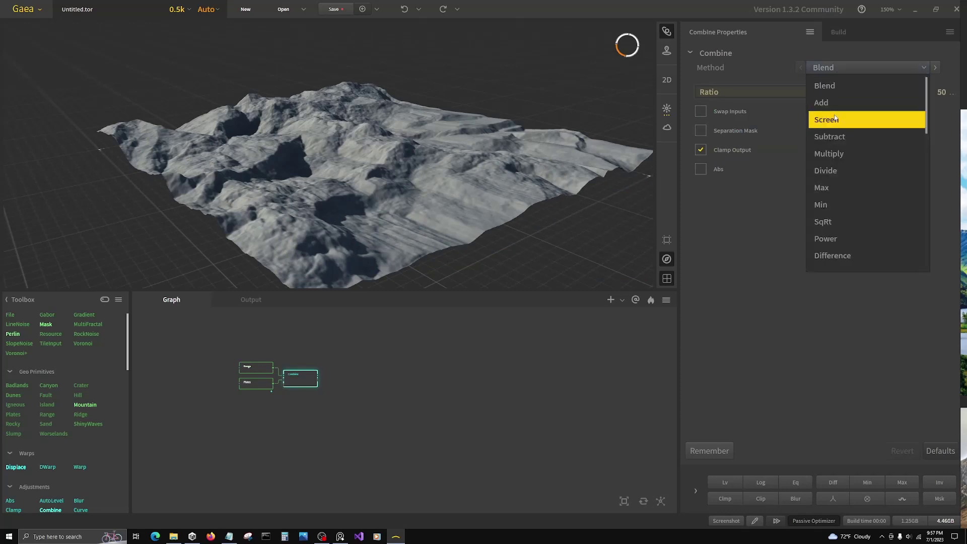
{"action": "left_click", "coordinate": [826, 187]}
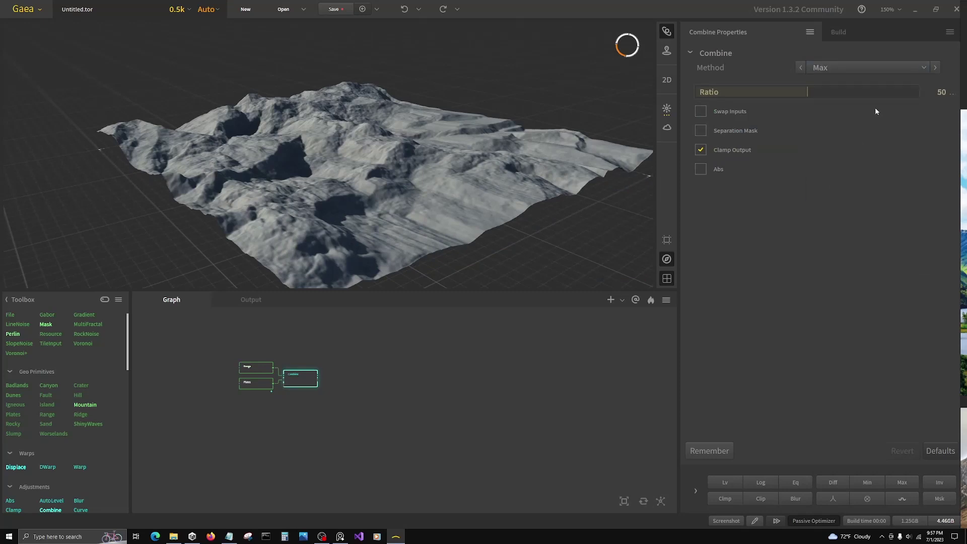
{"action": "left_click", "coordinate": [918, 93]}
{"action": "left_click_drag", "start_coordinate": [488, 143], "coordinate": [406, 151]}
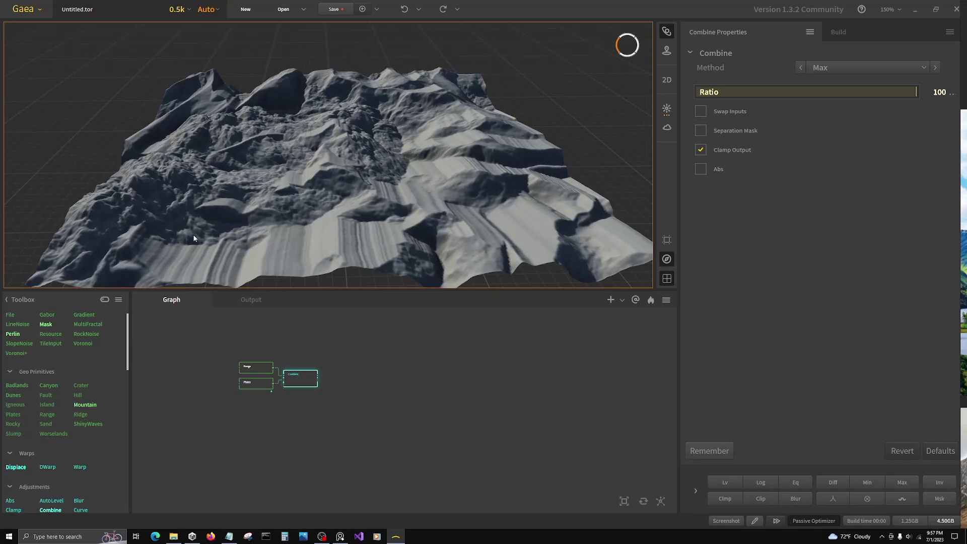
{"action": "left_click_drag", "start_coordinate": [232, 241], "coordinate": [281, 243]}
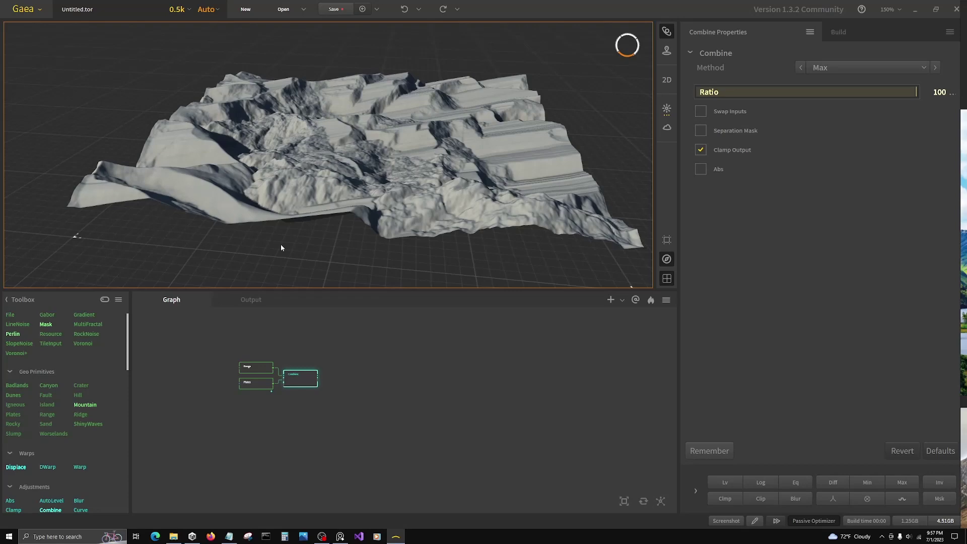
Change the Range node's seed, set the Plates node's seed to 10524, and return to the Combine node's preview.
{"action": "left_click", "coordinate": [265, 369]}
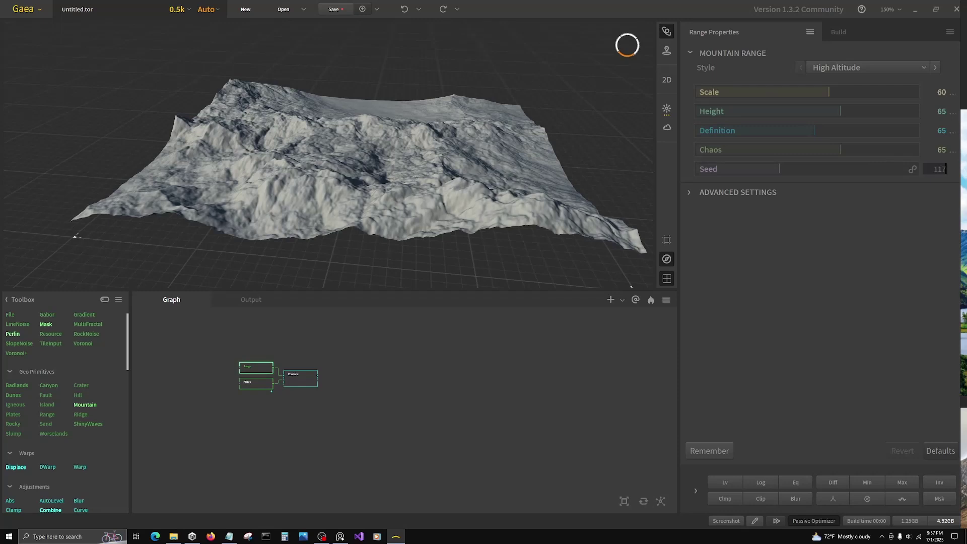
{"action": "key", "text": "Return"}
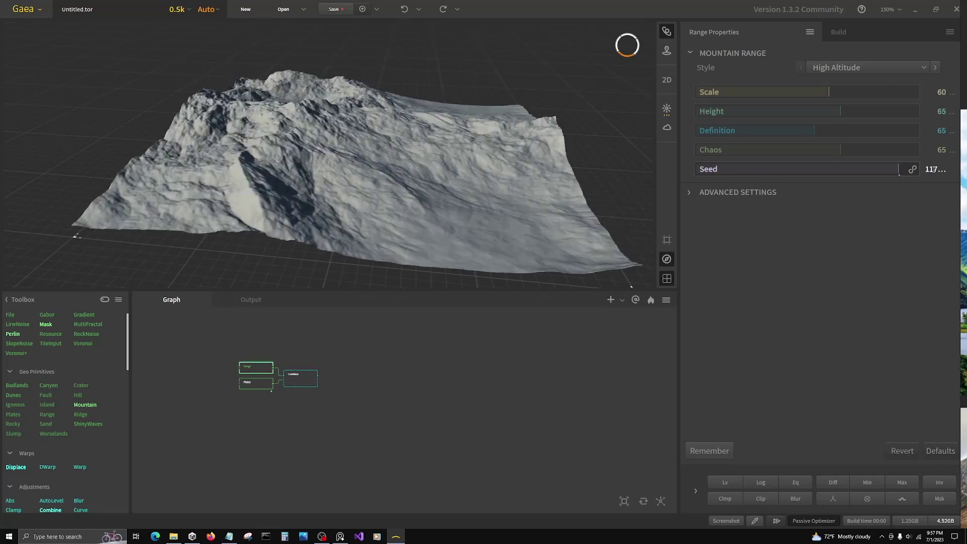
{"action": "left_click", "coordinate": [252, 384]}
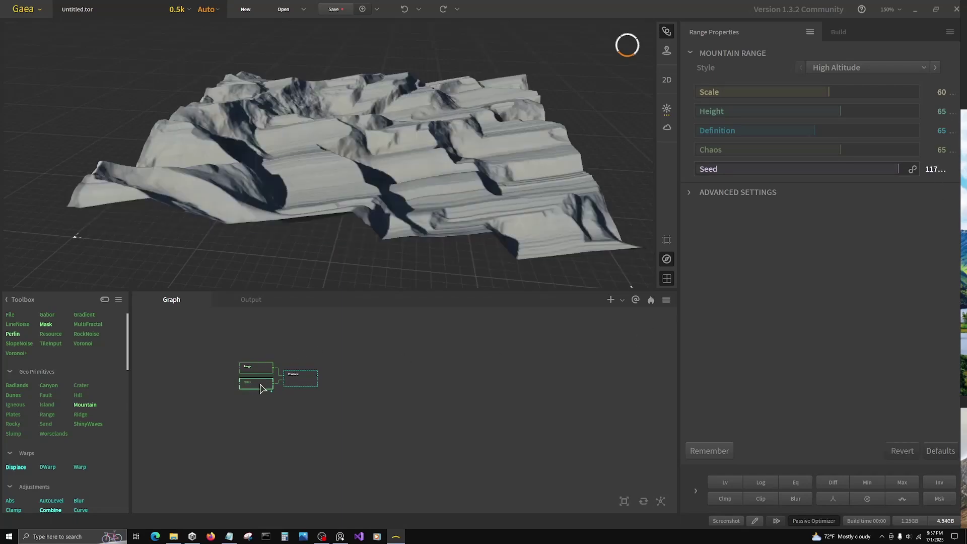
{"action": "left_click", "coordinate": [933, 165]}
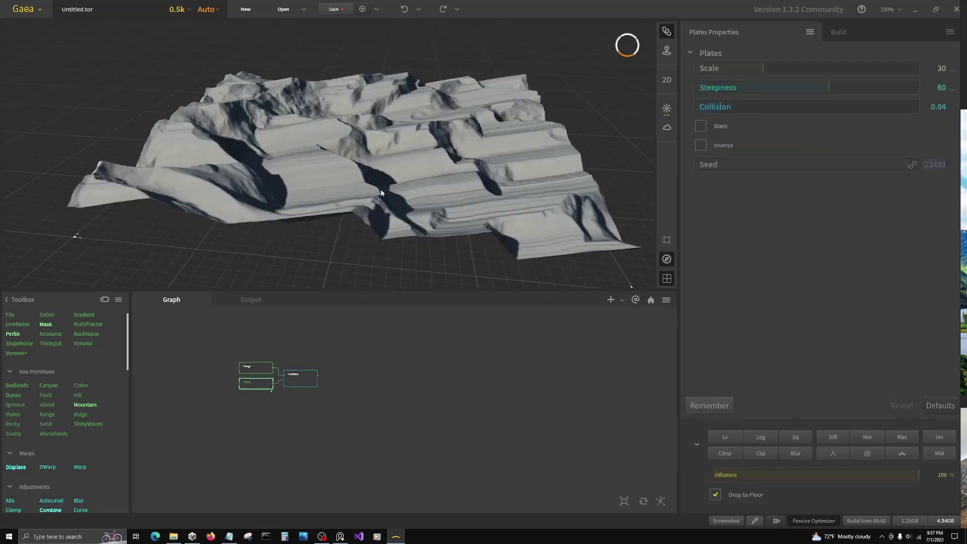
{"action": "type", "text": "10"}
{"action": "type", "text": "524"}
{"action": "key", "text": "Return"}
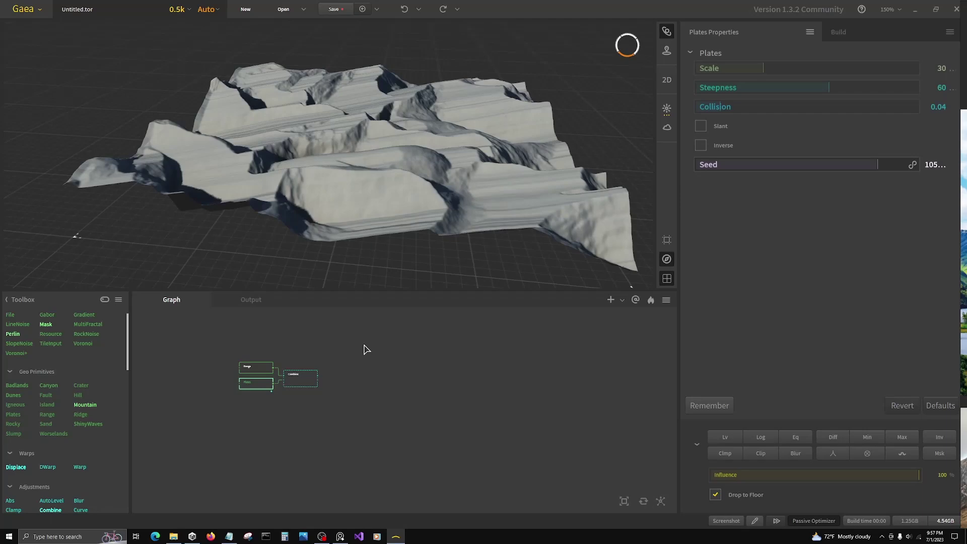
{"action": "left_click", "coordinate": [308, 383]}
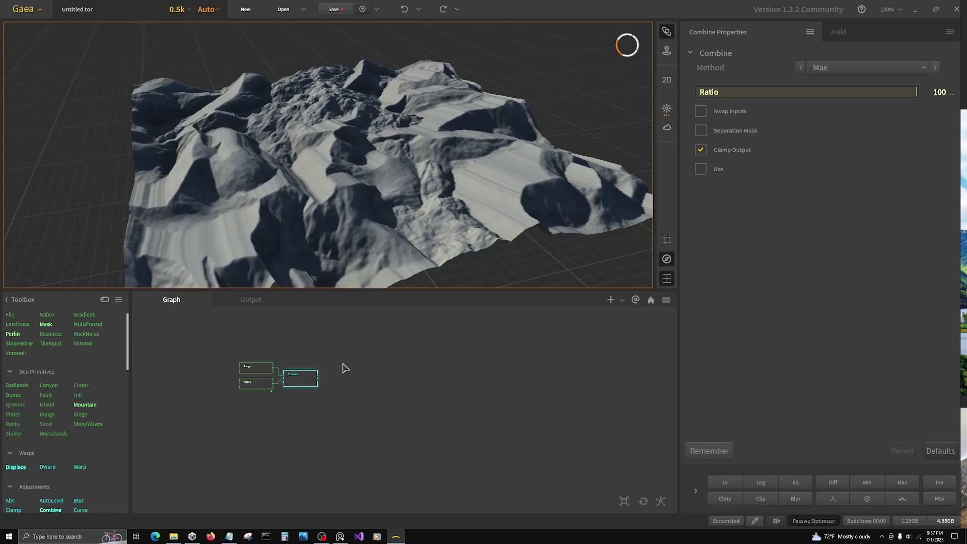
Narrow the Gaea window to study the hills and cliffs in the Highland reference photos, and restore its full width.
{"action": "left_click_drag", "start_coordinate": [959, 275], "coordinate": [276, 229]}
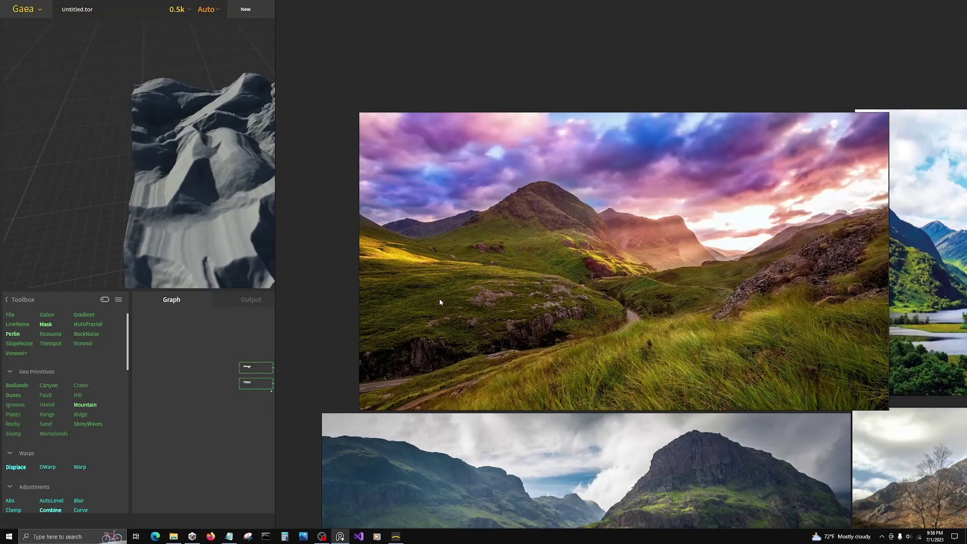
{"action": "scroll", "coordinate": [451, 299], "scroll_direction": "down", "scroll_amount": 4}
{"action": "scroll", "coordinate": [521, 451], "scroll_direction": "up", "scroll_amount": 6}
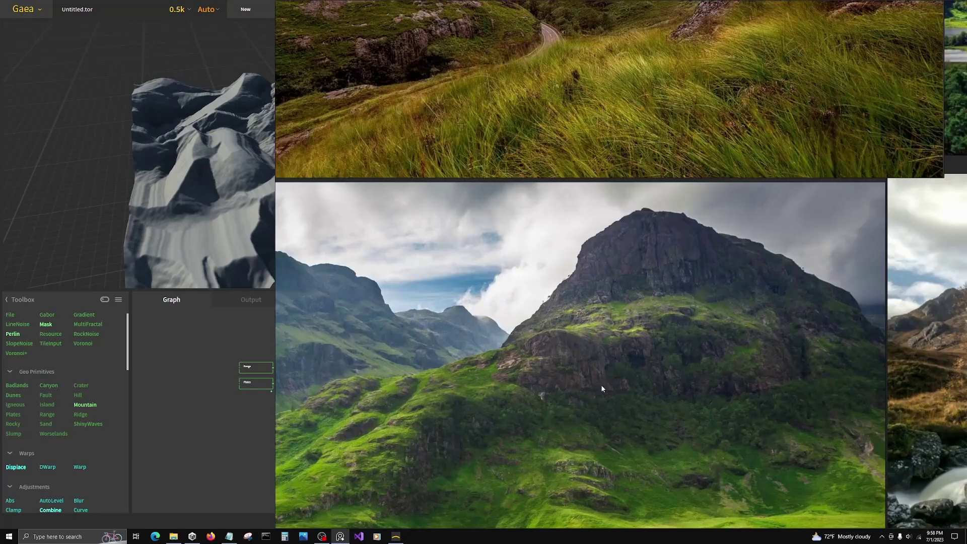
{"action": "scroll", "coordinate": [610, 312], "scroll_direction": "down", "scroll_amount": 2}
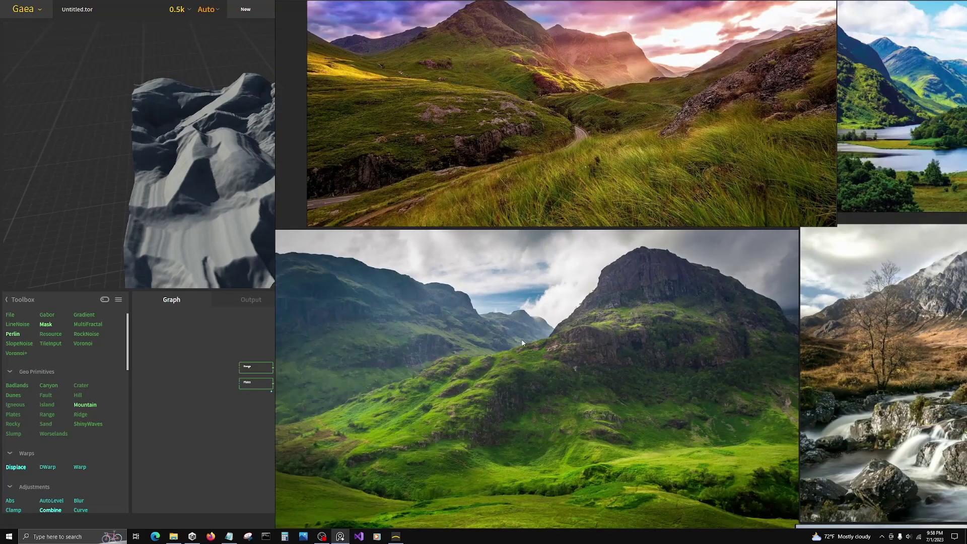
{"action": "scroll", "coordinate": [394, 354], "scroll_direction": "down", "scroll_amount": 3}
{"action": "scroll", "coordinate": [797, 338], "scroll_direction": "up", "scroll_amount": 2}
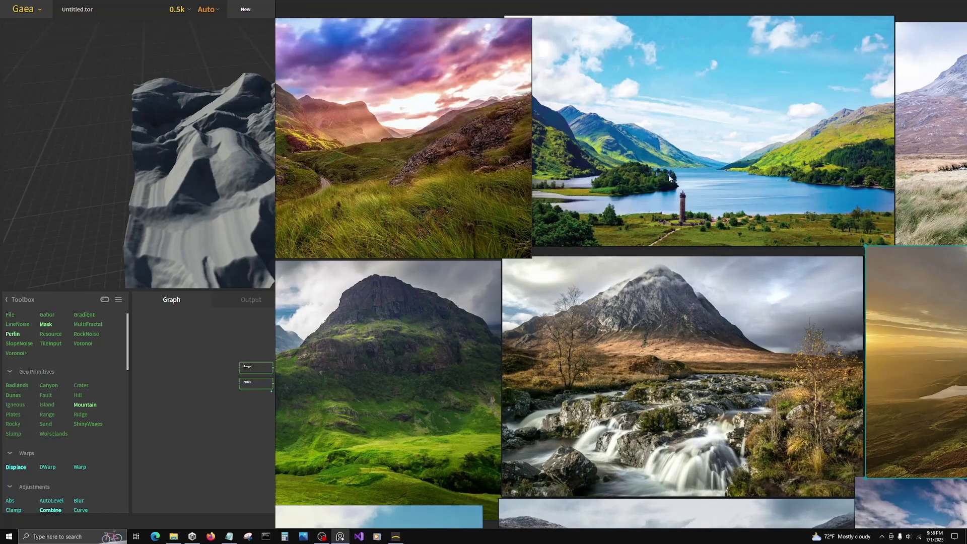
{"action": "scroll", "coordinate": [697, 312], "scroll_direction": "down", "scroll_amount": 1}
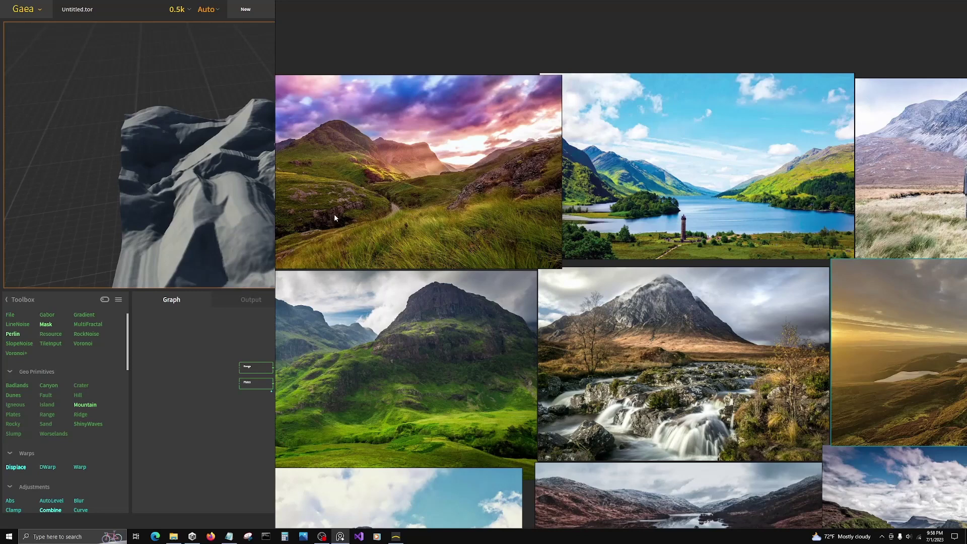
{"action": "left_click_drag", "start_coordinate": [275, 209], "coordinate": [903, 194]}
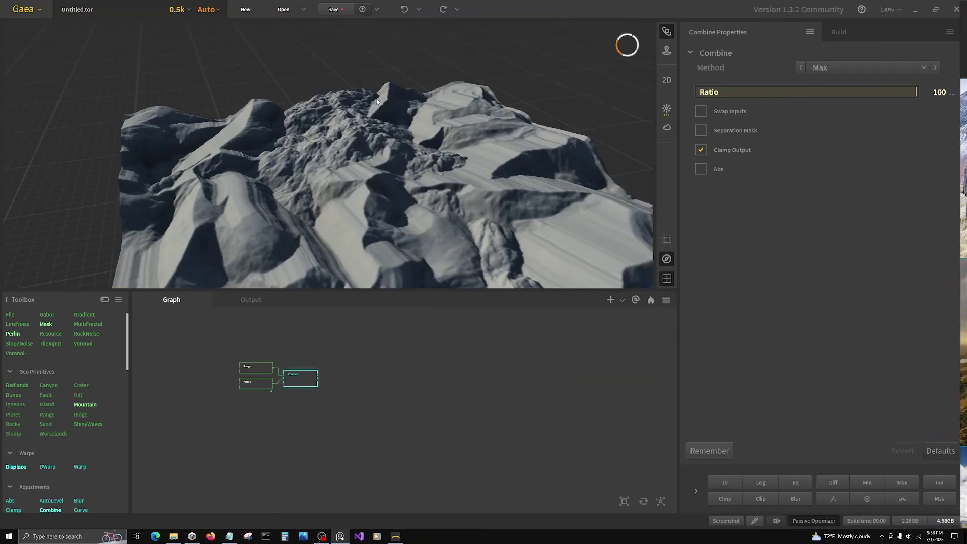
Add an Aperture node connected to the Combine node's output and place it close beside that node.
{"action": "left_click_drag", "start_coordinate": [377, 101], "coordinate": [374, 119]}
{"action": "scroll", "coordinate": [374, 120], "scroll_direction": "down", "scroll_amount": 3}
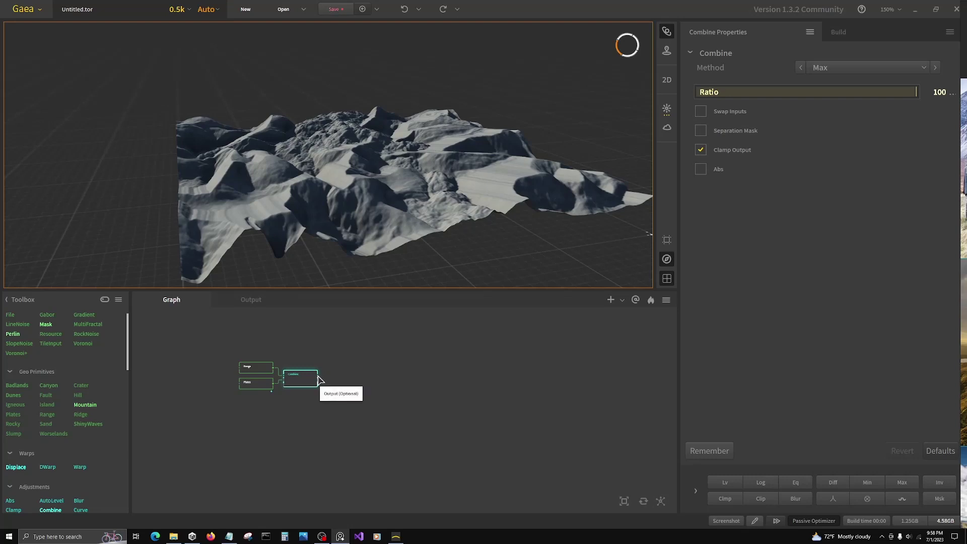
{"action": "left_click_drag", "start_coordinate": [368, 379], "coordinate": [366, 374]}
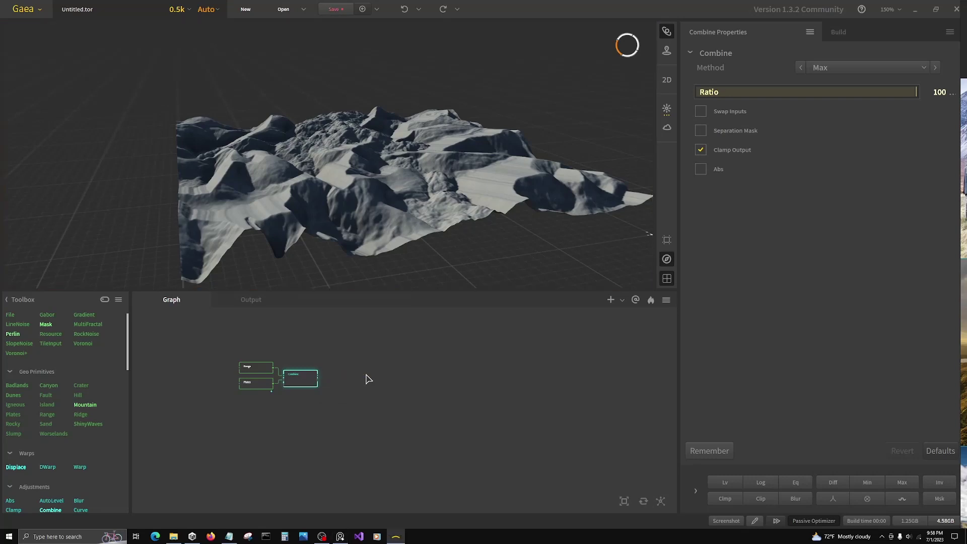
{"action": "left_click", "coordinate": [332, 380]}
{"action": "right_click", "coordinate": [357, 381]}
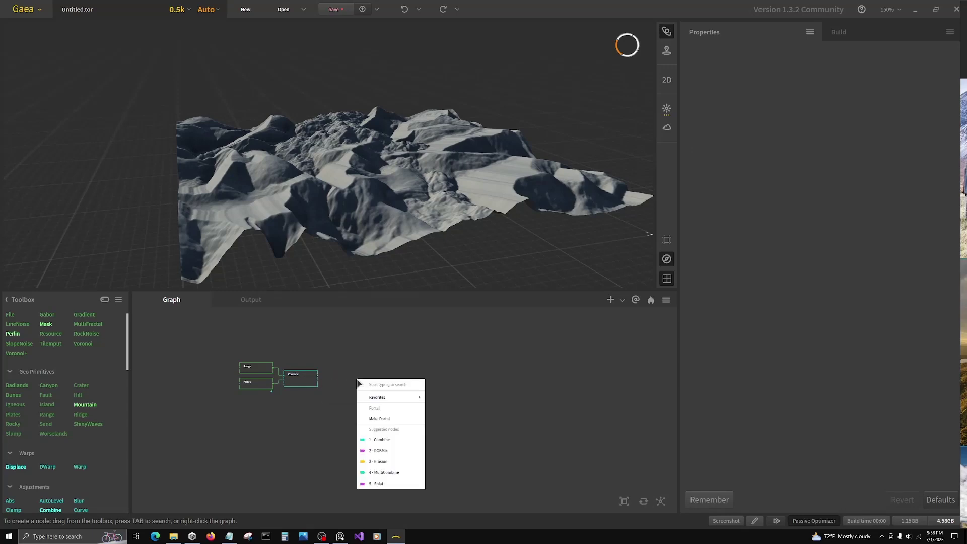
{"action": "type", "text": "ap"}
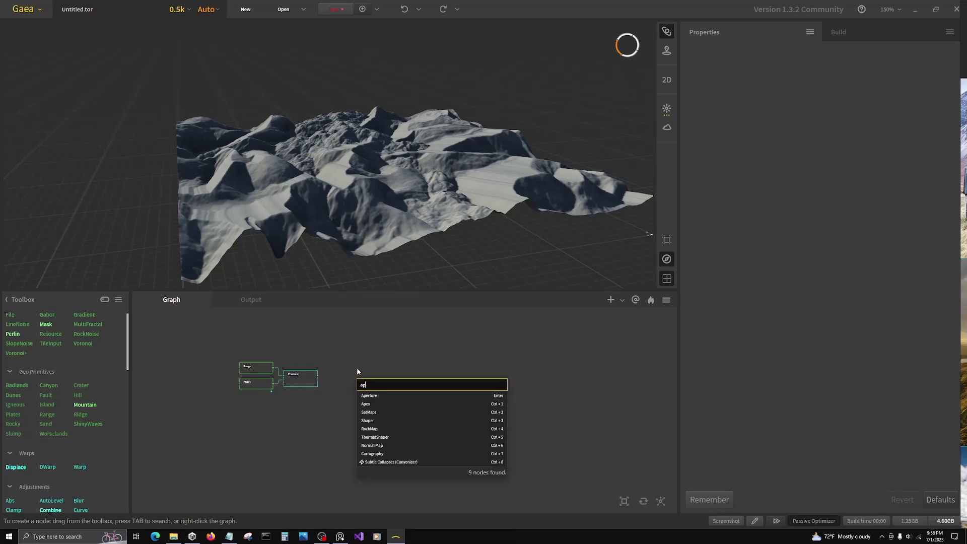
{"action": "left_click", "coordinate": [368, 393]}
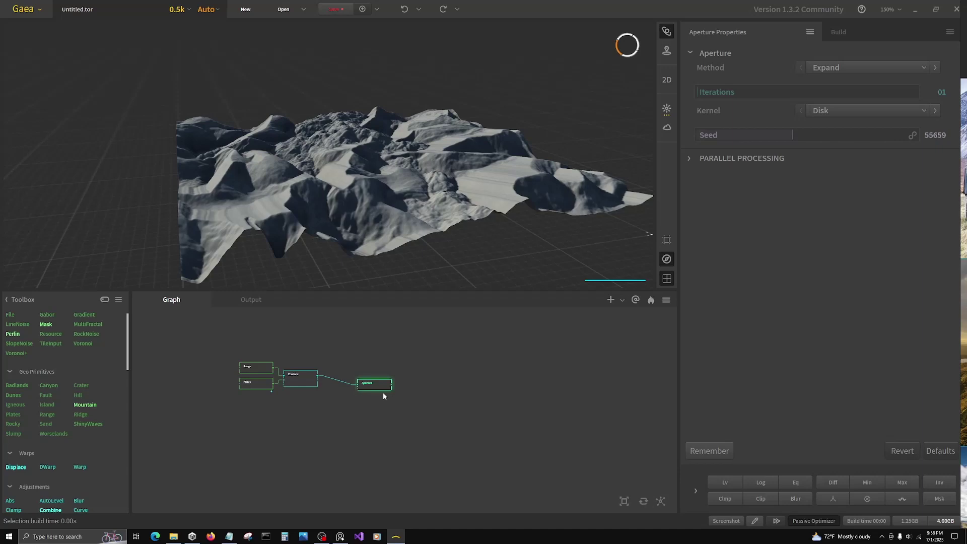
{"action": "left_click_drag", "start_coordinate": [375, 386], "coordinate": [347, 380]}
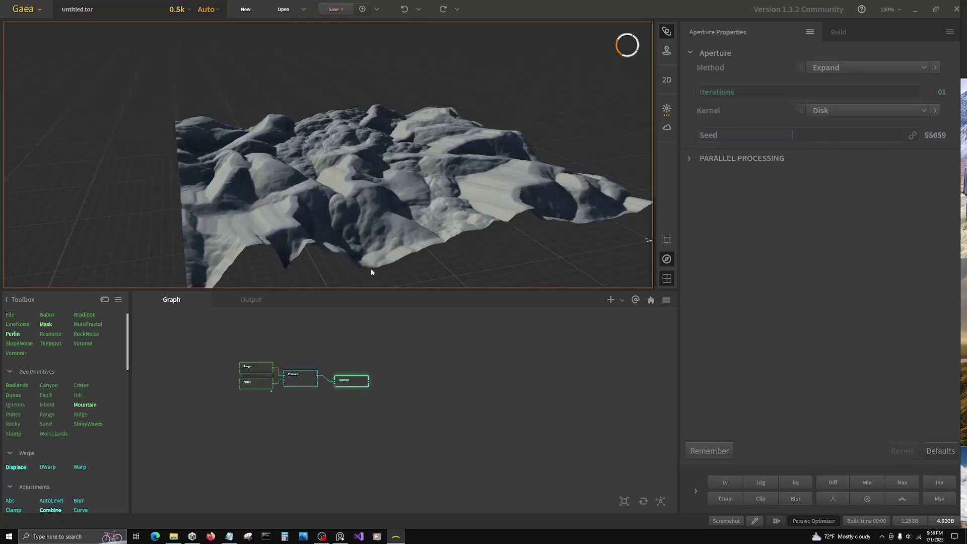
Try 9 Iterations on the Aperture node, return the value to 1, and compare its result with the Combine output.
{"action": "scroll", "coordinate": [360, 161], "scroll_direction": "up", "scroll_amount": 6}
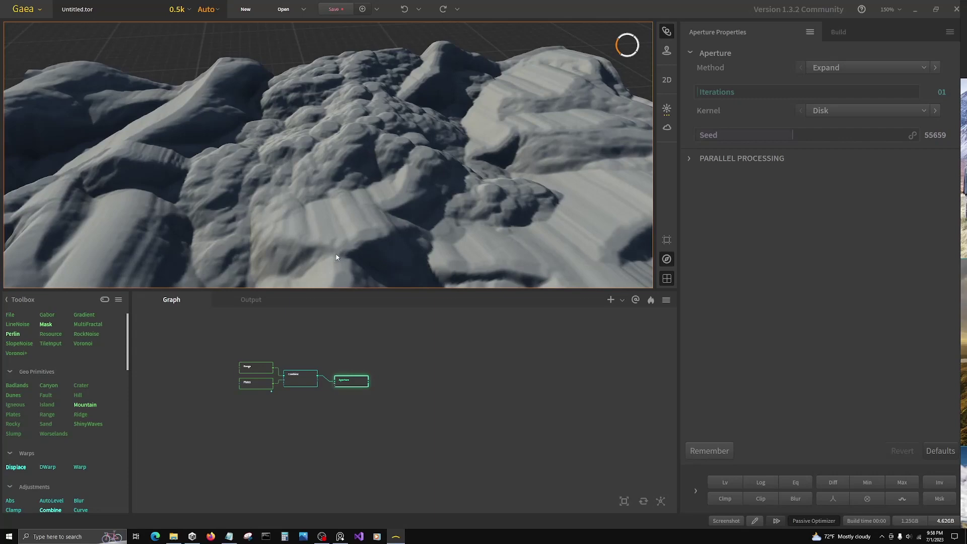
{"action": "left_click", "coordinate": [359, 382]}
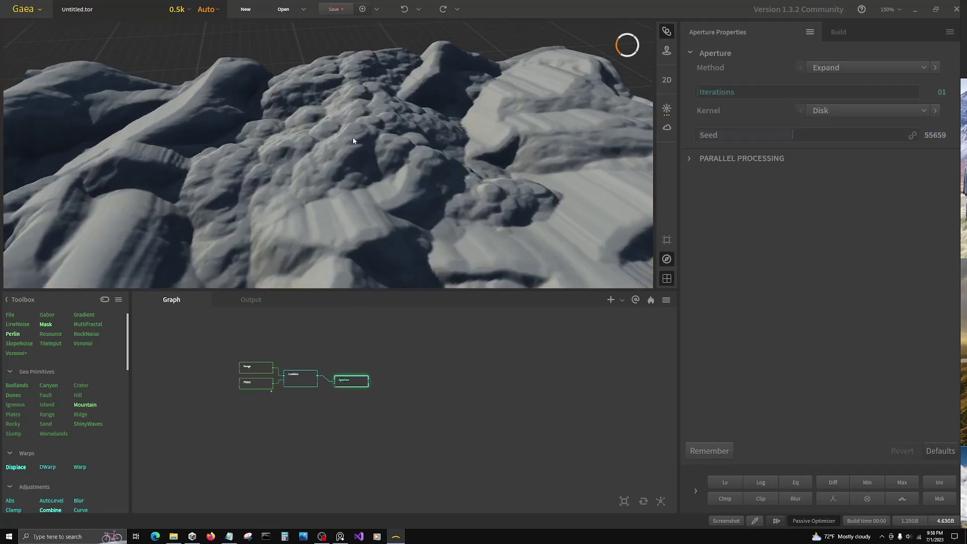
{"action": "left_click", "coordinate": [790, 93]}
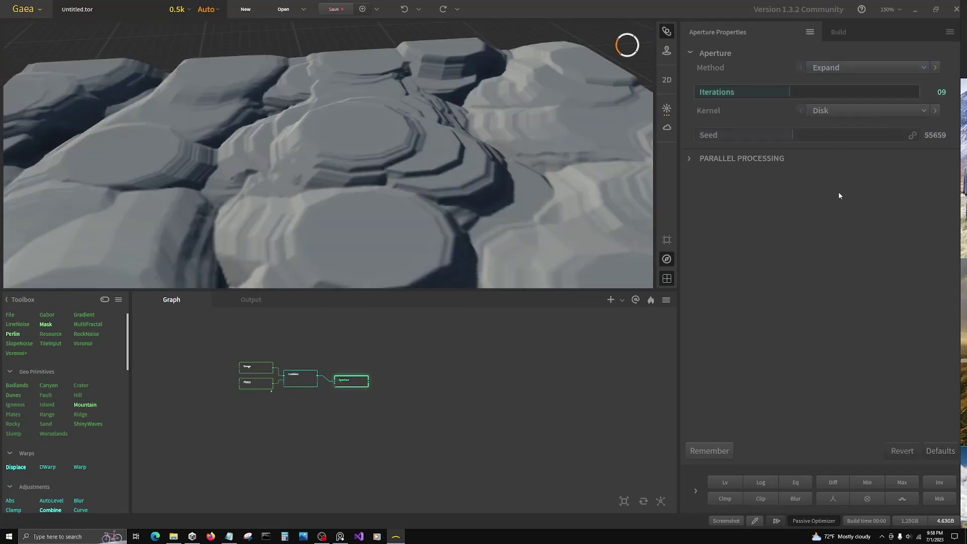
{"action": "left_click", "coordinate": [700, 92]}
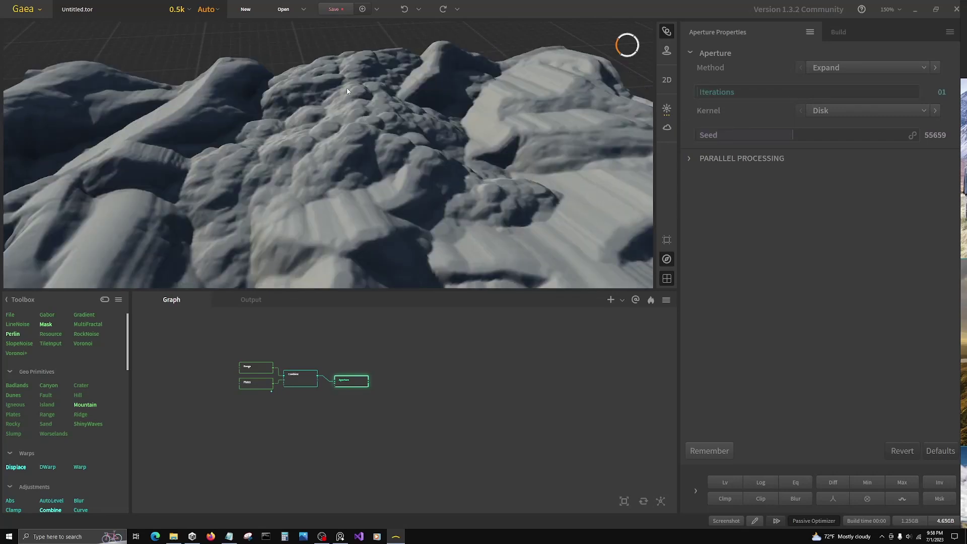
{"action": "left_click", "coordinate": [308, 383]}
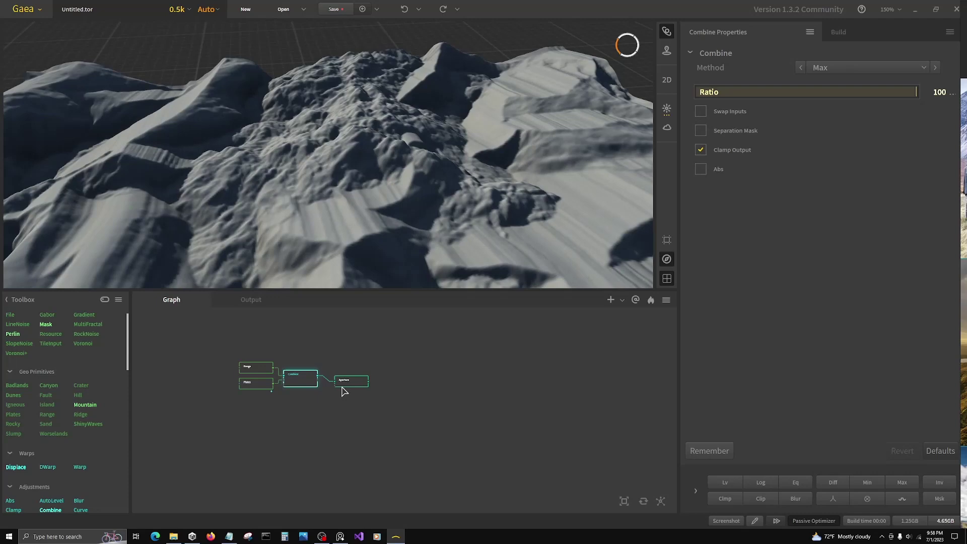
{"action": "left_click", "coordinate": [349, 384]}
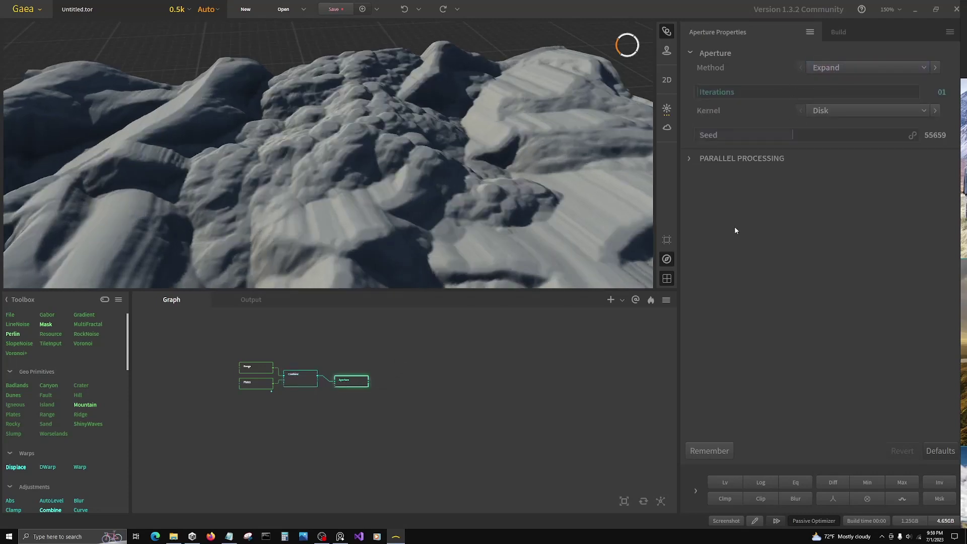
Align the Aperture node with Combine and add a Shaper node connected to the Aperture output.
{"action": "left_click_drag", "start_coordinate": [350, 382], "coordinate": [388, 378]}
{"action": "left_click", "coordinate": [388, 378]}
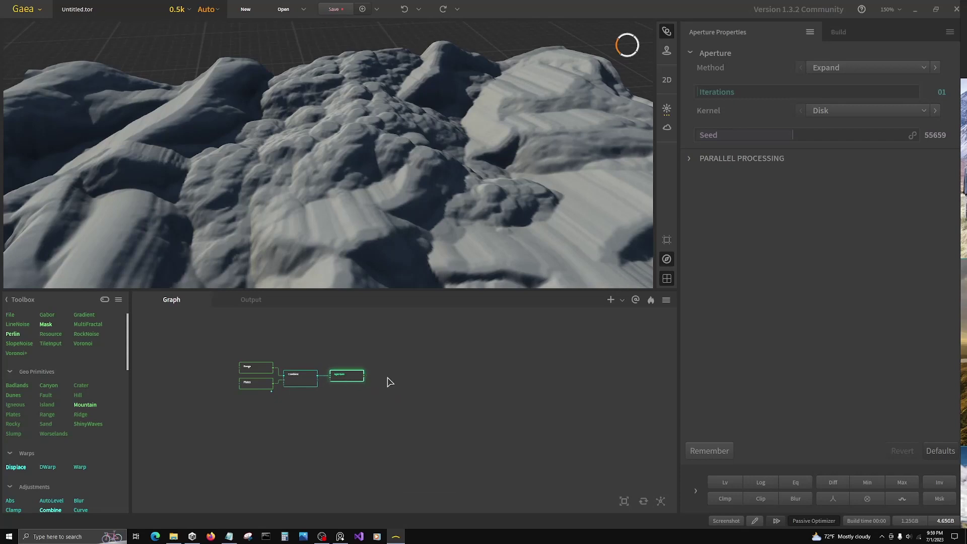
{"action": "type", "text": "sha"}
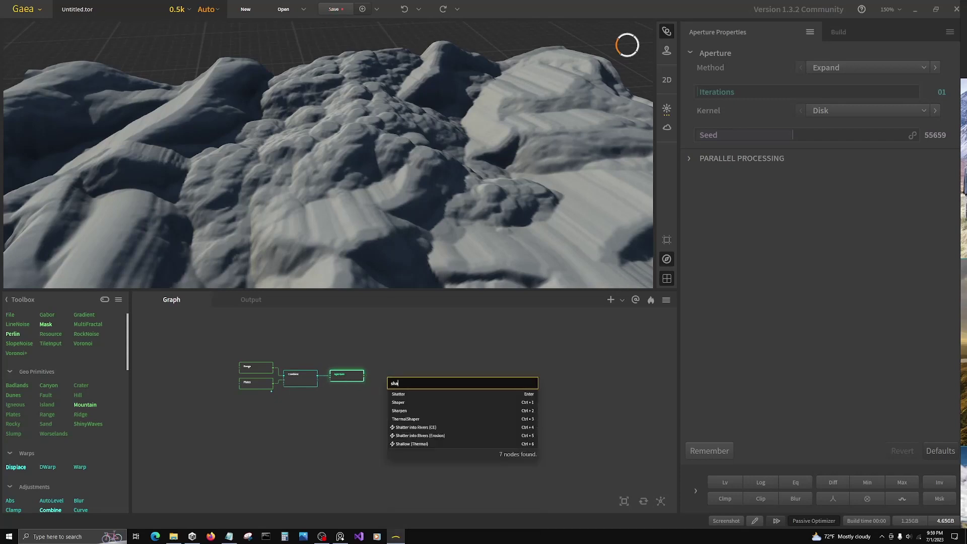
{"action": "left_click", "coordinate": [416, 403]}
{"action": "left_click_drag", "start_coordinate": [409, 383], "coordinate": [398, 379]}
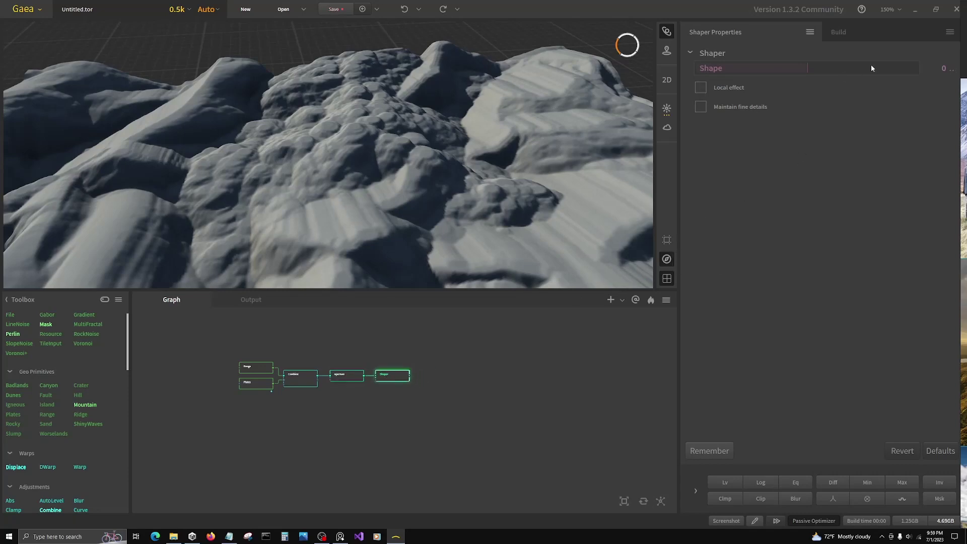
Set the Shaper node's Shape to 10.
{"action": "left_click", "coordinate": [942, 68]}
{"action": "type", "text": "10"}
{"action": "key", "text": "Return"}
Compare the terrain before and after shaping by alternating between the Aperture and Shaper previews.
{"action": "scroll", "coordinate": [407, 174], "scroll_direction": "down", "scroll_amount": 5}
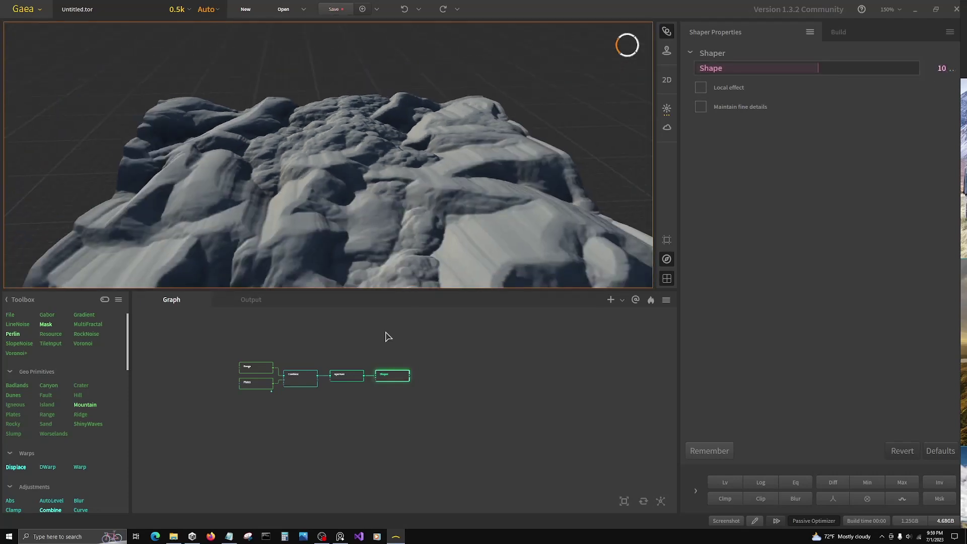
{"action": "left_click", "coordinate": [348, 375]}
{"action": "left_click", "coordinate": [385, 375]}
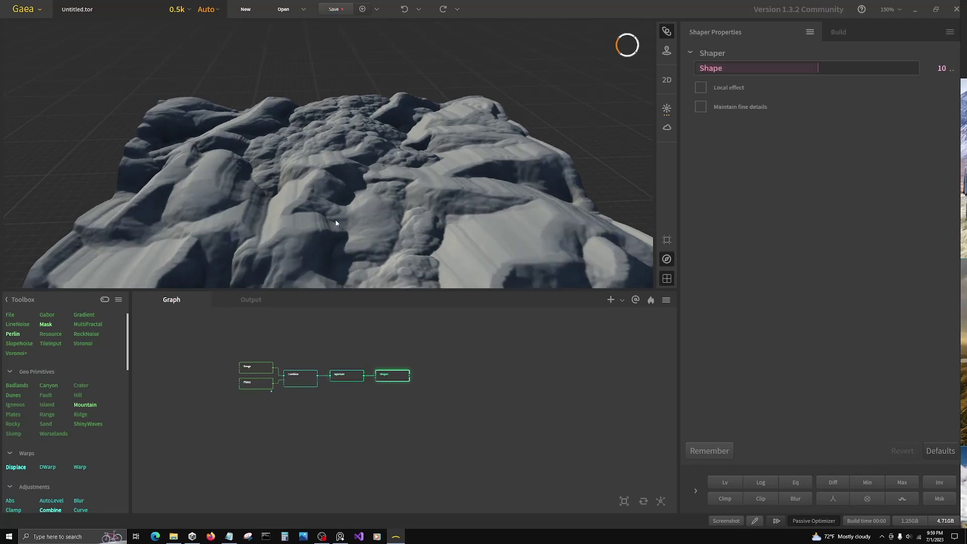
{"action": "left_click_drag", "start_coordinate": [334, 218], "coordinate": [347, 239]}
{"action": "left_click", "coordinate": [348, 375]}
{"action": "left_click", "coordinate": [386, 375]}
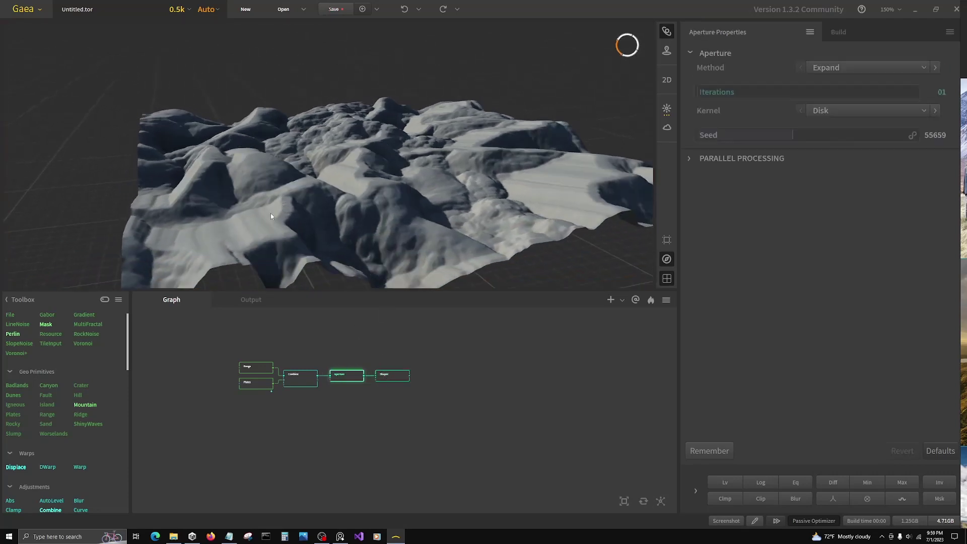
{"action": "left_click", "coordinate": [348, 375]}
{"action": "left_click", "coordinate": [385, 375]}
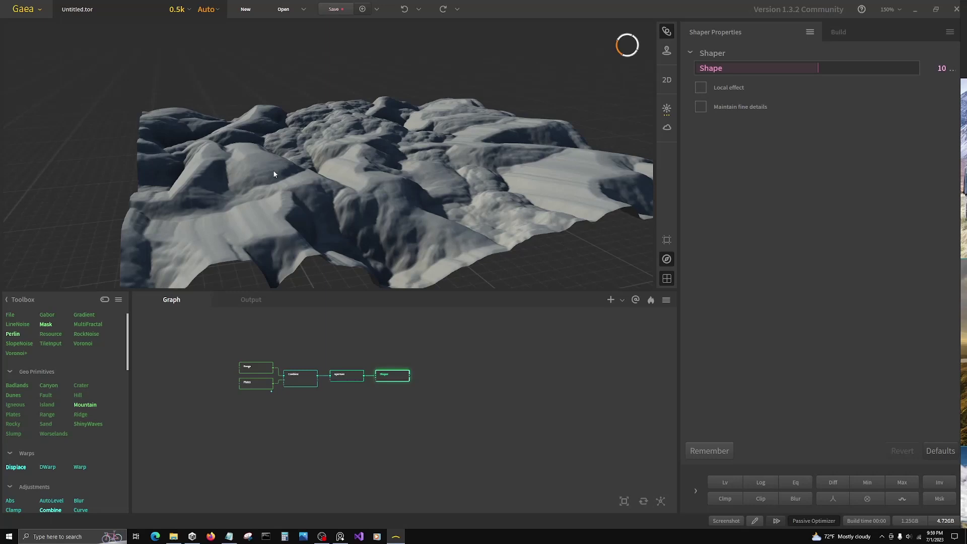
Add a FractalTerraces node connected to the Shaper output, line it up in the chain, and inspect the terraced terrain.
{"action": "right_click", "coordinate": [437, 380]}
{"action": "type", "text": "fra"}
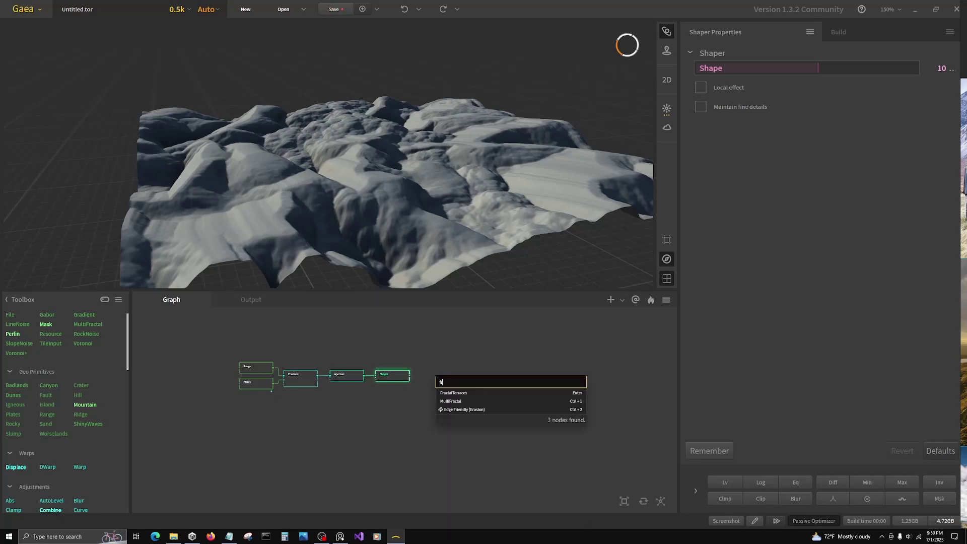
{"action": "left_click", "coordinate": [468, 393]}
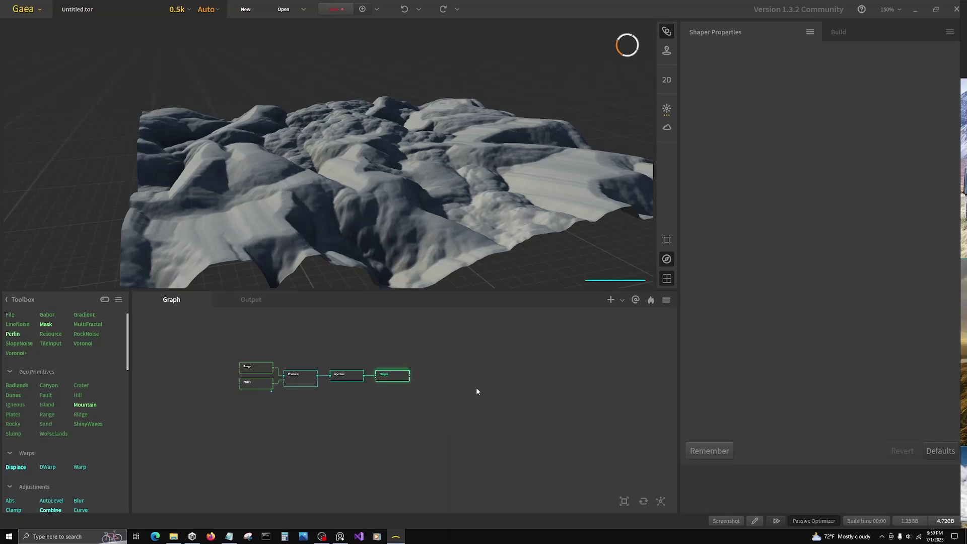
{"action": "left_click_drag", "start_coordinate": [453, 381], "coordinate": [439, 375]}
{"action": "mouse_move", "coordinate": [422, 250]}
{"action": "left_mouse_down"}
{"action": "mouse_move", "coordinate": [412, 251]}
{"action": "mouse_move", "coordinate": [422, 262]}
{"action": "left_mouse_up"}
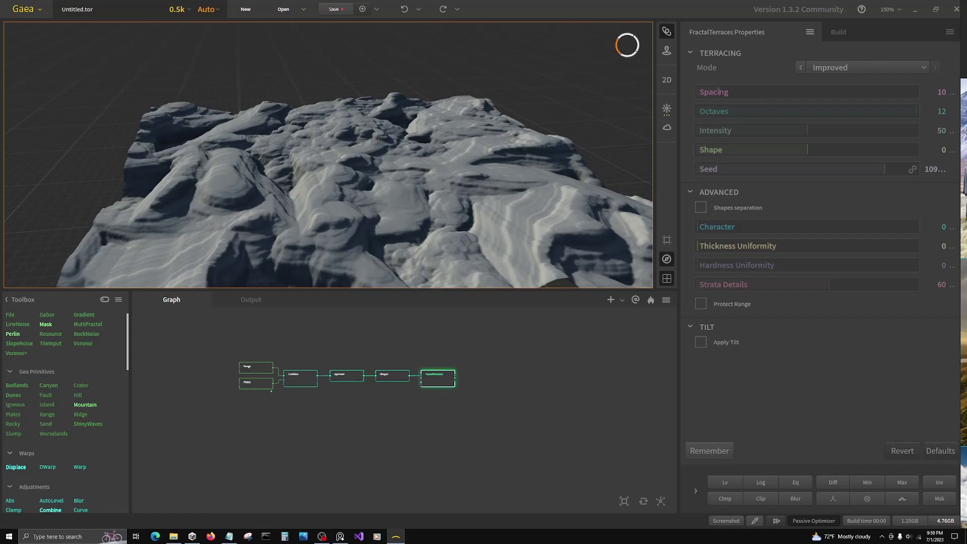
Narrow the Gaea window to uncover the reference board and check the photos against the terraced terrain.
{"action": "left_click_drag", "start_coordinate": [961, 208], "coordinate": [271, 189]}
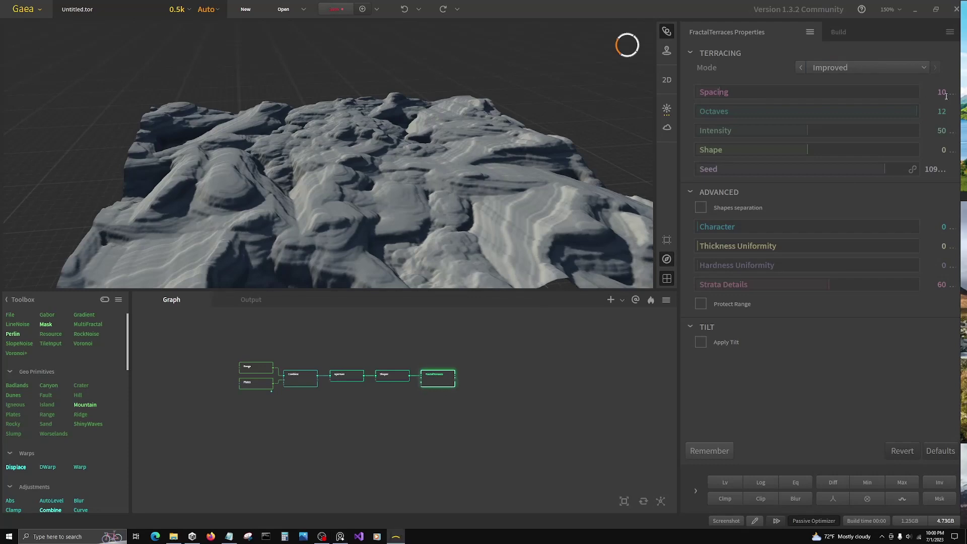
Set the FractalTerraces node's Spacing to 5 and Intensity to 71, and inspect the terraced terrain.
{"action": "type", "text": "5"}
{"action": "key", "text": "Return"}
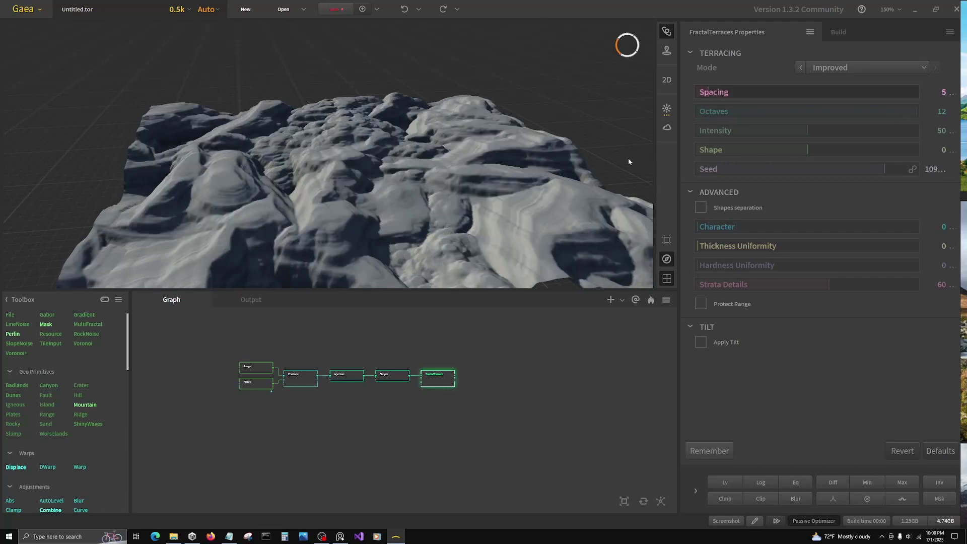
{"action": "left_click", "coordinate": [934, 129]}
{"action": "type", "text": "71"}
{"action": "key", "text": "Return"}
{"action": "left_click_drag", "start_coordinate": [541, 132], "coordinate": [367, 190]}
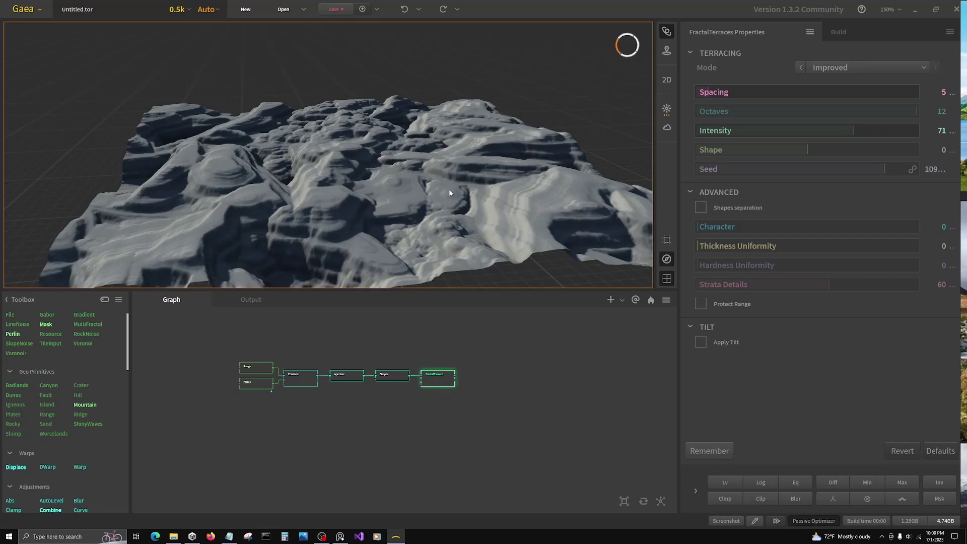
{"action": "mouse_move", "coordinate": [415, 235]}
{"action": "left_mouse_down"}
{"action": "mouse_move", "coordinate": [447, 235]}
{"action": "mouse_move", "coordinate": [400, 236]}
{"action": "left_mouse_up"}
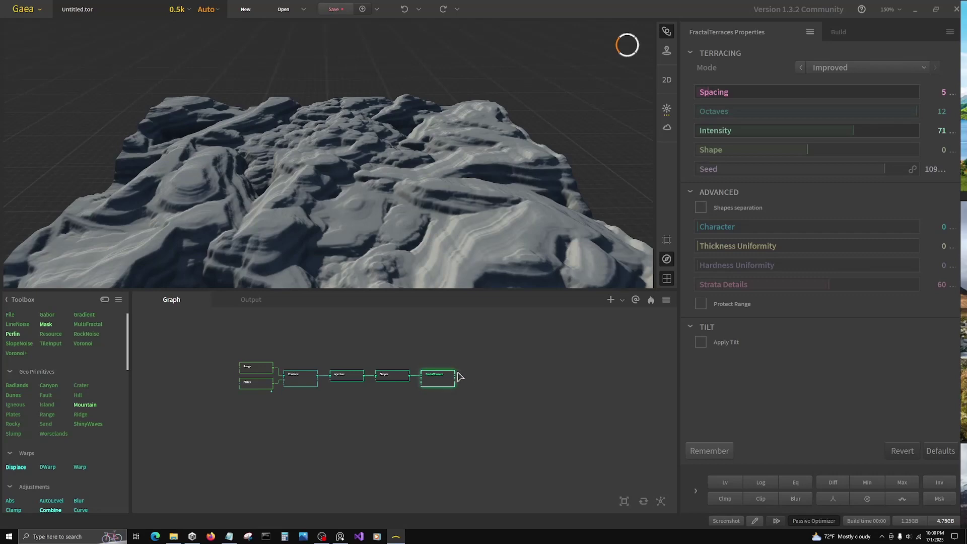
Add a Shatter node connected to the FractalTerraces output, line it up in the chain, and inspect its effect on the terrain.
{"action": "left_click_drag", "start_coordinate": [456, 376], "coordinate": [471, 380]}
{"action": "type", "text": "shatter"}
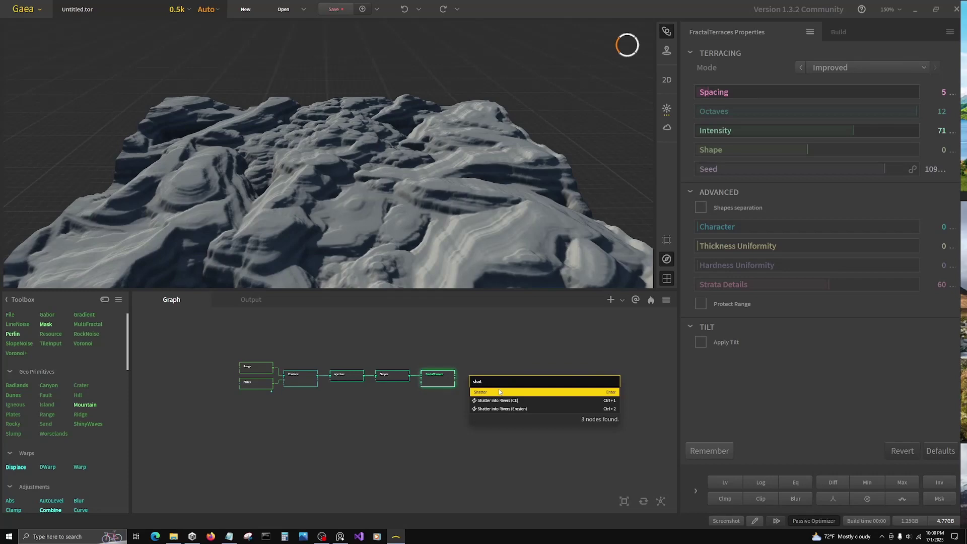
{"action": "key", "text": "Return"}
{"action": "left_click_drag", "start_coordinate": [492, 386], "coordinate": [488, 381]}
{"action": "left_click", "coordinate": [447, 380]}
{"action": "left_click", "coordinate": [476, 379]}
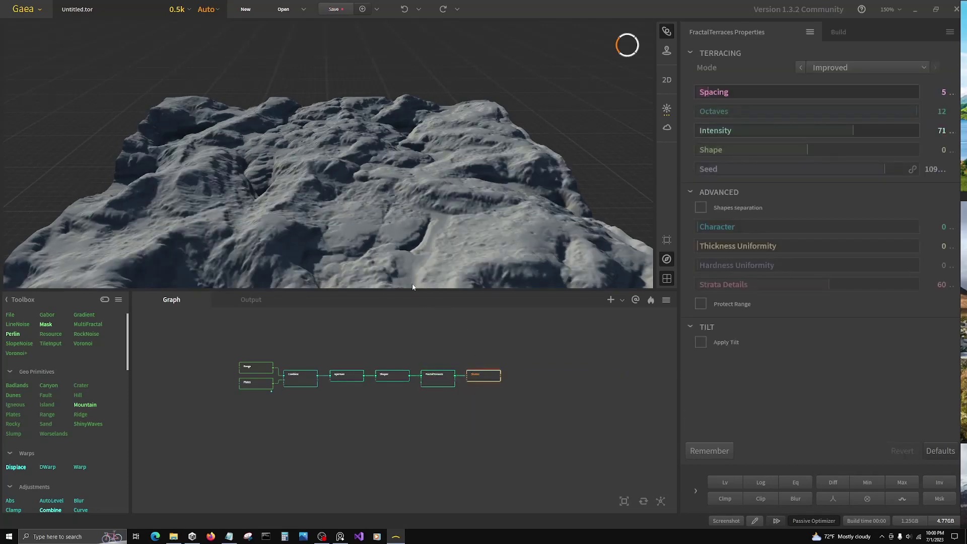
{"action": "left_click_drag", "start_coordinate": [392, 216], "coordinate": [424, 225]}
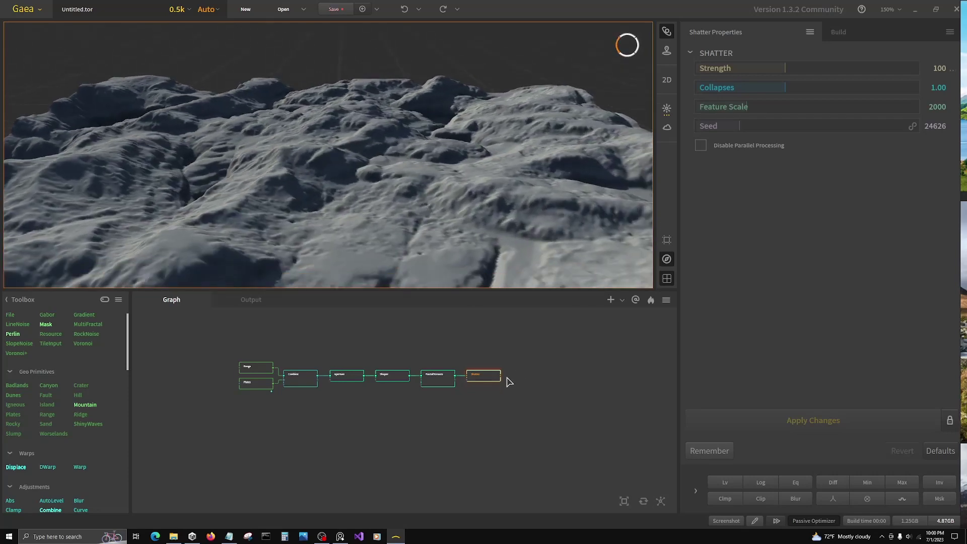
Add a Wizard erosion node connected to the Shatter output and line it up at the end of the chain.
{"action": "left_click_drag", "start_coordinate": [502, 376], "coordinate": [538, 380]}
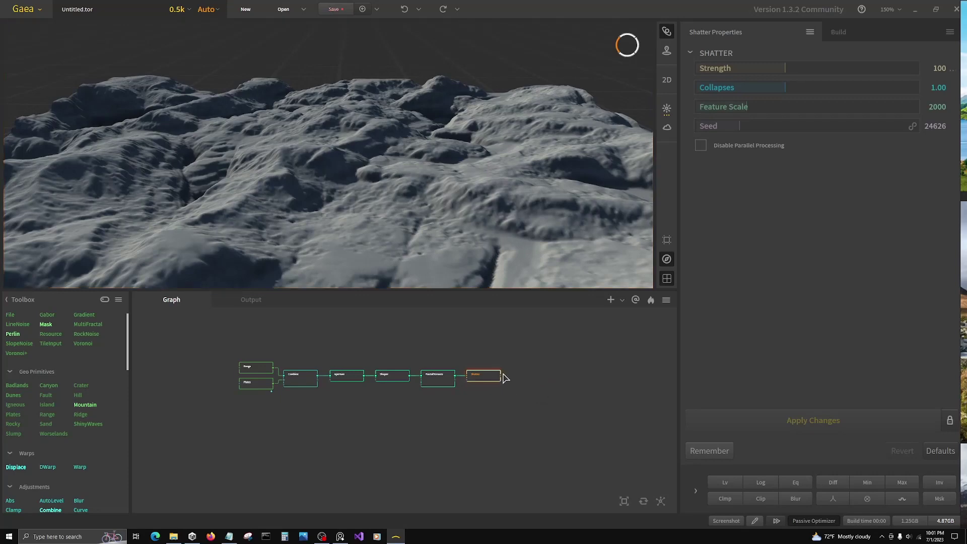
{"action": "left_click_drag", "start_coordinate": [503, 376], "coordinate": [520, 377]}
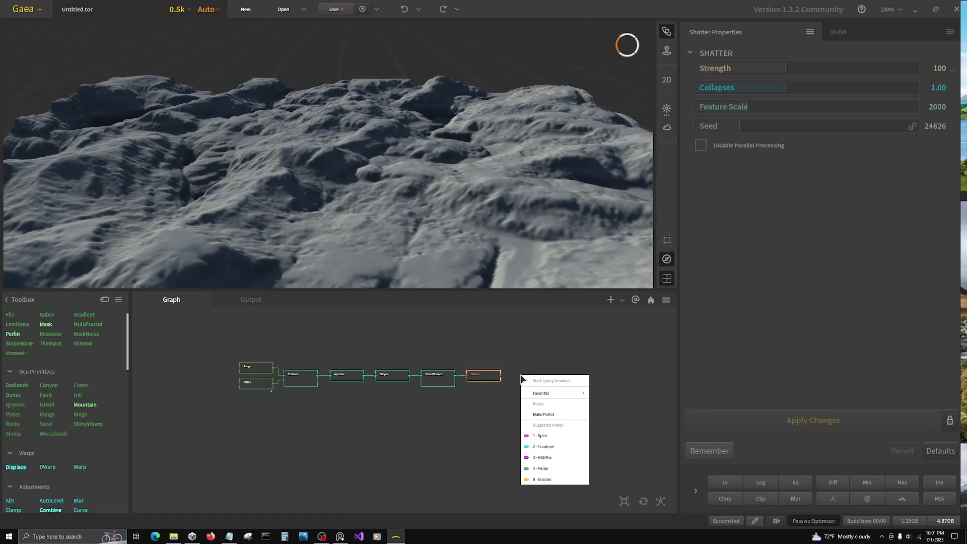
{"action": "type", "text": "wiz"}
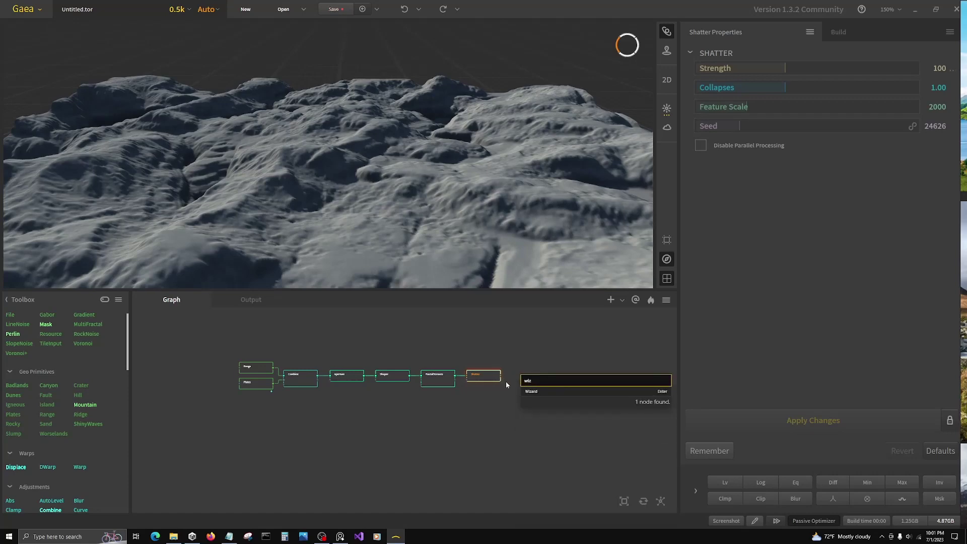
{"action": "left_click", "coordinate": [533, 392]}
{"action": "left_click_drag", "start_coordinate": [545, 382], "coordinate": [530, 383]}
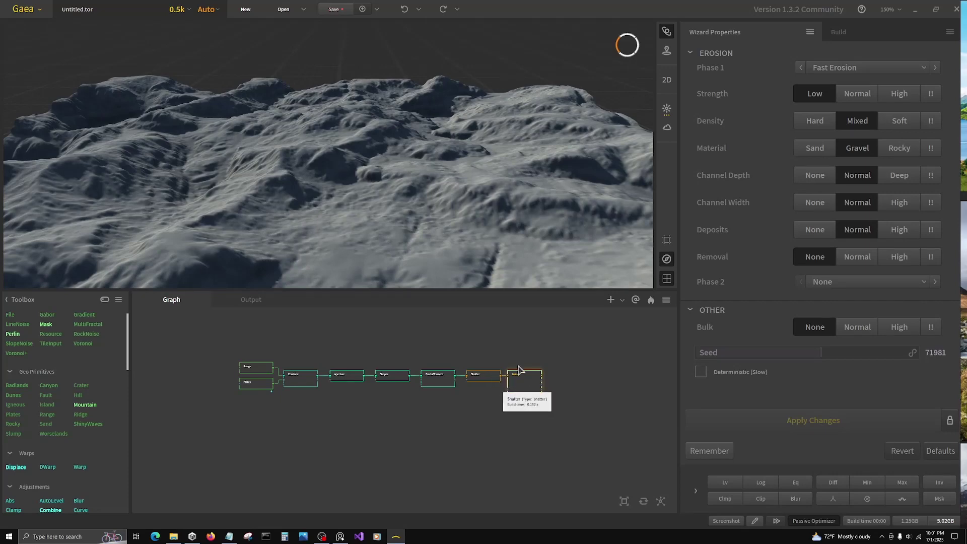
Set the Wizard node's Density to Hard, Material to Rocky and Deposits to High, applying the changes.
{"action": "left_click", "coordinate": [830, 122]}
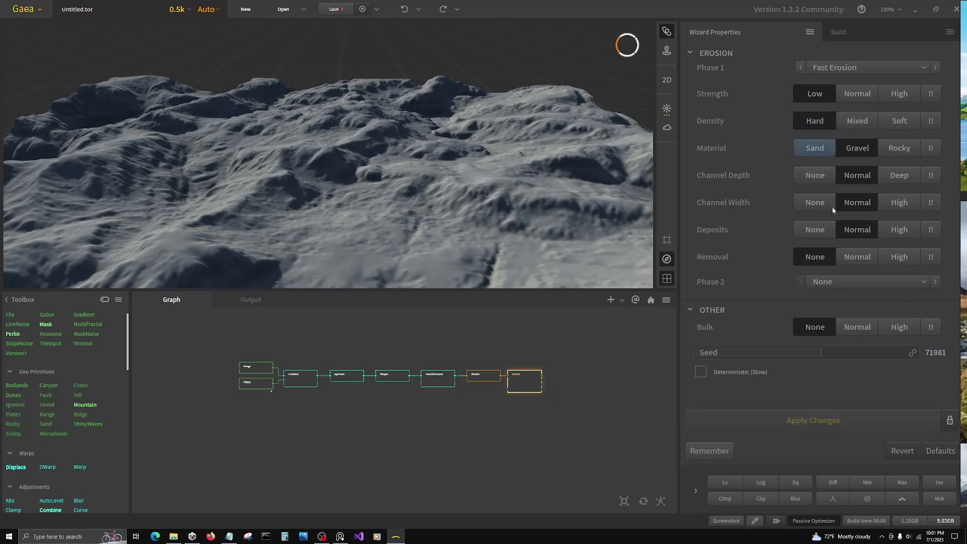
{"action": "left_click", "coordinate": [806, 420]}
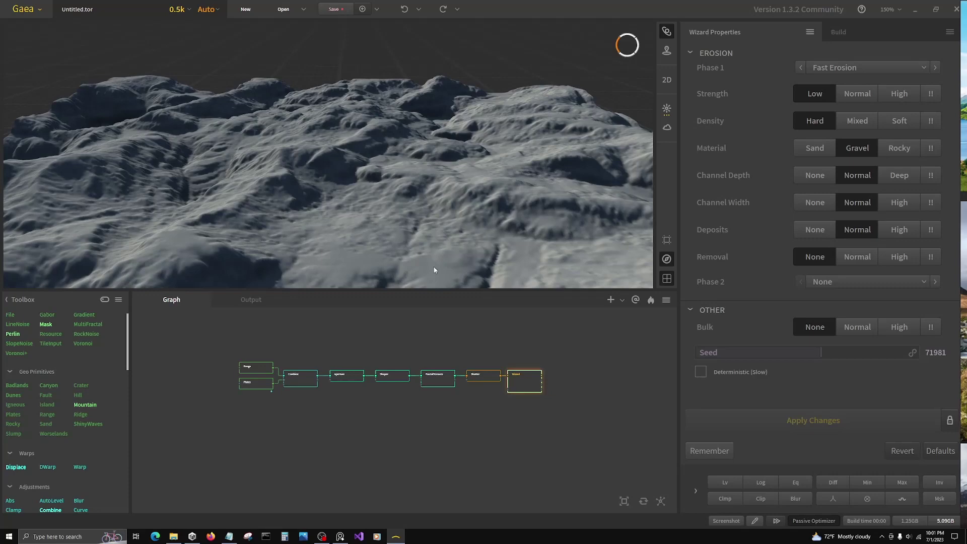
{"action": "left_click", "coordinate": [883, 153]}
{"action": "left_click", "coordinate": [791, 420]}
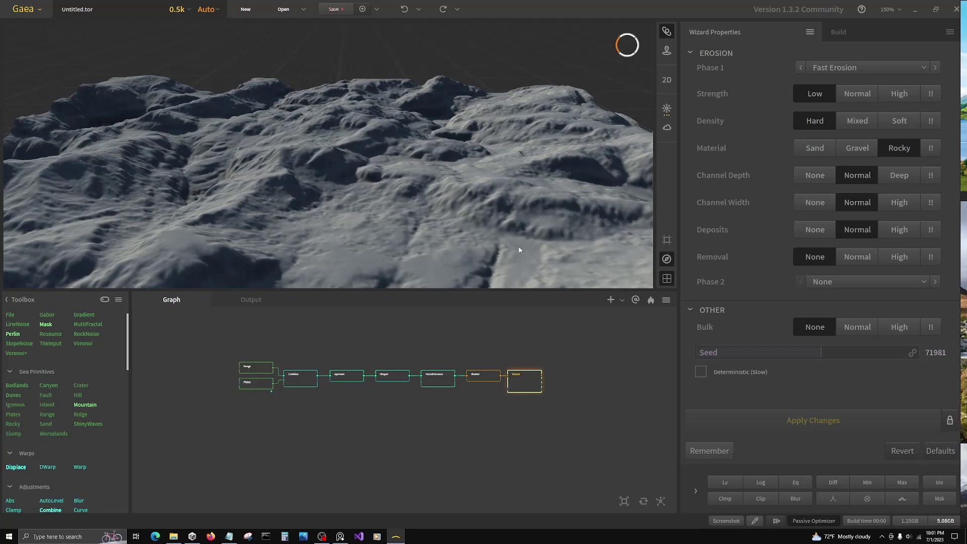
{"action": "scroll", "coordinate": [525, 359], "scroll_direction": "down", "scroll_amount": 2}
{"action": "scroll", "coordinate": [430, 385], "scroll_direction": "up", "scroll_amount": 4}
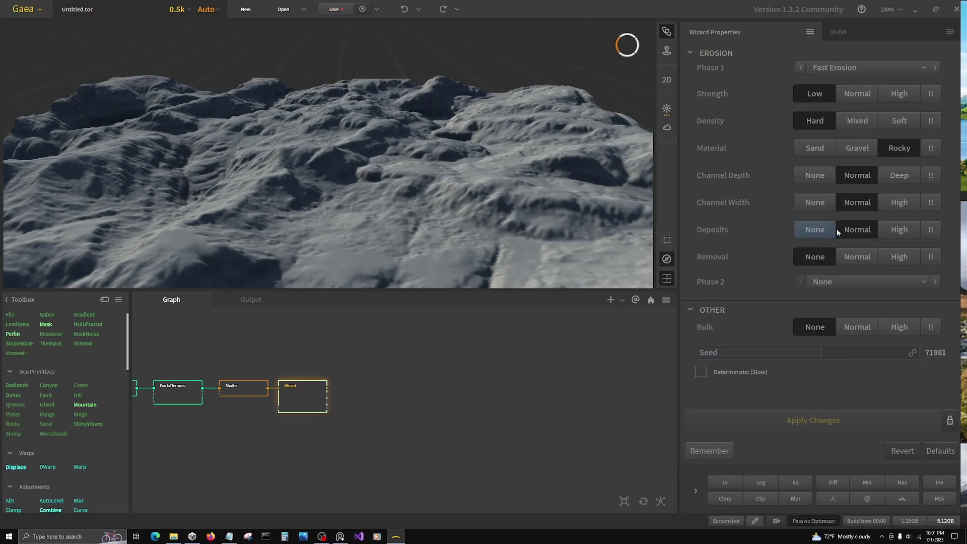
{"action": "left_click", "coordinate": [899, 229]}
{"action": "left_click", "coordinate": [746, 423]}
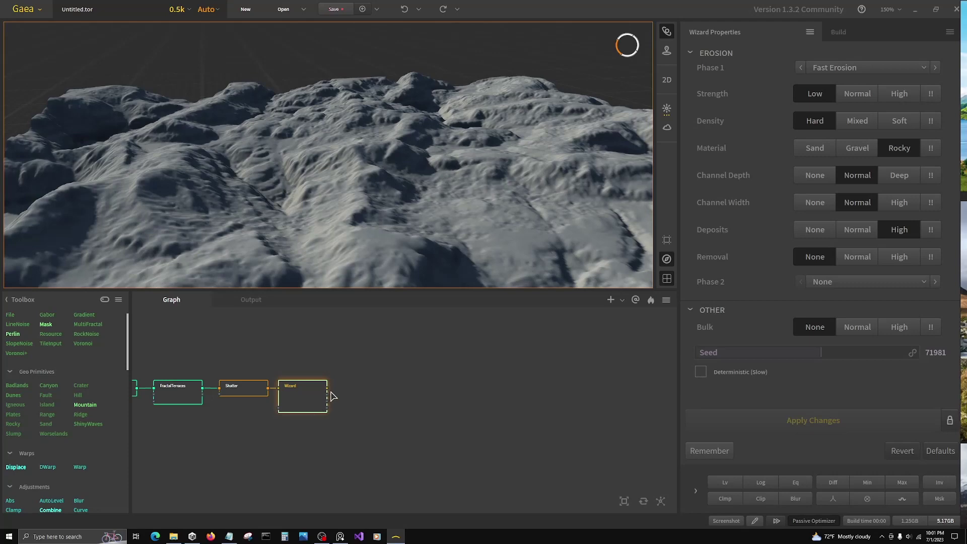
Place an Fx node after the Wizard node and branch a Protrusion node off its output, above the chain.
{"action": "left_click_drag", "start_coordinate": [329, 393], "coordinate": [385, 391]}
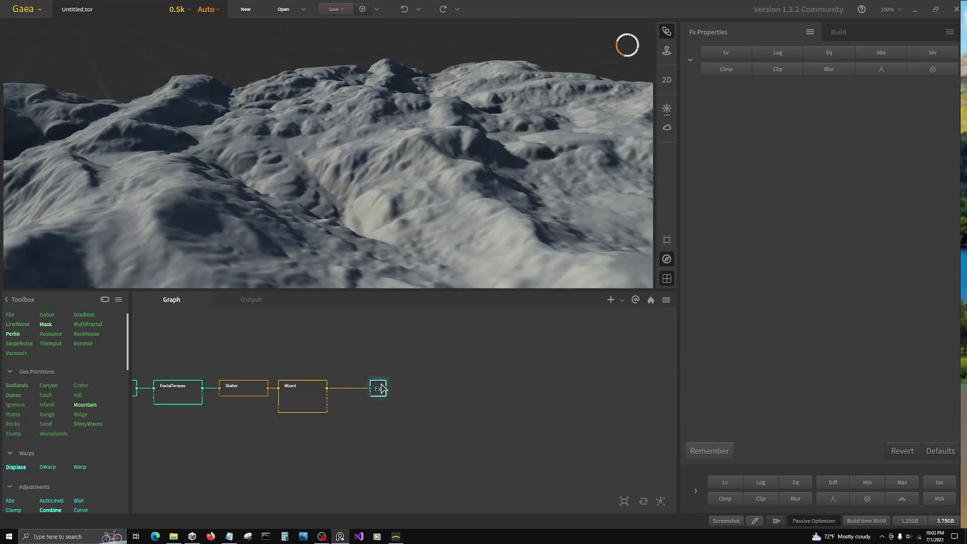
{"action": "left_click_drag", "start_coordinate": [382, 385], "coordinate": [378, 386]}
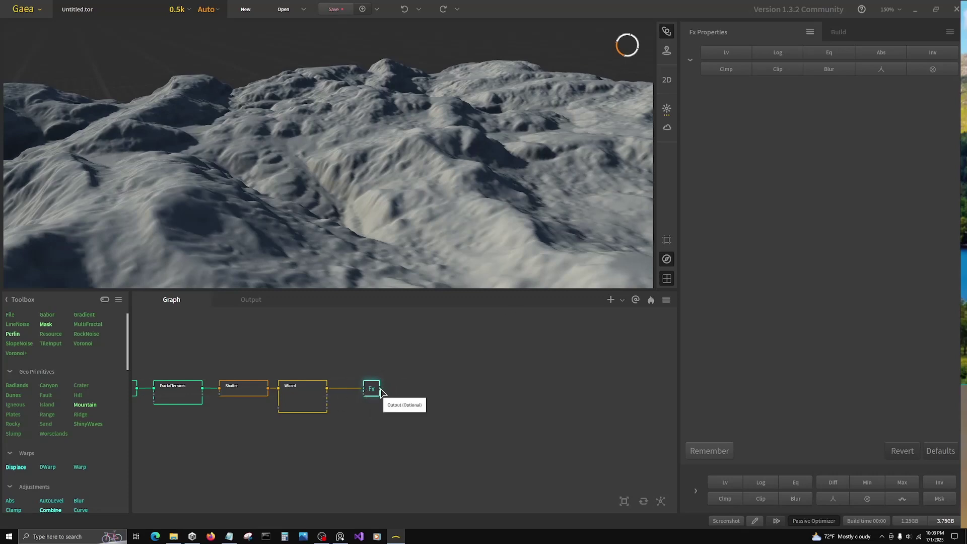
{"action": "left_click_drag", "start_coordinate": [381, 392], "coordinate": [407, 344]}
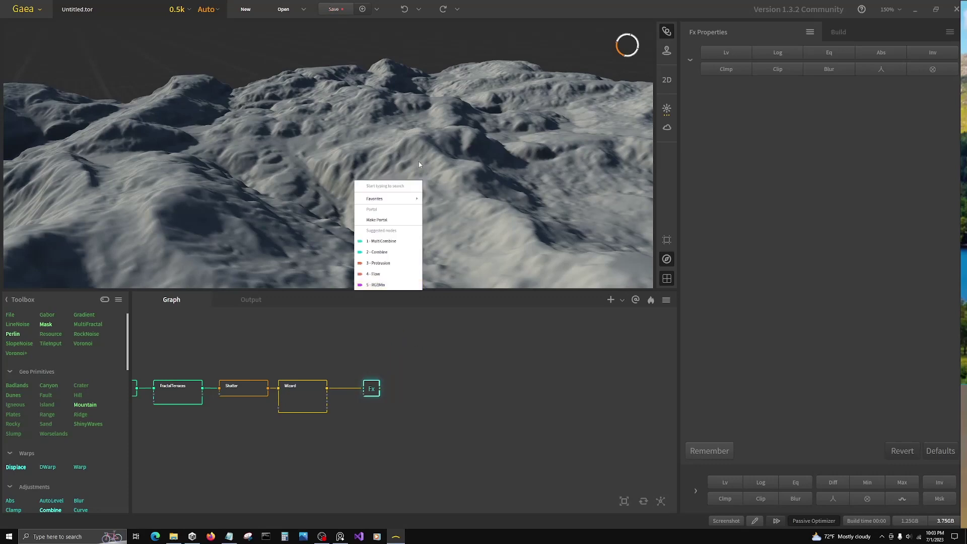
{"action": "left_click", "coordinate": [441, 335]}
{"action": "left_click_drag", "start_coordinate": [381, 389], "coordinate": [399, 349]}
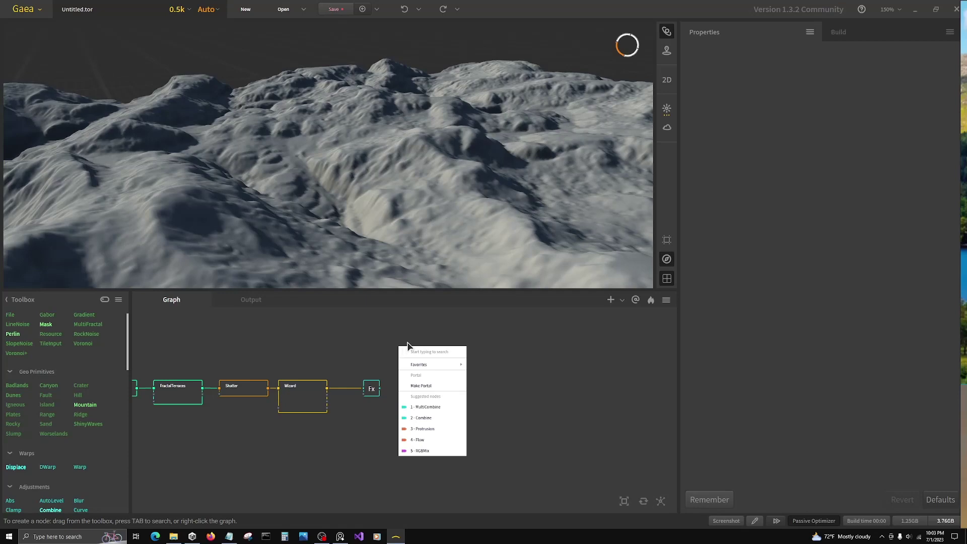
{"action": "type", "text": "pro"}
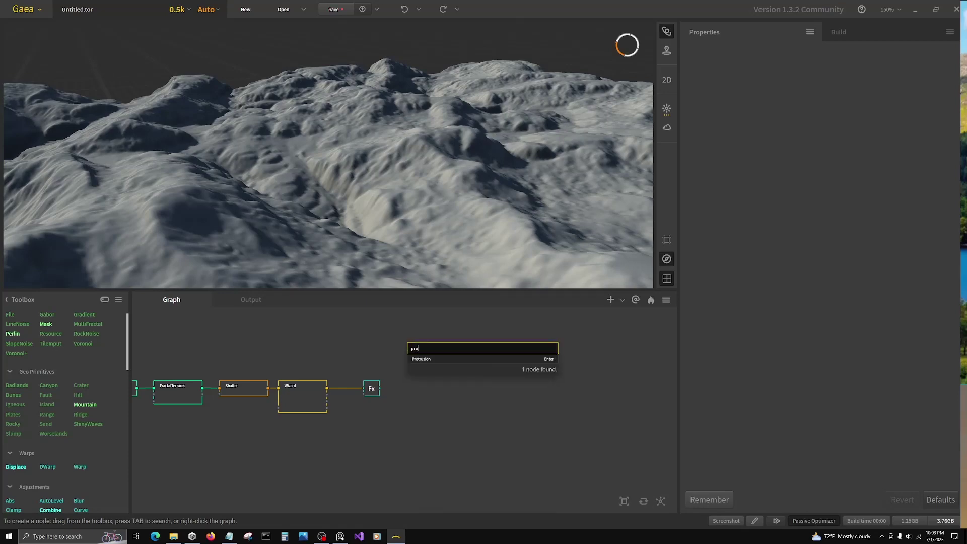
{"action": "left_click", "coordinate": [436, 358]}
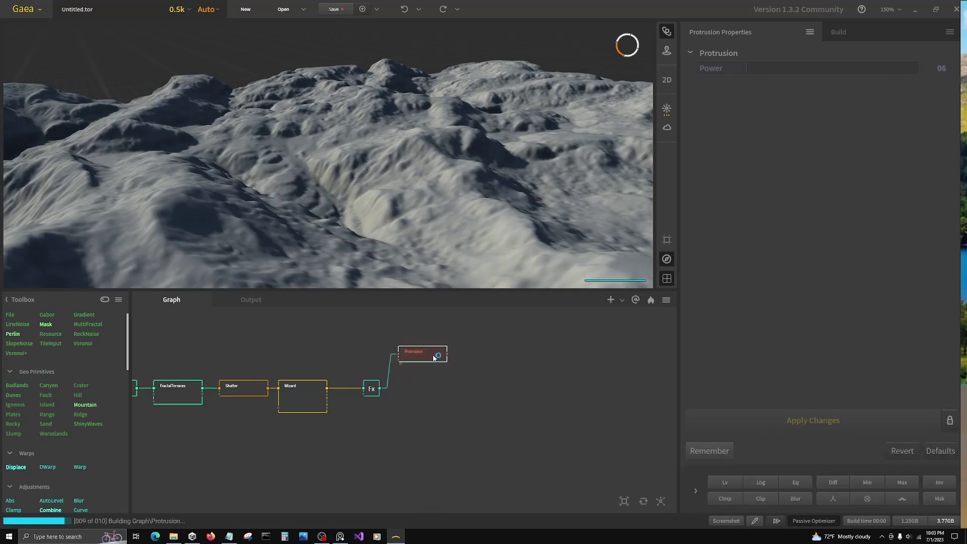
Branch a Flow node off the Fx output and align it beneath the Protrusion node.
{"action": "left_click_drag", "start_coordinate": [381, 389], "coordinate": [412, 415]}
{"action": "type", "text": "flo"}
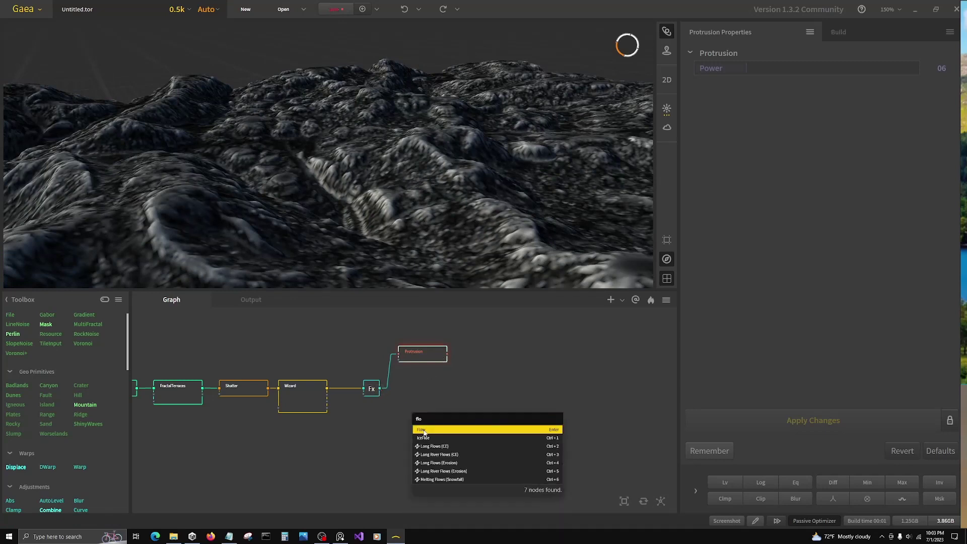
{"action": "left_click", "coordinate": [423, 430]}
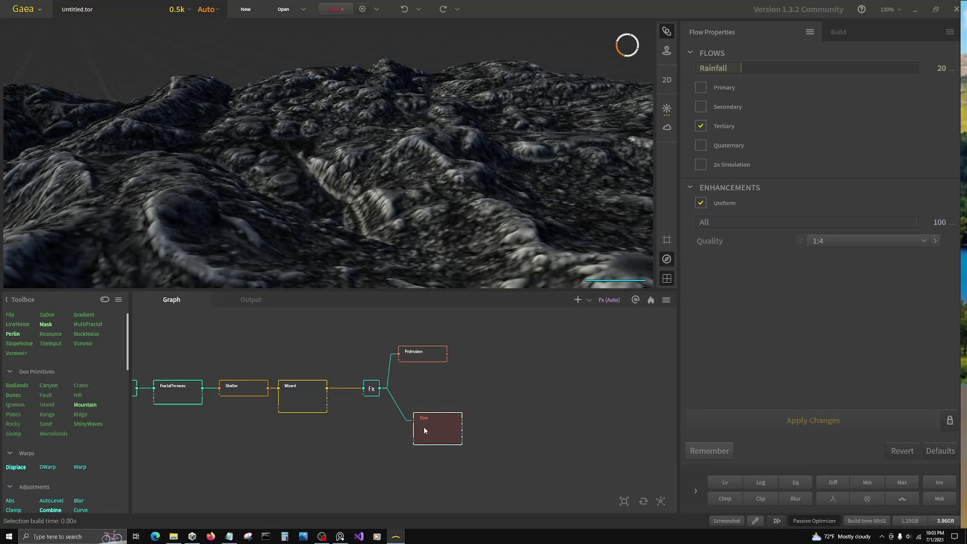
{"action": "left_click_drag", "start_coordinate": [427, 427], "coordinate": [413, 420]}
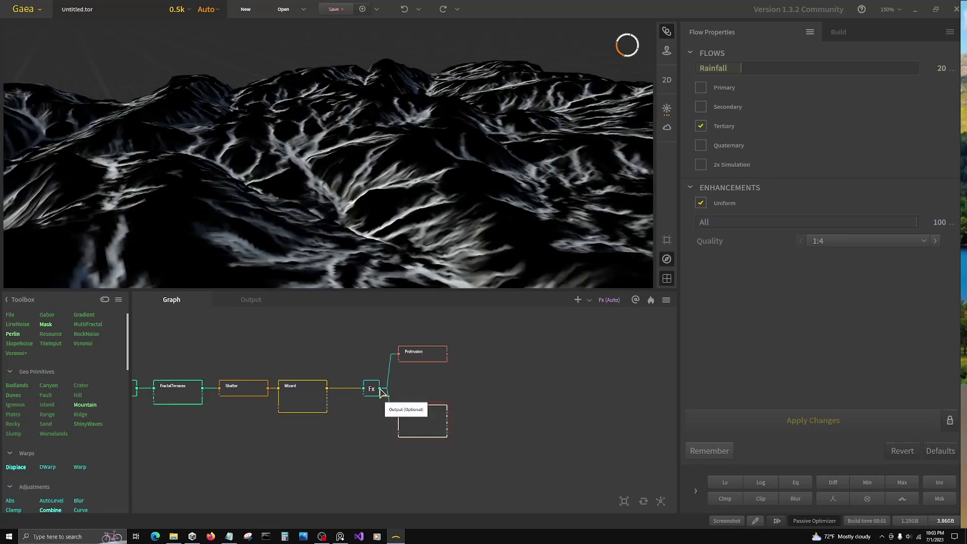
Branch an Arboreal node off the Fx output and align it beneath the Flow node.
{"action": "left_click_drag", "start_coordinate": [380, 389], "coordinate": [408, 456]}
{"action": "type", "text": "abc"}
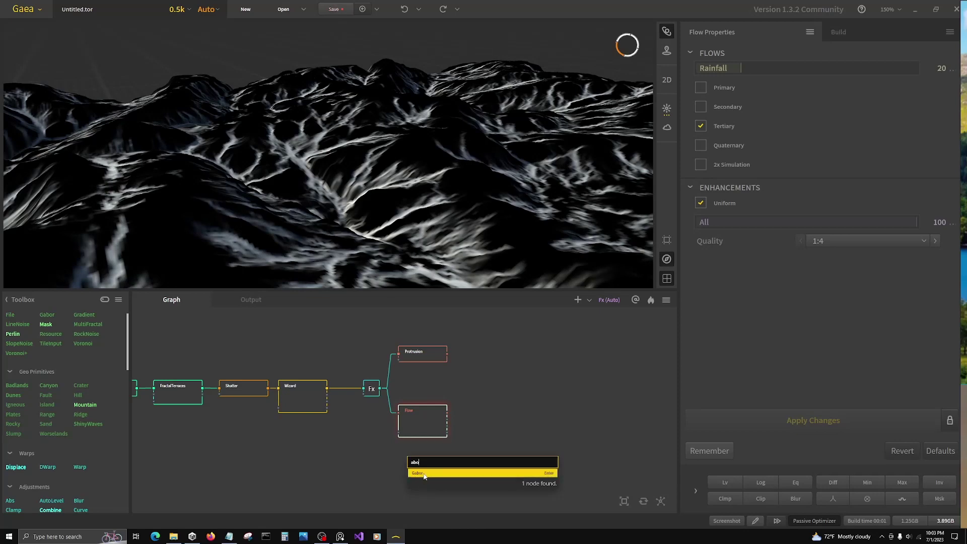
{"action": "key", "text": "BackSpace"}
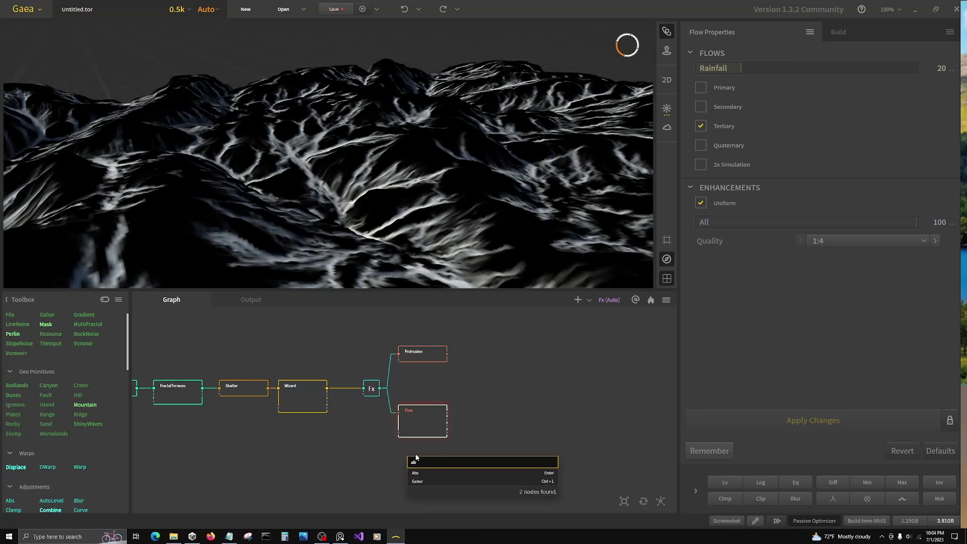
{"action": "key", "text": "BackSpace"}
{"action": "type", "text": "rb"}
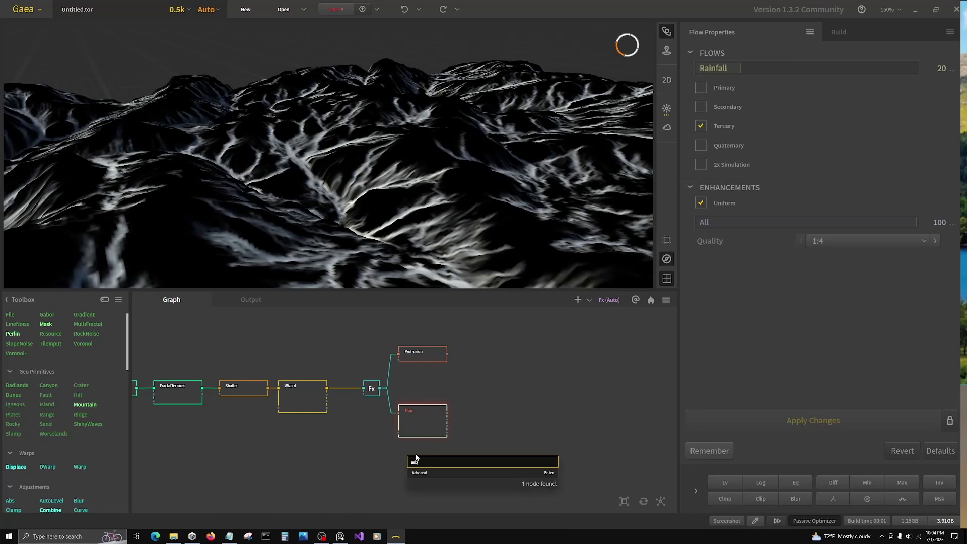
{"action": "left_click", "coordinate": [425, 472]}
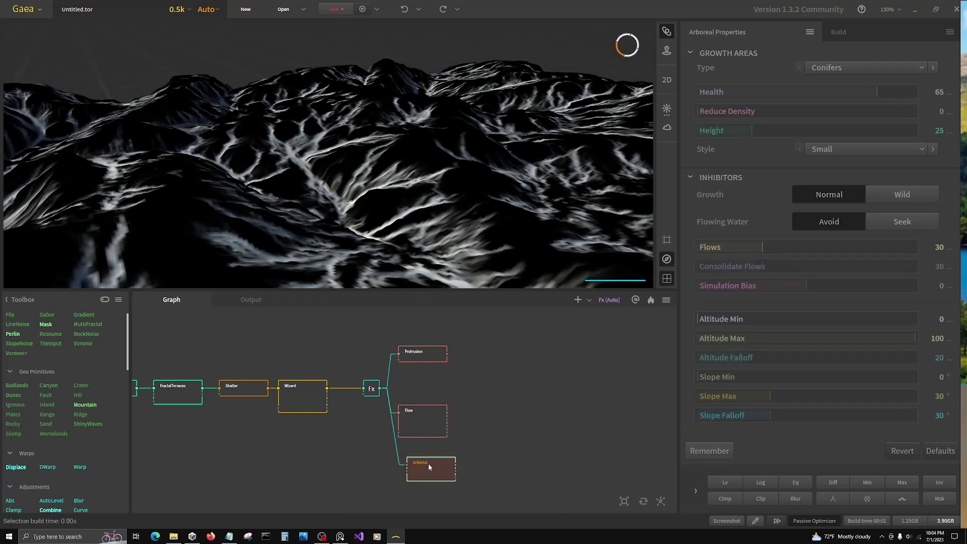
{"action": "left_click_drag", "start_coordinate": [428, 467], "coordinate": [424, 468]}
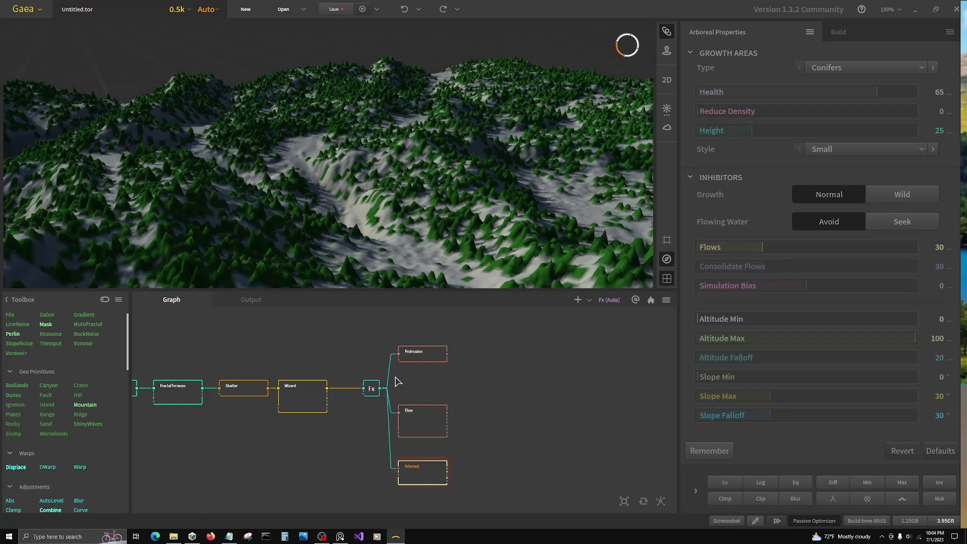
Inspect the conifer coverage from farther away and compare it with the Highlands reference photo behind the Gaea window.
{"action": "left_click_drag", "start_coordinate": [411, 225], "coordinate": [407, 201]}
{"action": "scroll", "coordinate": [406, 202], "scroll_direction": "down", "scroll_amount": 3}
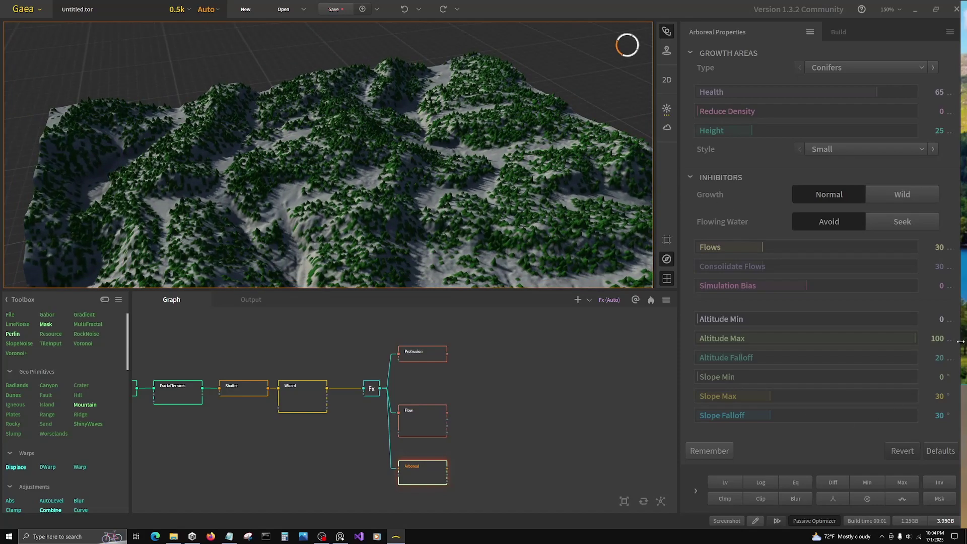
{"action": "left_click_drag", "start_coordinate": [959, 331], "coordinate": [128, 331]}
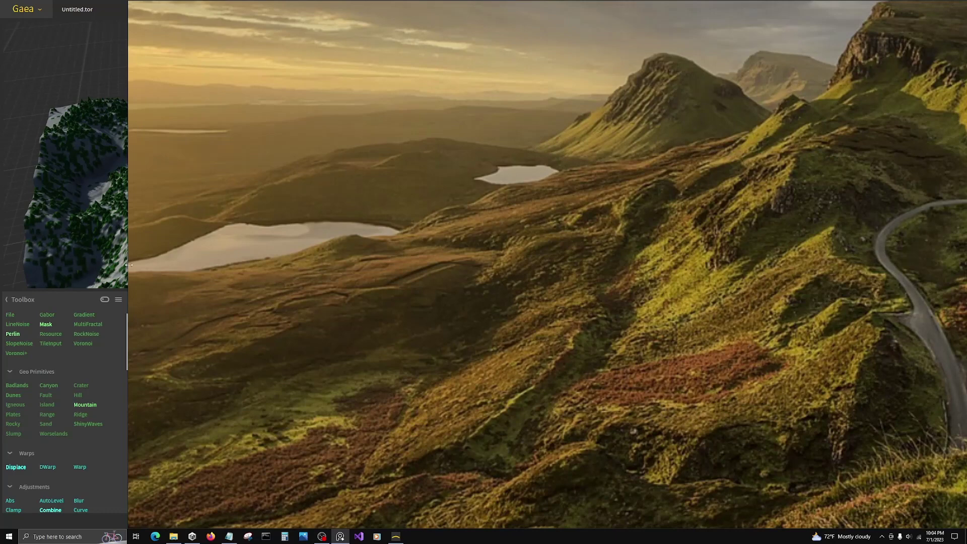
{"action": "left_click_drag", "start_coordinate": [131, 264], "coordinate": [862, 327]}
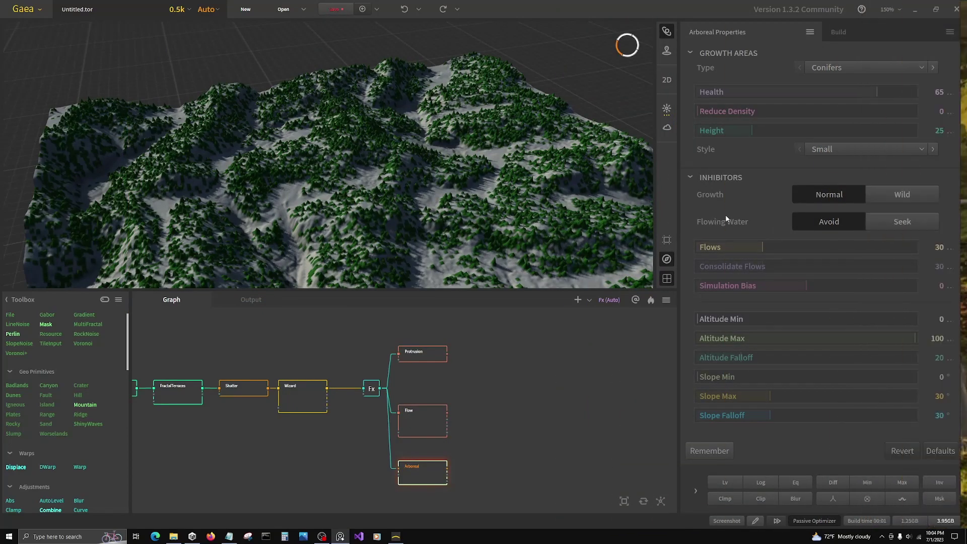
Set the Arboreal node's Flowing Water to Seek, growth Type to Shrubs and Style to Large.
{"action": "left_click", "coordinate": [889, 222]}
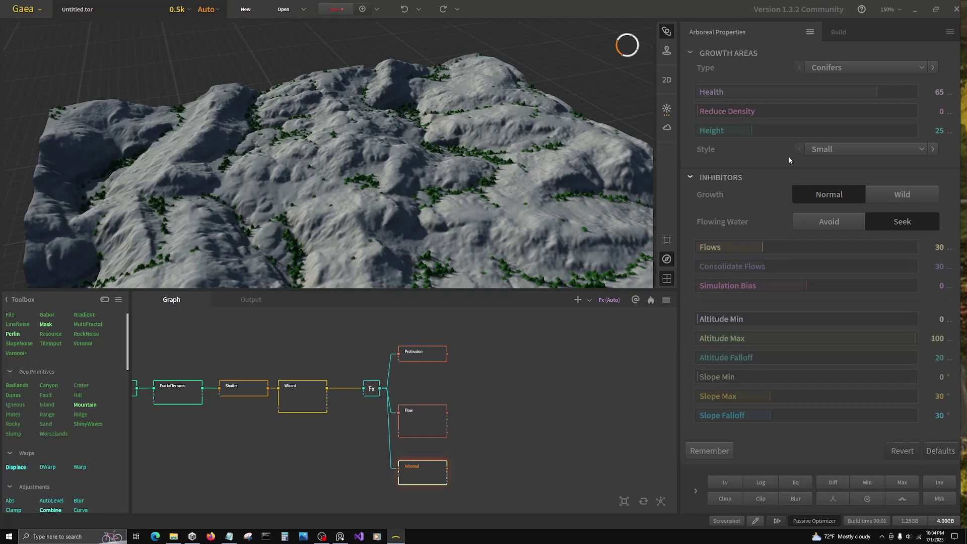
{"action": "left_click", "coordinate": [832, 69]}
{"action": "left_click", "coordinate": [826, 101]}
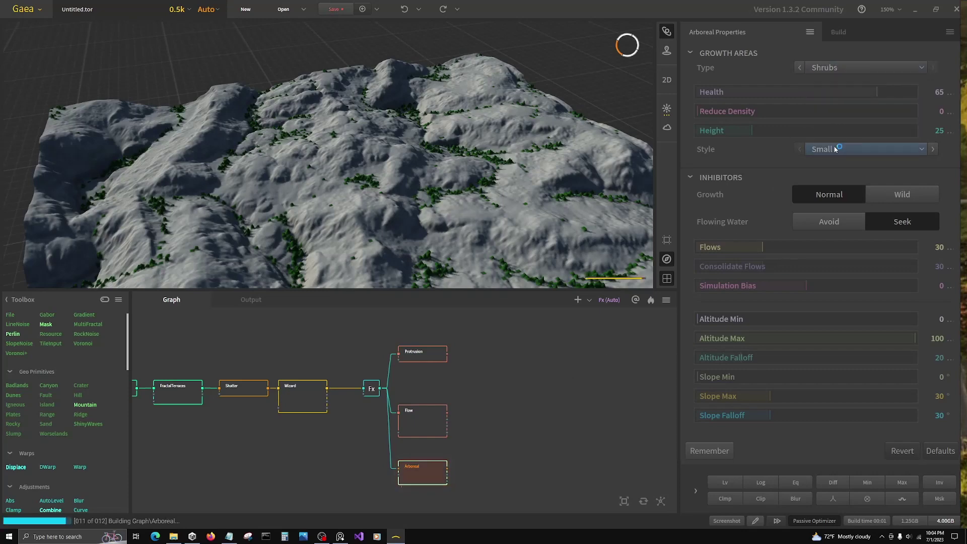
{"action": "left_click", "coordinate": [835, 149]}
{"action": "left_click", "coordinate": [827, 182]}
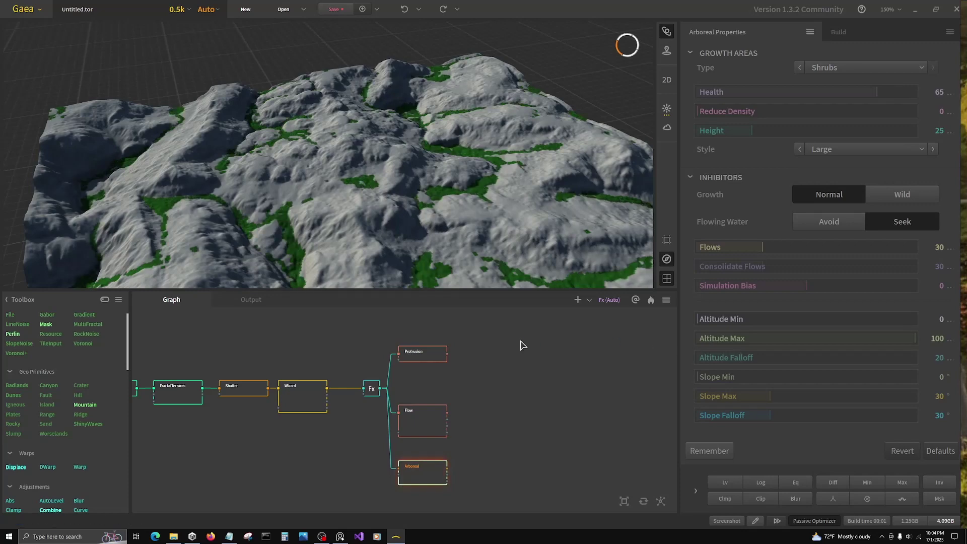
Try feeding the Flow node's output into the Arboreal node's second input and remove that link again.
{"action": "left_click", "coordinate": [427, 423]}
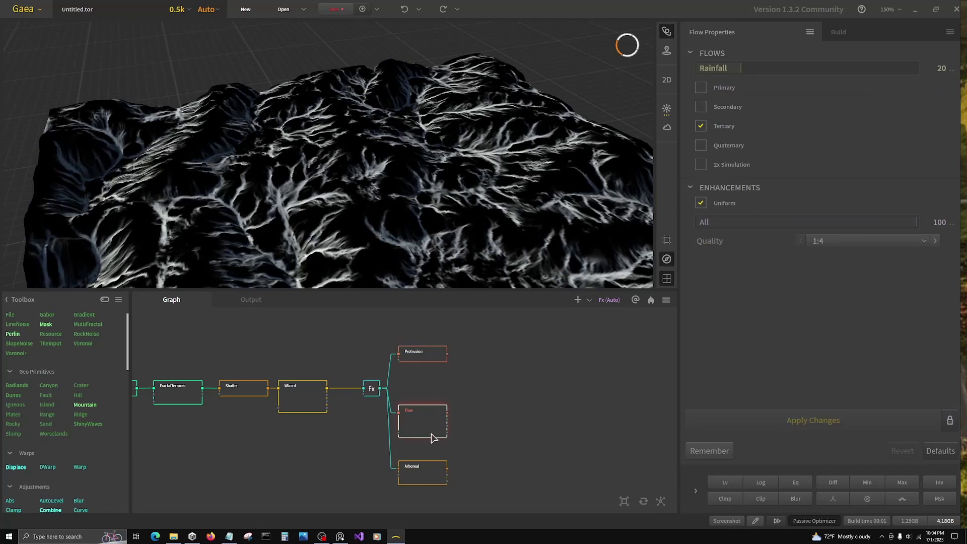
{"action": "left_click_drag", "start_coordinate": [449, 418], "coordinate": [398, 470]}
{"action": "left_click", "coordinate": [431, 483]}
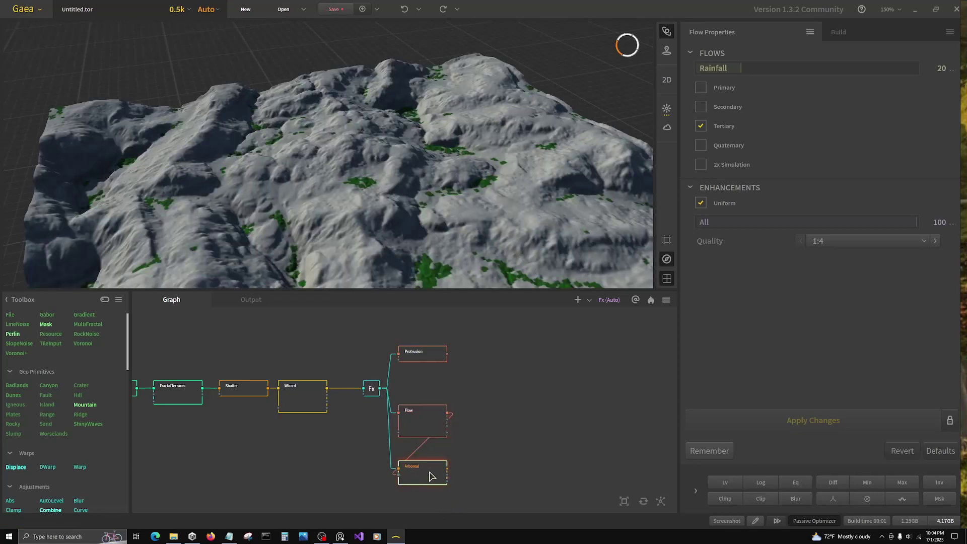
{"action": "left_click", "coordinate": [426, 447]}
{"action": "key", "text": "Delete"}
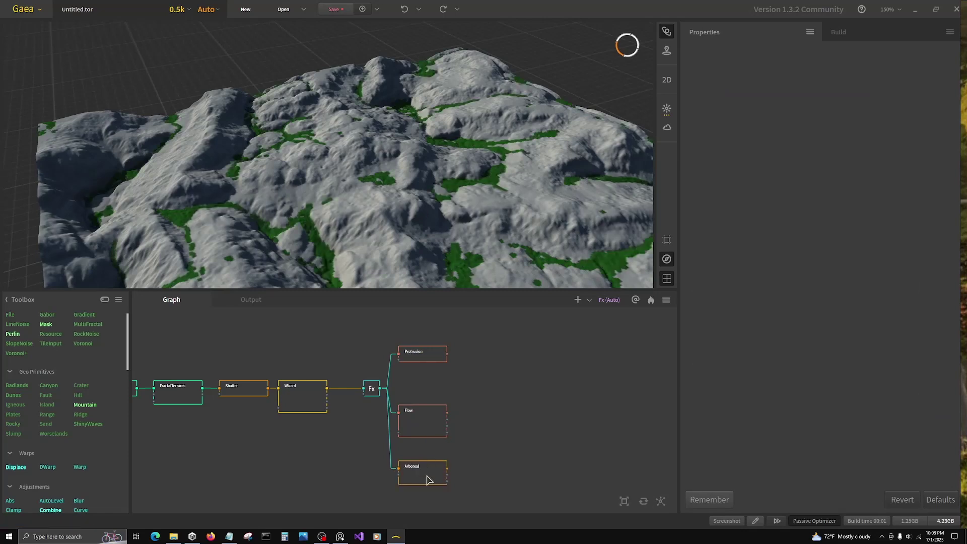
Connect the Flow node's output to the Arboreal node's second input and inspect the shrub distribution on the terrain.
{"action": "left_click", "coordinate": [435, 476]}
{"action": "left_click_drag", "start_coordinate": [447, 418], "coordinate": [404, 467]}
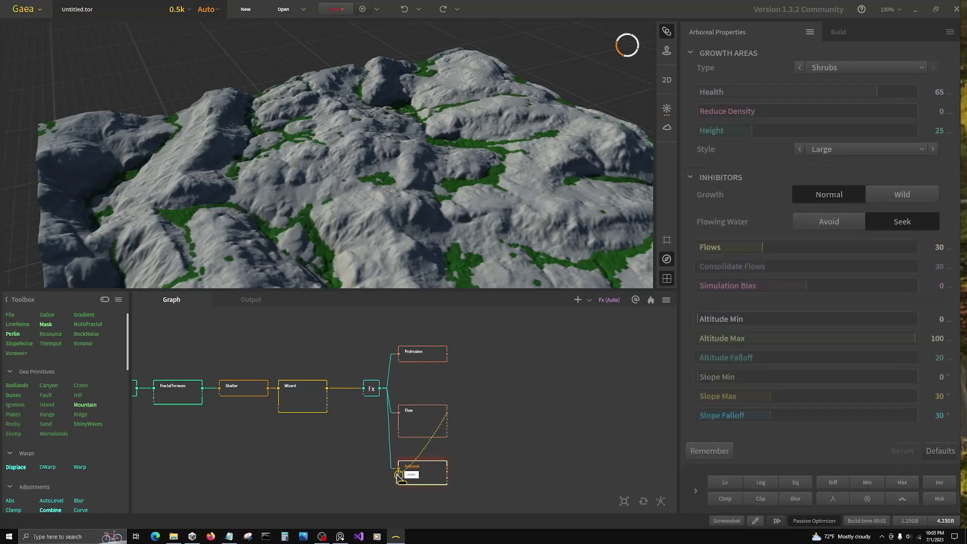
{"action": "left_click_drag", "start_coordinate": [399, 475], "coordinate": [399, 475]}
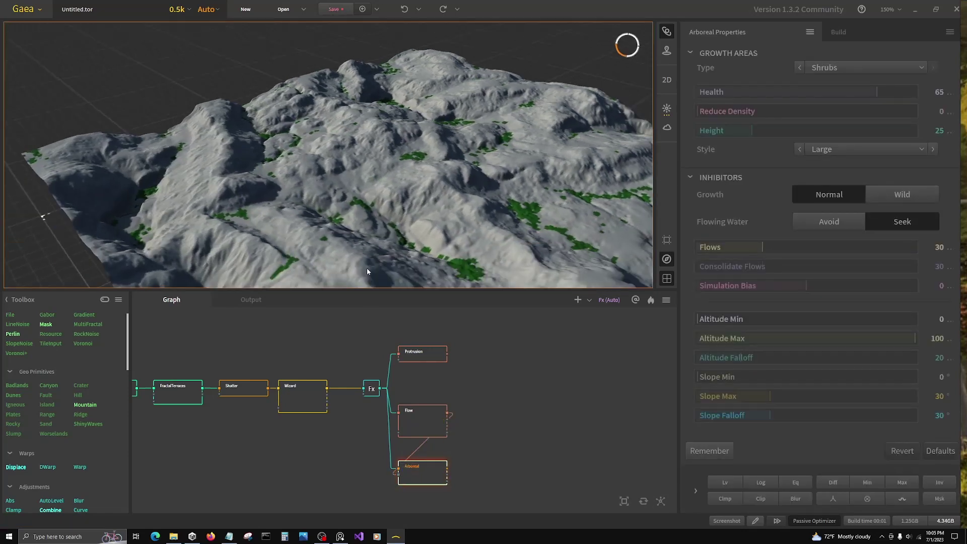
{"action": "left_click_drag", "start_coordinate": [367, 271], "coordinate": [289, 223]}
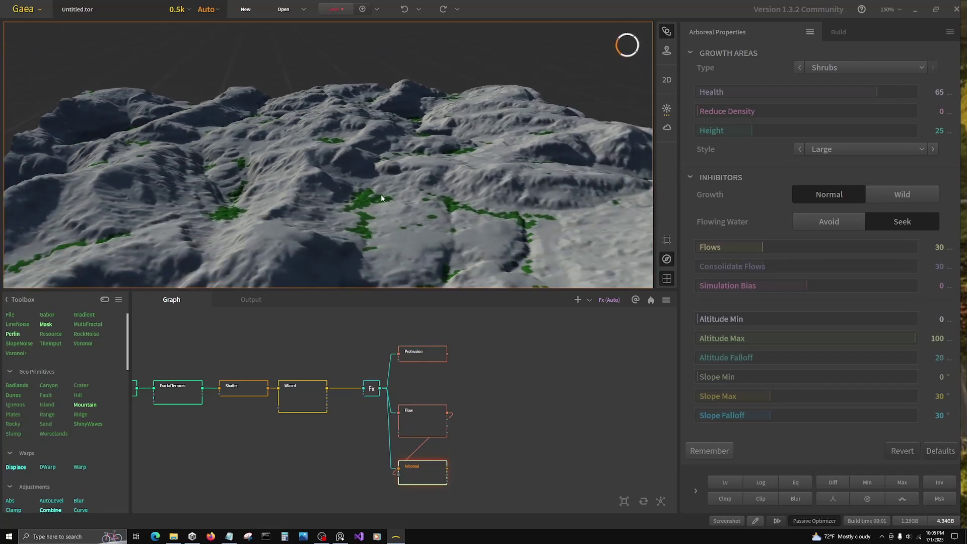
{"action": "left_click_drag", "start_coordinate": [418, 235], "coordinate": [343, 220]}
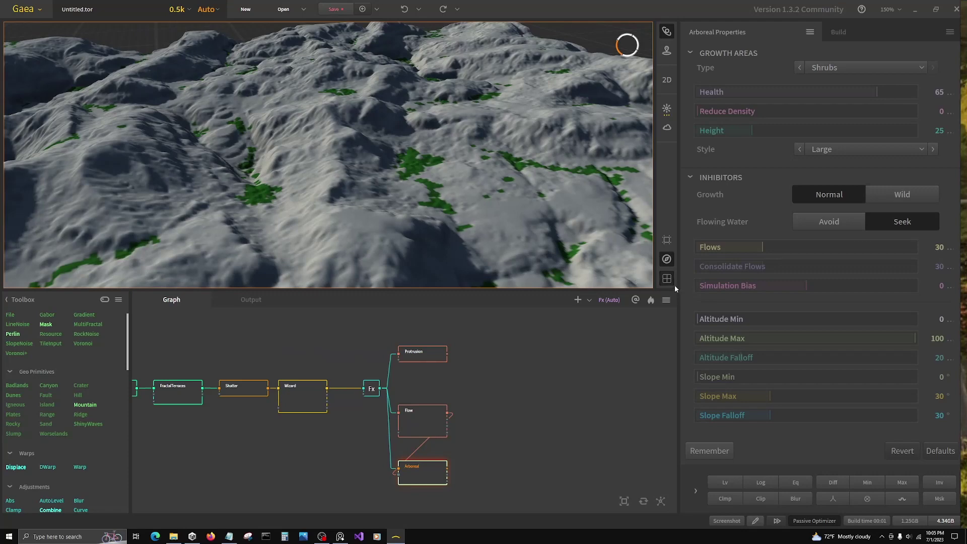
Set the Arboreal node's Altitude Min to 26 and Slope Min to 15°, checking the shrubs near and far.
{"action": "left_click", "coordinate": [707, 327]}
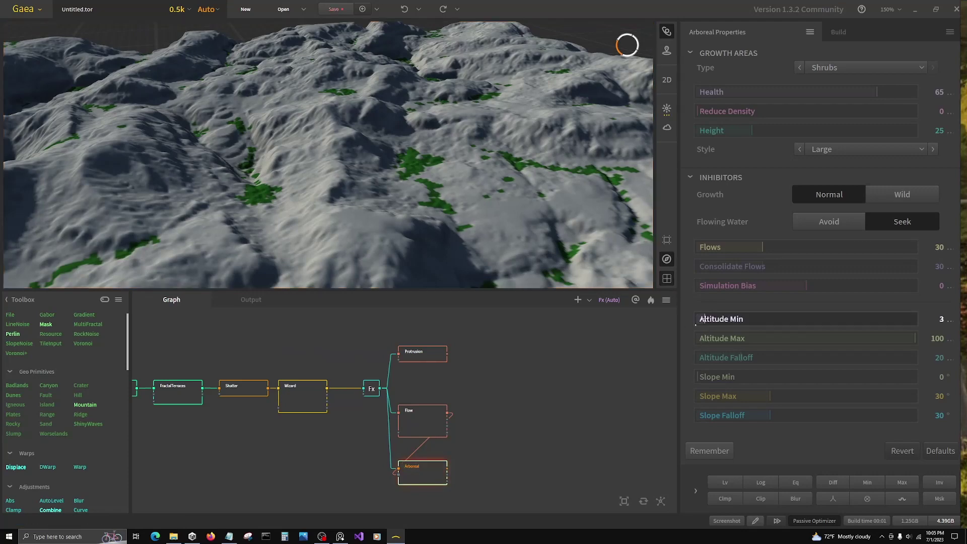
{"action": "left_click", "coordinate": [717, 320]}
{"action": "left_click", "coordinate": [731, 320]}
{"action": "left_click", "coordinate": [752, 319]}
{"action": "left_click", "coordinate": [711, 381]}
{"action": "left_click", "coordinate": [733, 377]}
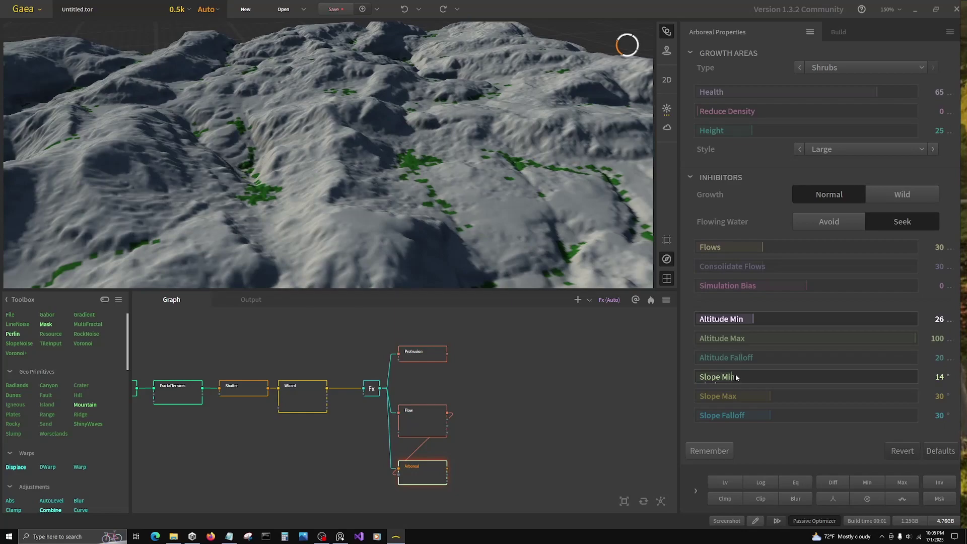
{"action": "left_click", "coordinate": [735, 376]}
{"action": "left_click_drag", "start_coordinate": [462, 228], "coordinate": [500, 227]}
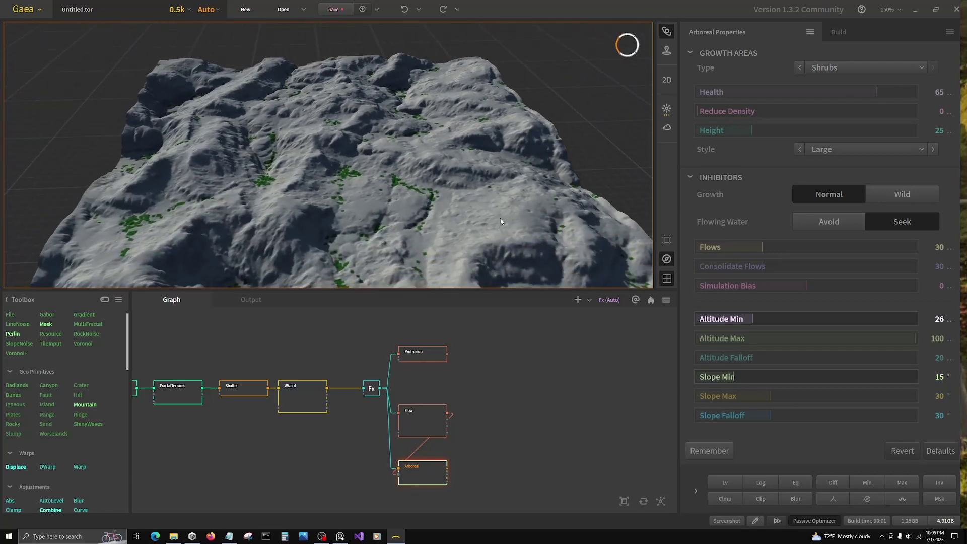
{"action": "scroll", "coordinate": [391, 199], "scroll_direction": "up", "scroll_amount": 5}
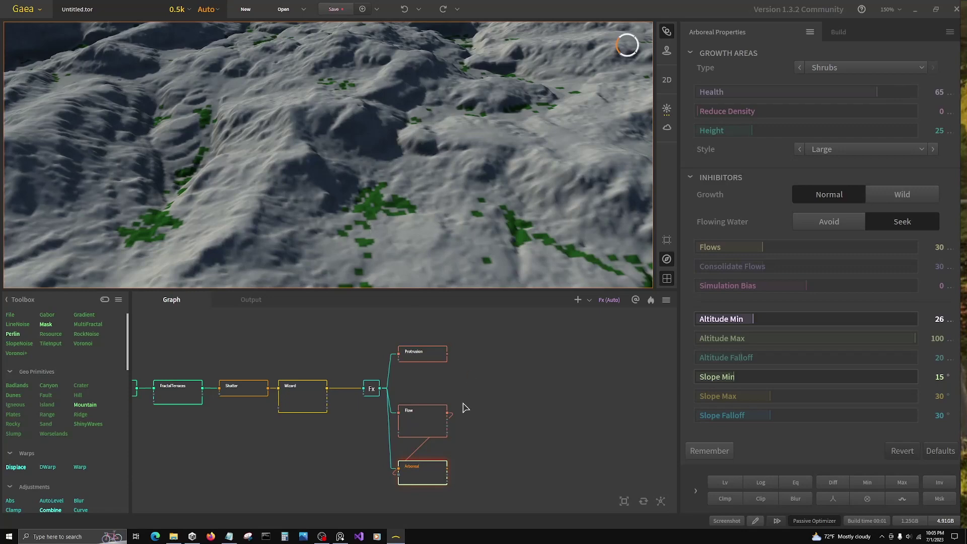
Attach an Fx node to the Arboreal node's last output, turn on its Blur effect and place it beside Arboreal.
{"action": "right_click", "coordinate": [481, 470]}
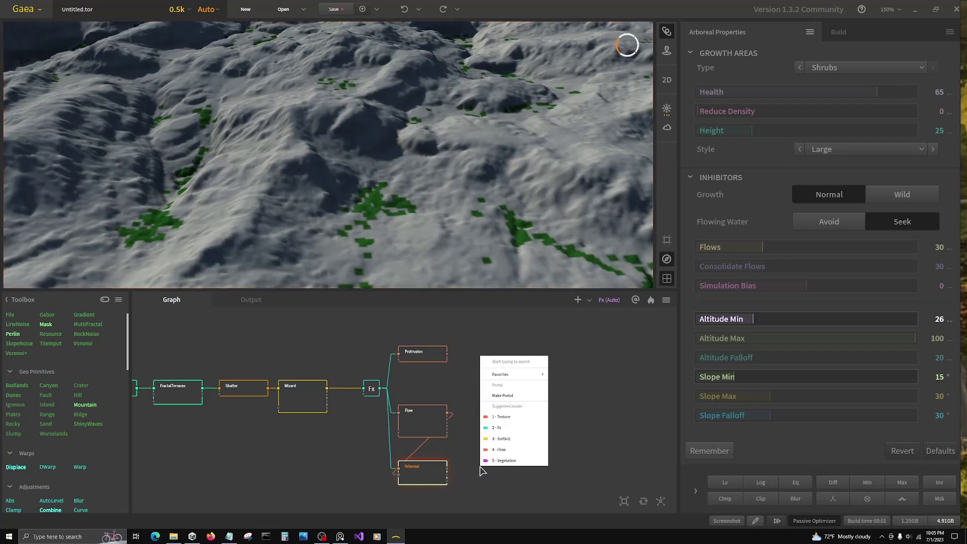
{"action": "left_click", "coordinate": [498, 476]}
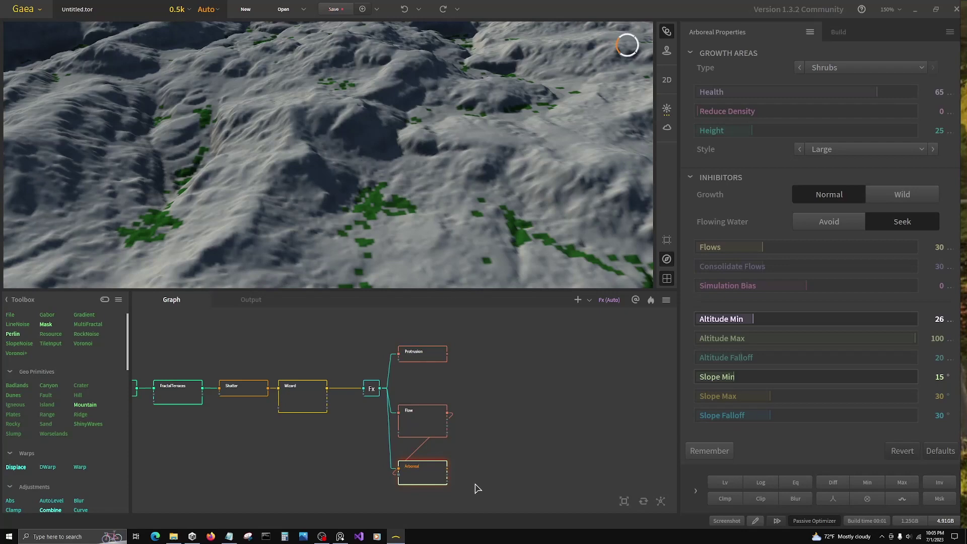
{"action": "left_click", "coordinate": [450, 482]}
{"action": "left_click_drag", "start_coordinate": [447, 481], "coordinate": [480, 454]}
{"action": "right_click", "coordinate": [481, 458]}
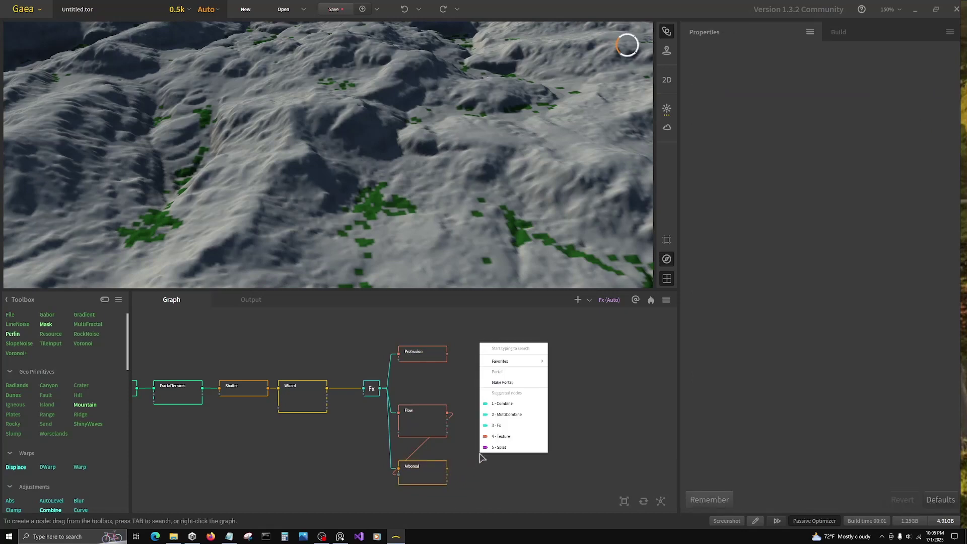
{"action": "key", "text": "Escape"}
{"action": "key", "text": "Tab"}
{"action": "type", "text": "fx"}
{"action": "left_click", "coordinate": [497, 471]}
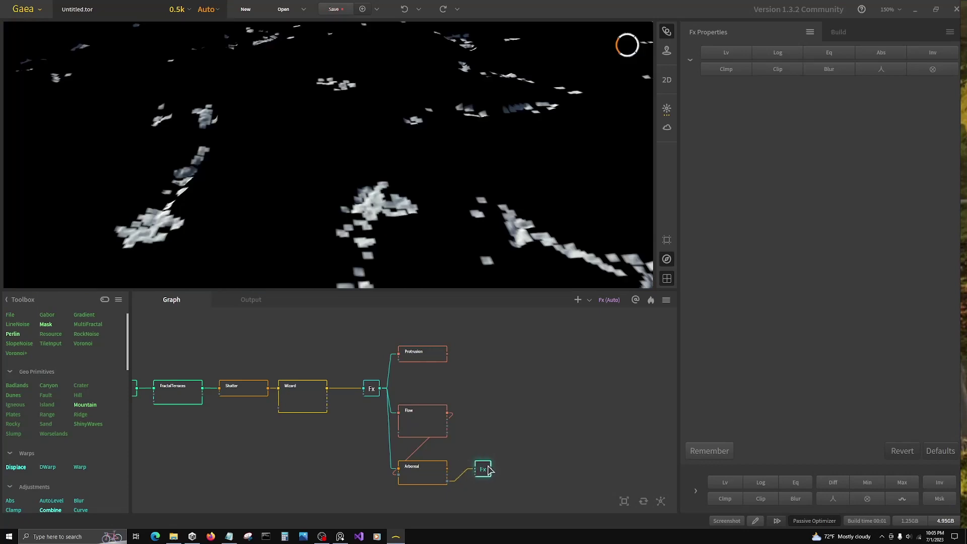
{"action": "left_click", "coordinate": [831, 70]}
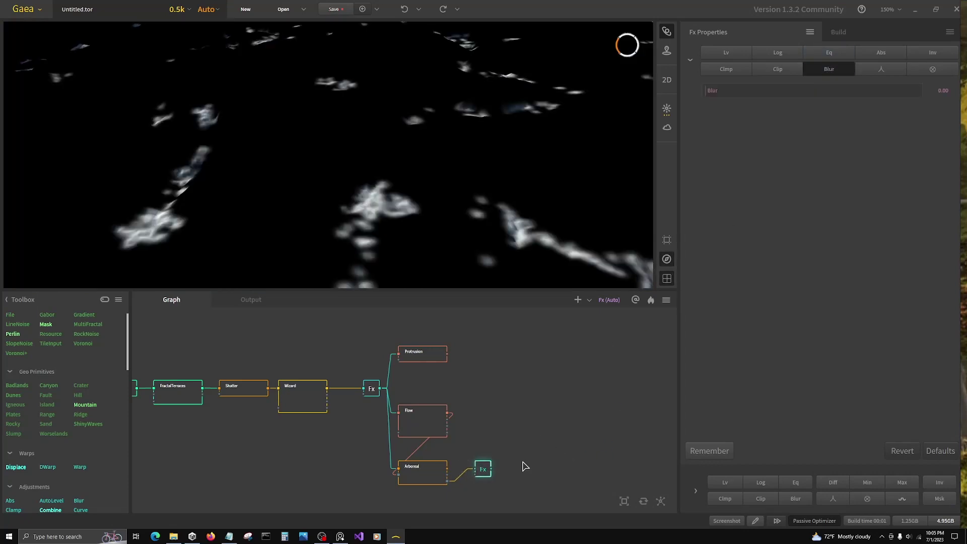
{"action": "left_click_drag", "start_coordinate": [482, 472], "coordinate": [476, 480]}
Combine the blurred Fx output with the Arboreal output and place the Combine node beside the Fx node.
{"action": "left_click_drag", "start_coordinate": [486, 478], "coordinate": [486, 478]}
{"action": "left_click_drag", "start_coordinate": [562, 471], "coordinate": [525, 474]}
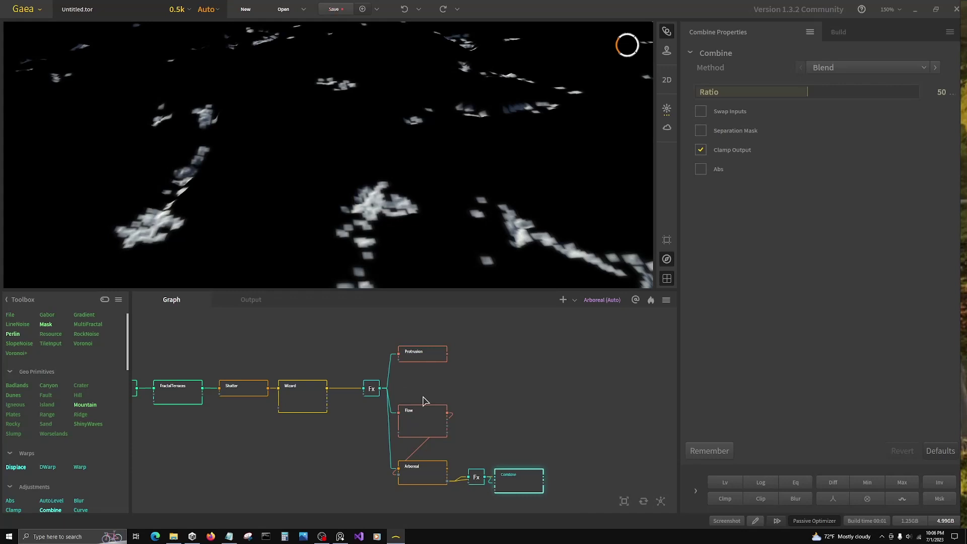
{"action": "left_click", "coordinate": [475, 478]}
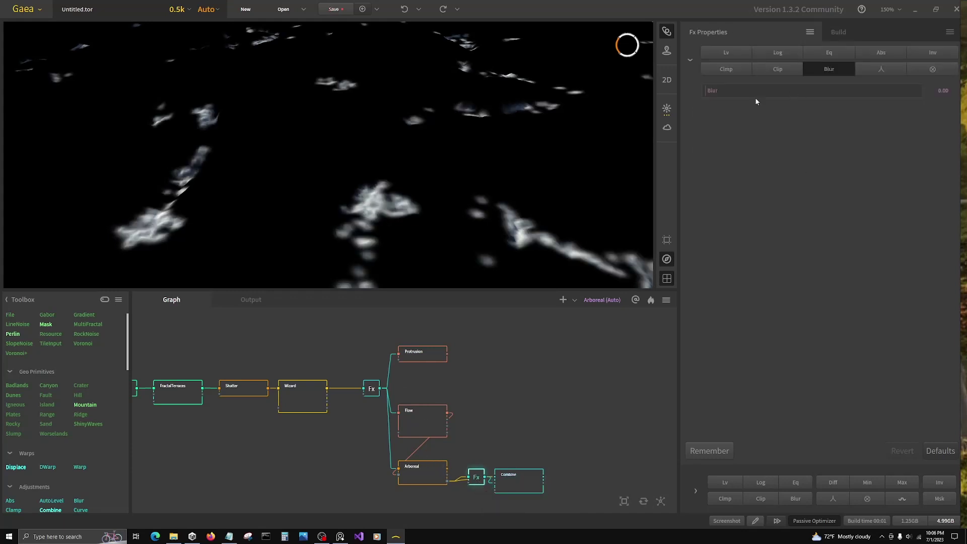
Enable Primary and Secondary flows on the Flow node, apply the changes and inspect the resulting Arboreal coverage.
{"action": "left_click", "coordinate": [432, 430]}
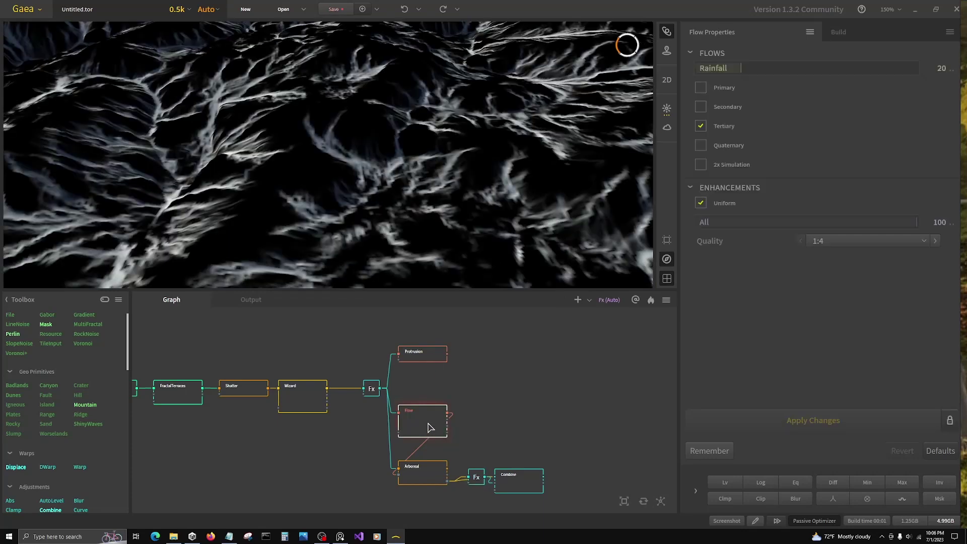
{"action": "left_click", "coordinate": [700, 88]}
{"action": "left_click", "coordinate": [700, 107]}
{"action": "left_click", "coordinate": [751, 421]}
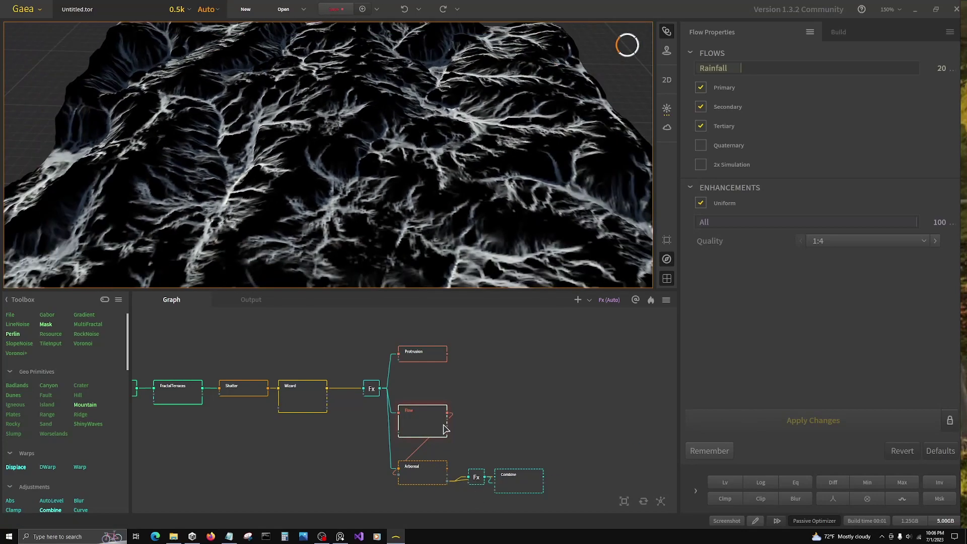
{"action": "left_click", "coordinate": [425, 471]}
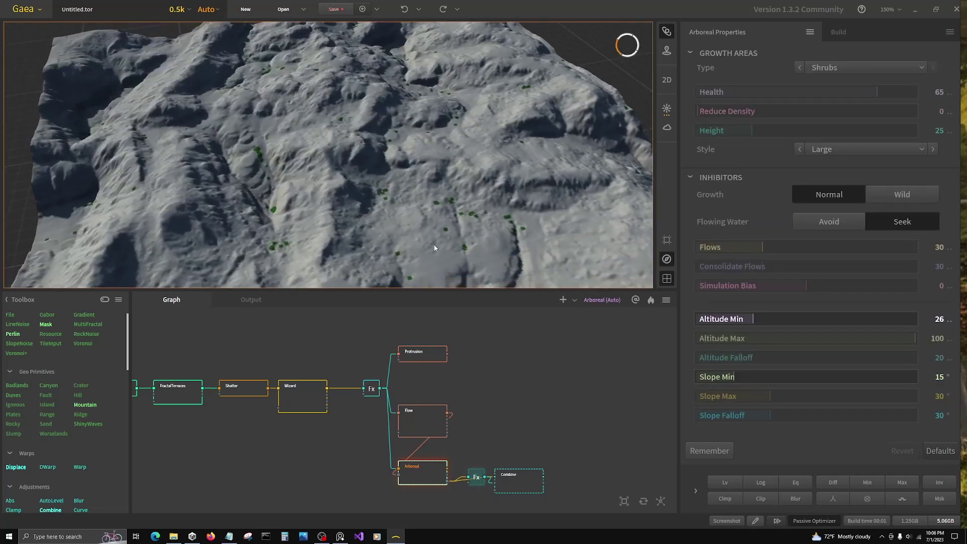
{"action": "mouse_move", "coordinate": [435, 248]}
{"action": "left_mouse_down"}
{"action": "mouse_move", "coordinate": [444, 236]}
{"action": "mouse_move", "coordinate": [448, 246]}
{"action": "mouse_move", "coordinate": [386, 250]}
{"action": "mouse_move", "coordinate": [426, 247]}
{"action": "left_mouse_up"}
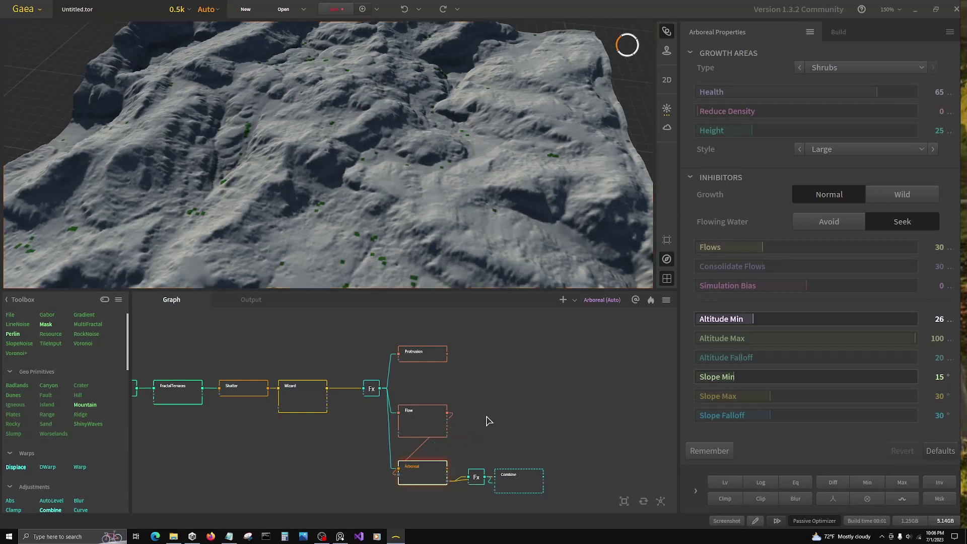
Reroute the Arboreal node's Flow link to start from the Flow node's lower output, and check the Arboreal and Combine results.
{"action": "left_click", "coordinate": [446, 416]}
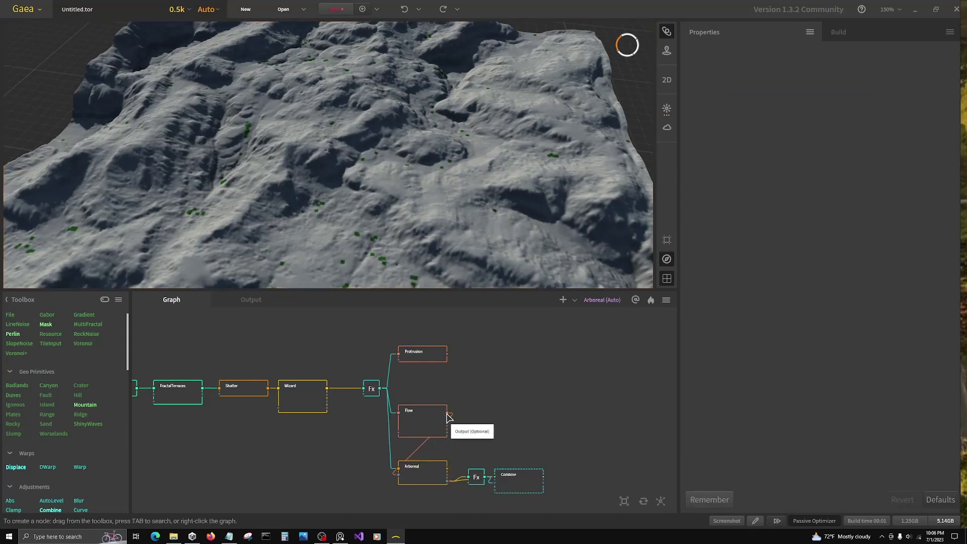
{"action": "left_click_drag", "start_coordinate": [448, 427], "coordinate": [398, 469]}
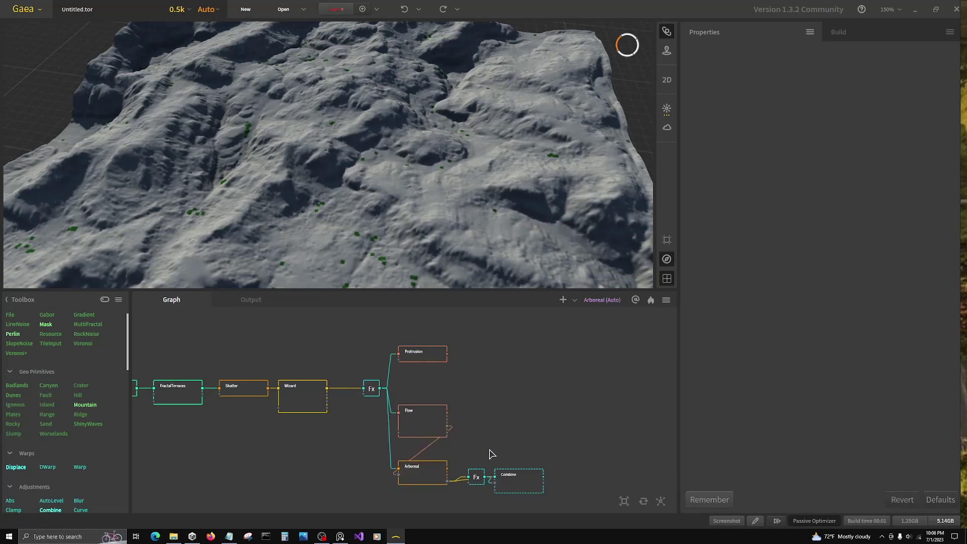
{"action": "left_click", "coordinate": [436, 466]}
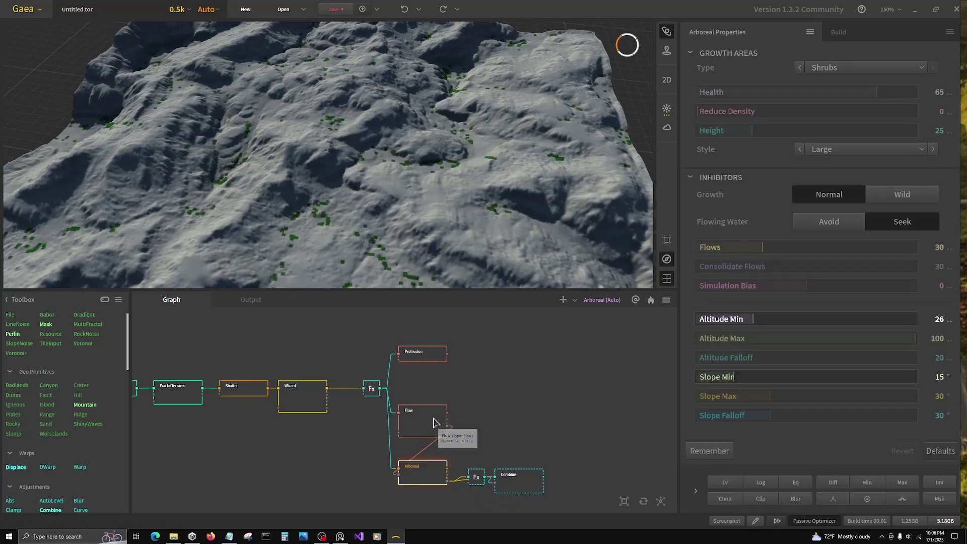
{"action": "left_click", "coordinate": [435, 428]}
{"action": "left_click", "coordinate": [522, 485]}
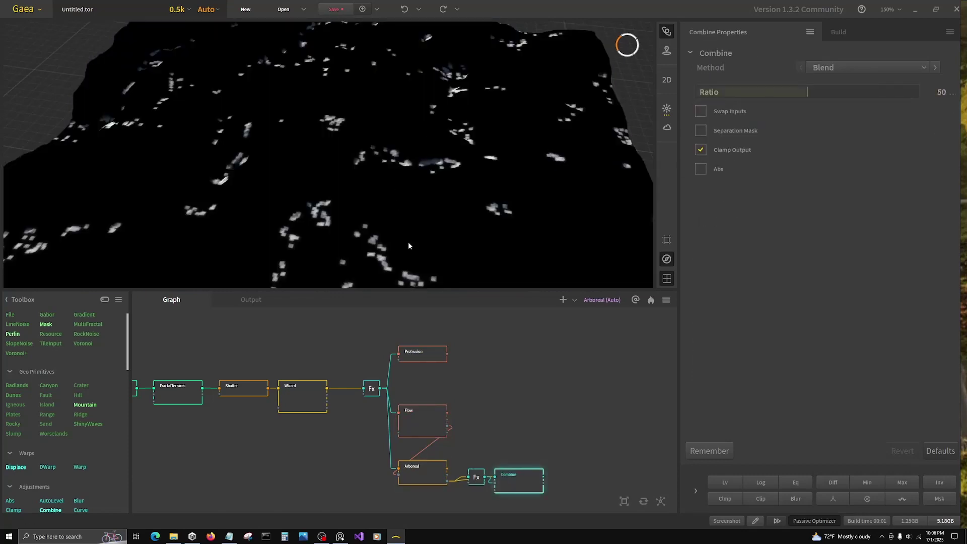
Set the Protrusion node's Power to 12 and apply the change.
{"action": "left_click", "coordinate": [412, 358]}
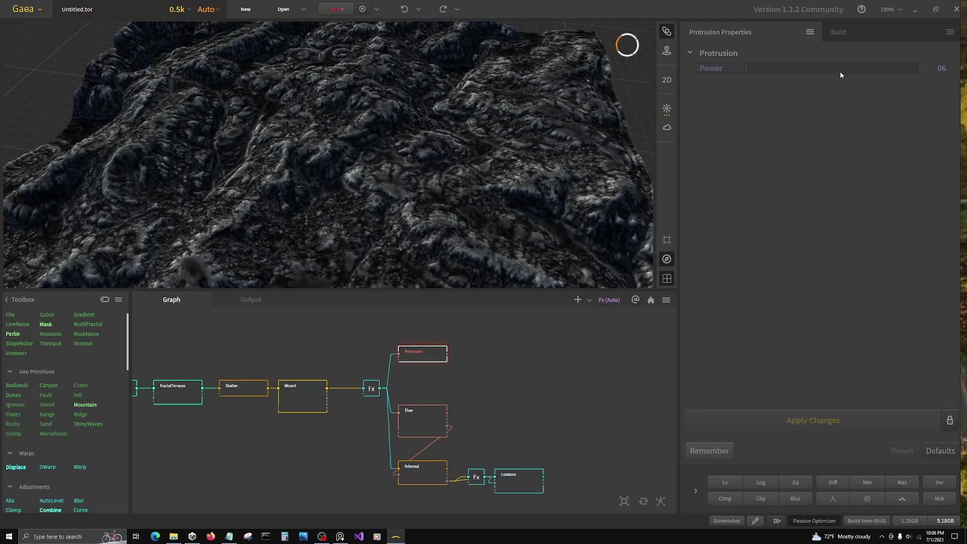
{"action": "left_click", "coordinate": [827, 67]}
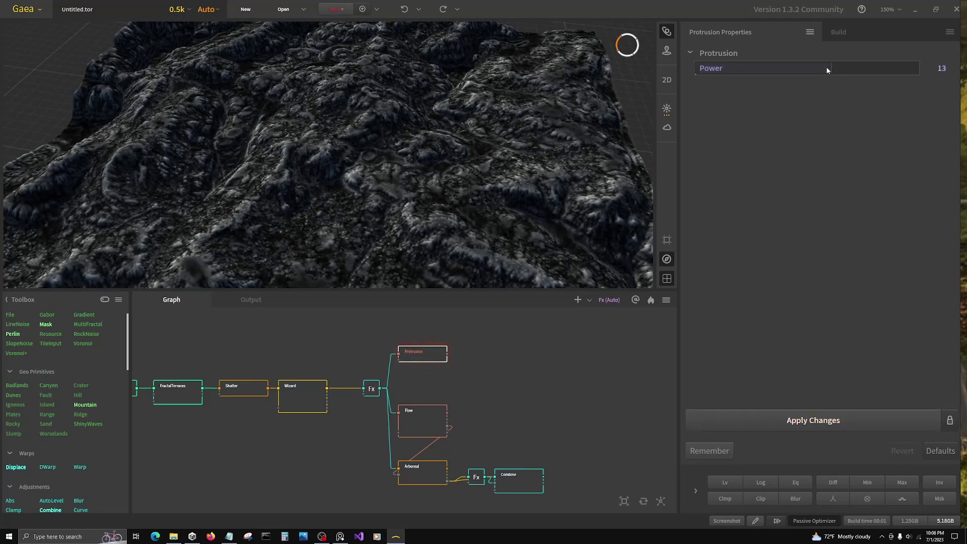
{"action": "left_click_drag", "start_coordinate": [828, 69], "coordinate": [820, 67]}
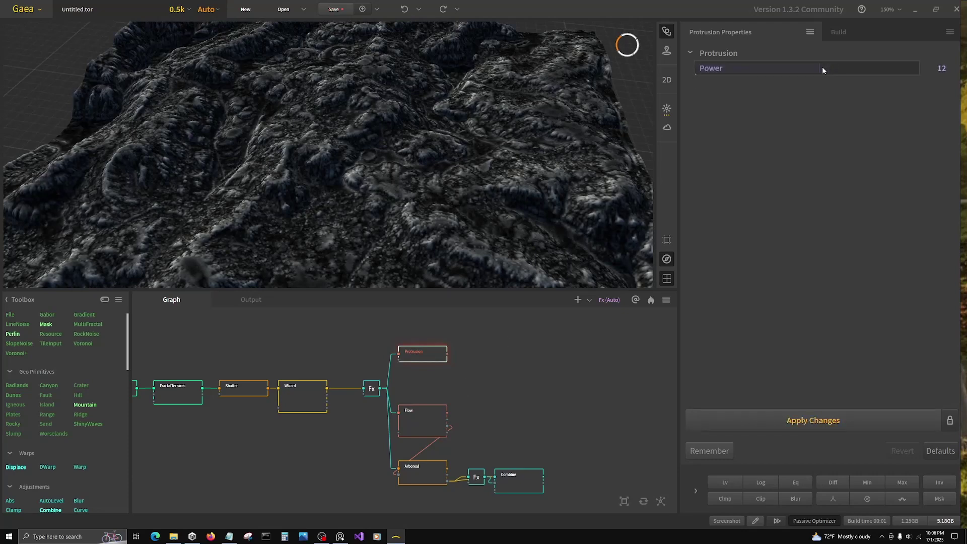
{"action": "left_click", "coordinate": [810, 421]}
Add Clip and Shaper post-processing to the Protrusion node, with Clip Min at 4% and Shaper at 26%.
{"action": "left_click", "coordinate": [761, 500]}
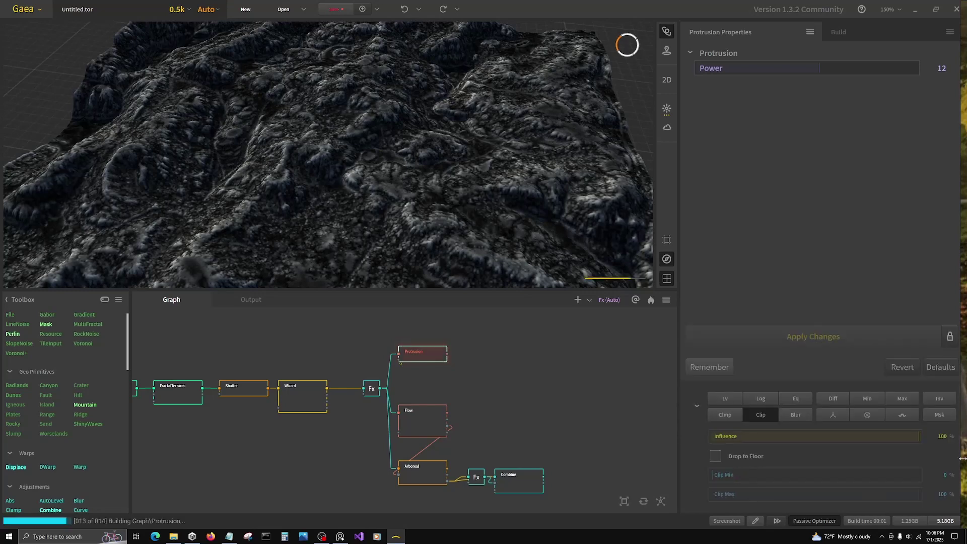
{"action": "type", "text": "4"}
{"action": "key", "text": "Return"}
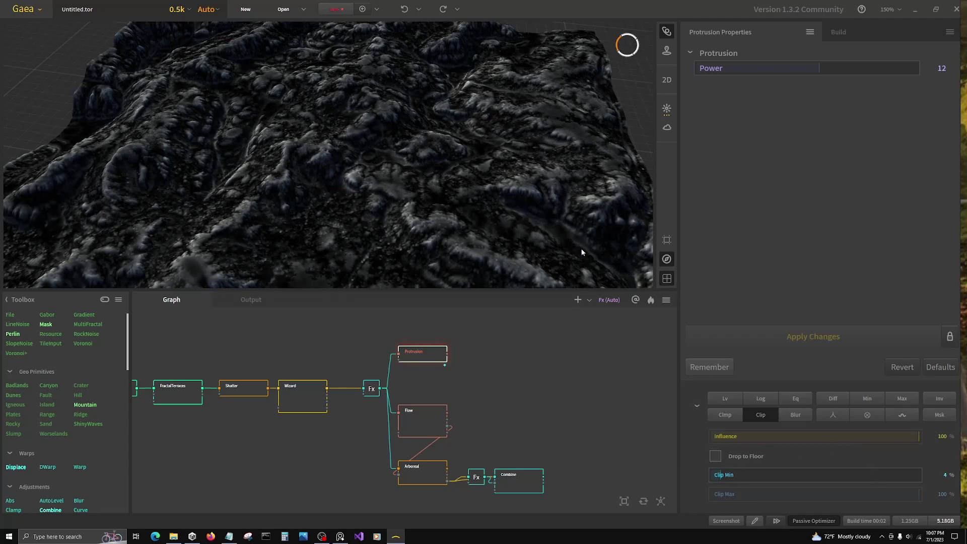
{"action": "left_click", "coordinate": [819, 420]}
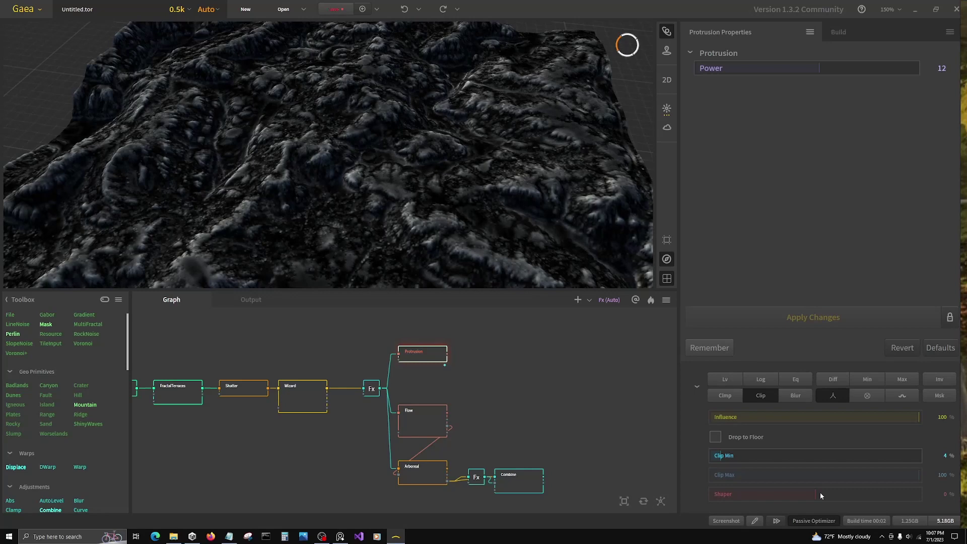
{"action": "left_click_drag", "start_coordinate": [821, 496], "coordinate": [841, 499]}
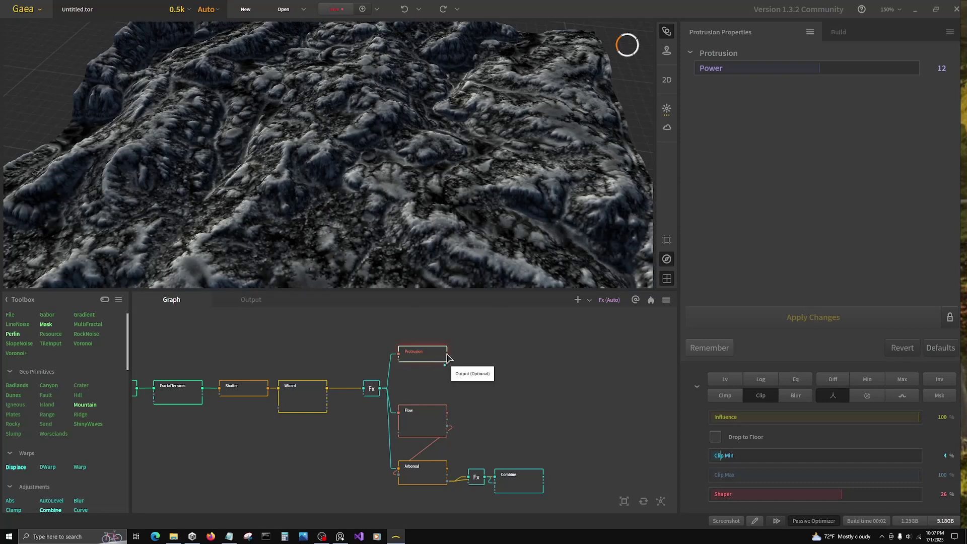
Combine the Protrusion and Flow outputs using Subtract at Ratio 100, place the node below Protrusion, and compare it with the Protrusion mask.
{"action": "left_click_drag", "start_coordinate": [447, 357], "coordinate": [450, 415]}
{"action": "left_click_drag", "start_coordinate": [481, 382], "coordinate": [420, 373]}
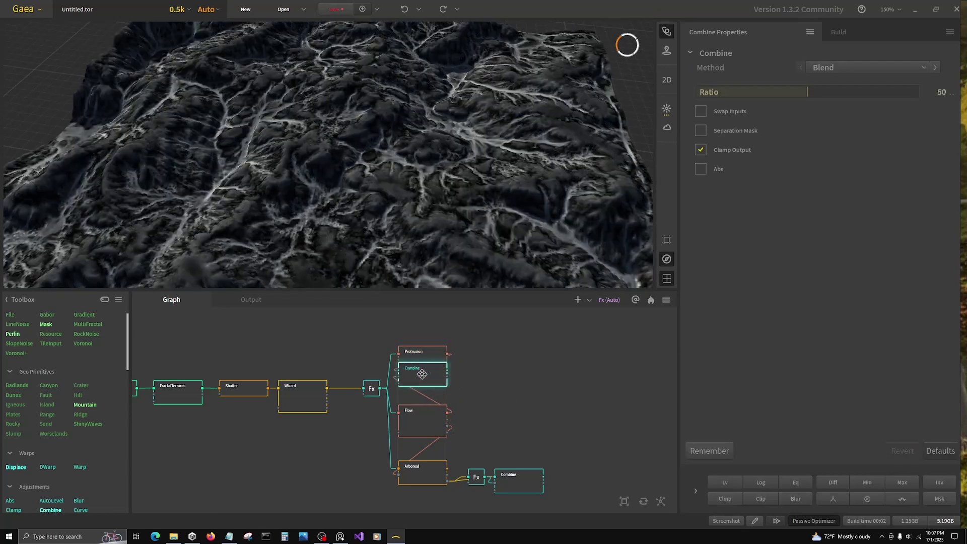
{"action": "left_click", "coordinate": [831, 68]}
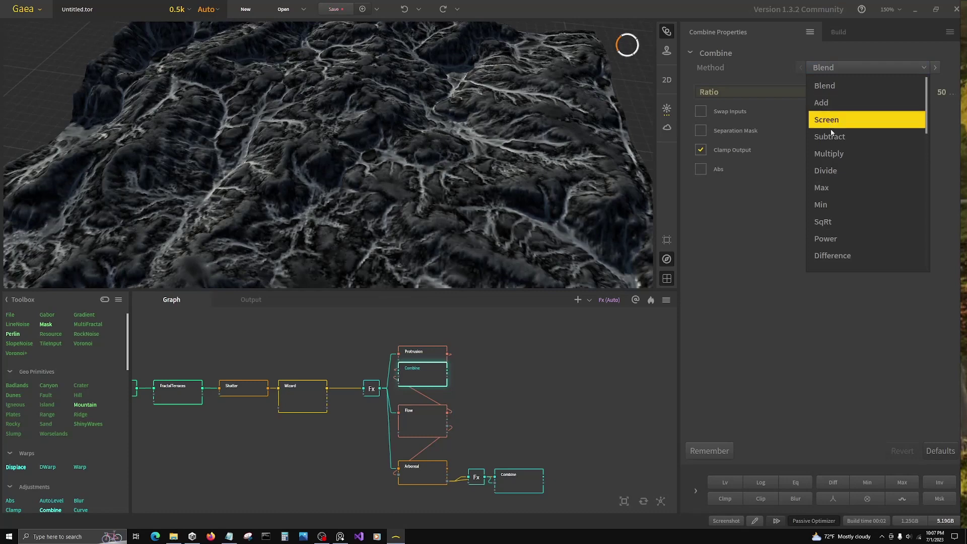
{"action": "left_click", "coordinate": [851, 117]}
{"action": "left_click", "coordinate": [914, 93]}
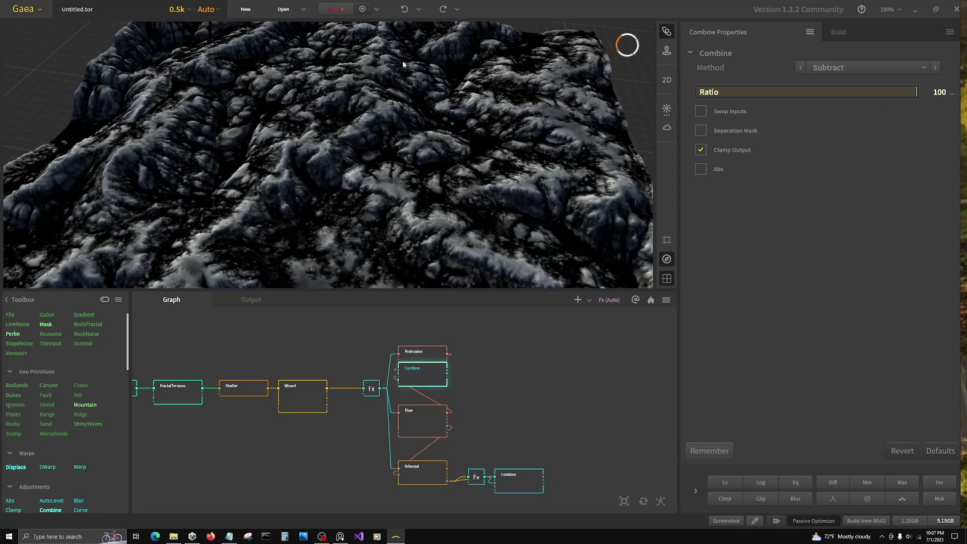
{"action": "left_click", "coordinate": [435, 356]}
{"action": "left_click", "coordinate": [431, 383]}
Add an Fx node from the Protrusion output and place it just above the Protrusion node.
{"action": "left_click_drag", "start_coordinate": [449, 356], "coordinate": [483, 344]}
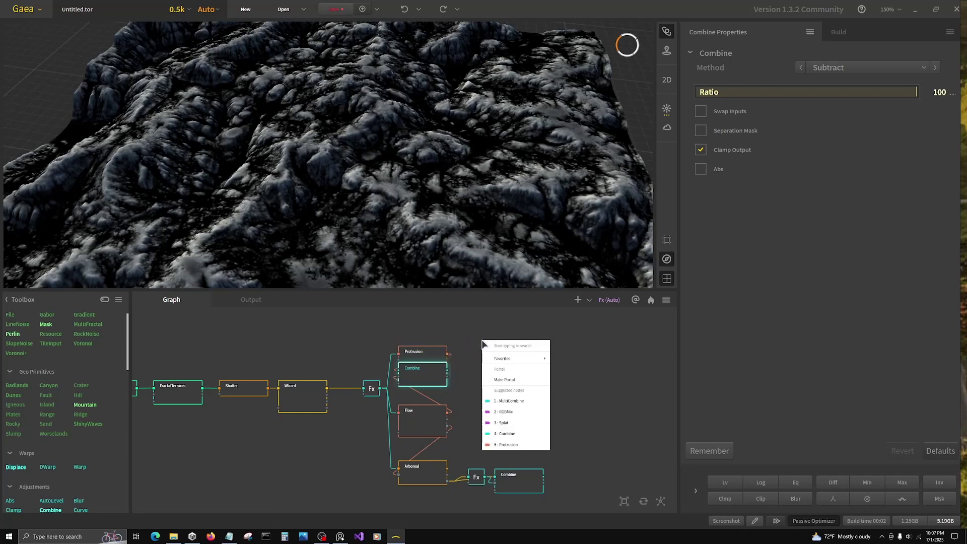
{"action": "type", "text": "fx"}
{"action": "left_click", "coordinate": [491, 355]}
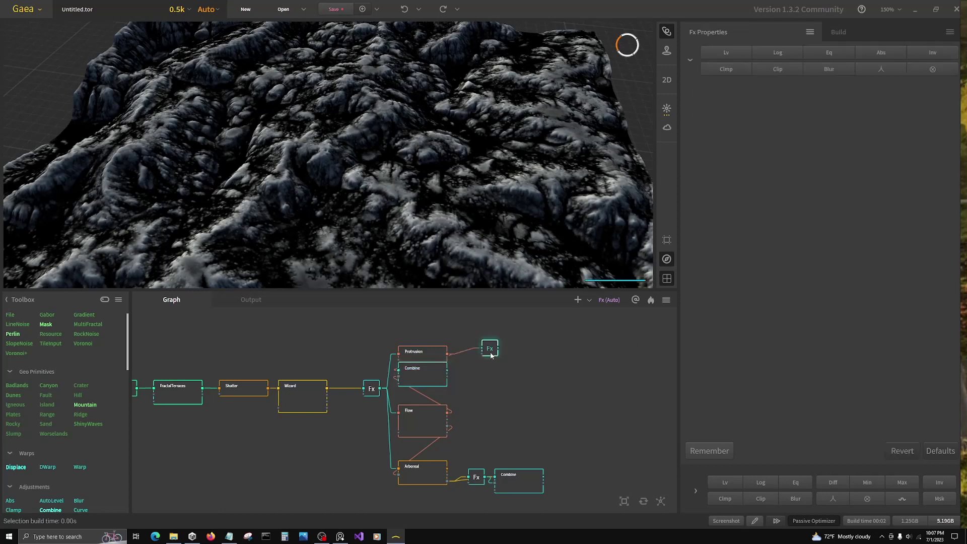
{"action": "left_click_drag", "start_coordinate": [491, 343], "coordinate": [439, 333]}
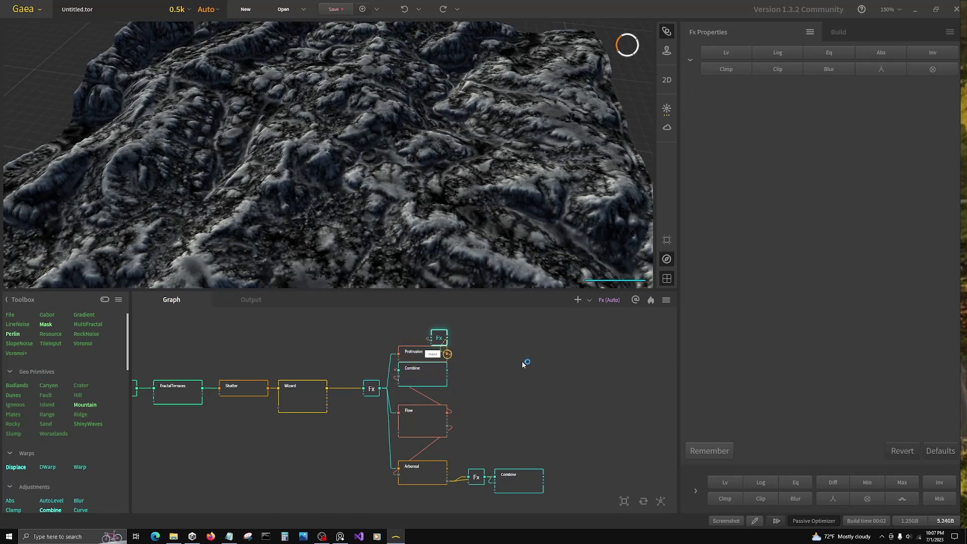
Create a Combine node from the new Fx and Protrusion outputs, with its method set to Add and Ratio to 100.
{"action": "left_click_drag", "start_coordinate": [513, 354], "coordinate": [486, 346]}
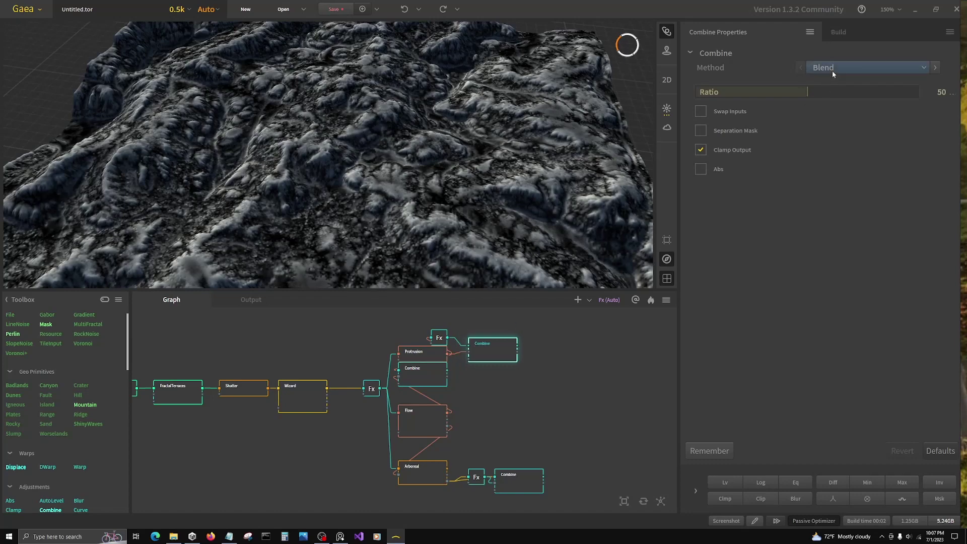
{"action": "left_click", "coordinate": [833, 71]}
{"action": "left_click", "coordinate": [829, 101]}
{"action": "left_click", "coordinate": [916, 91]}
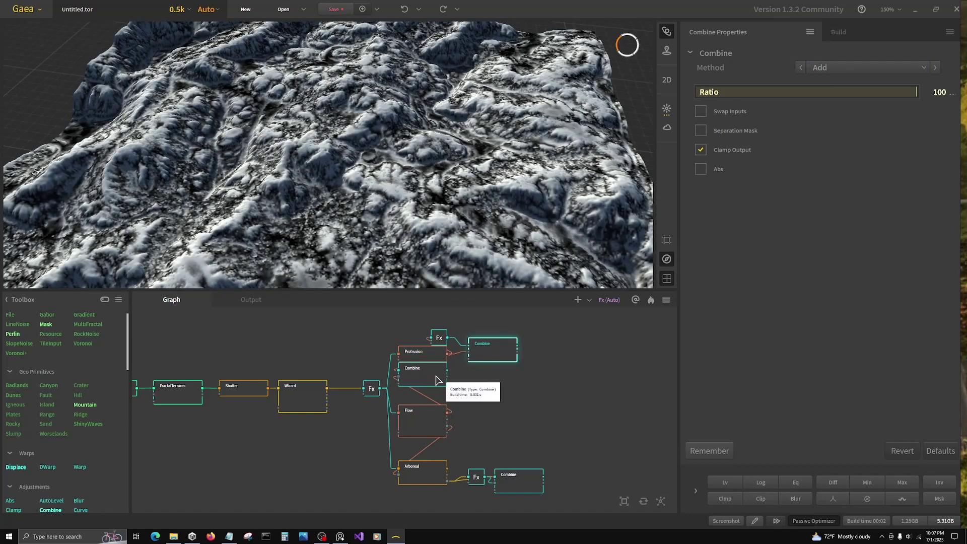
{"action": "left_click_drag", "start_coordinate": [494, 353], "coordinate": [500, 353]}
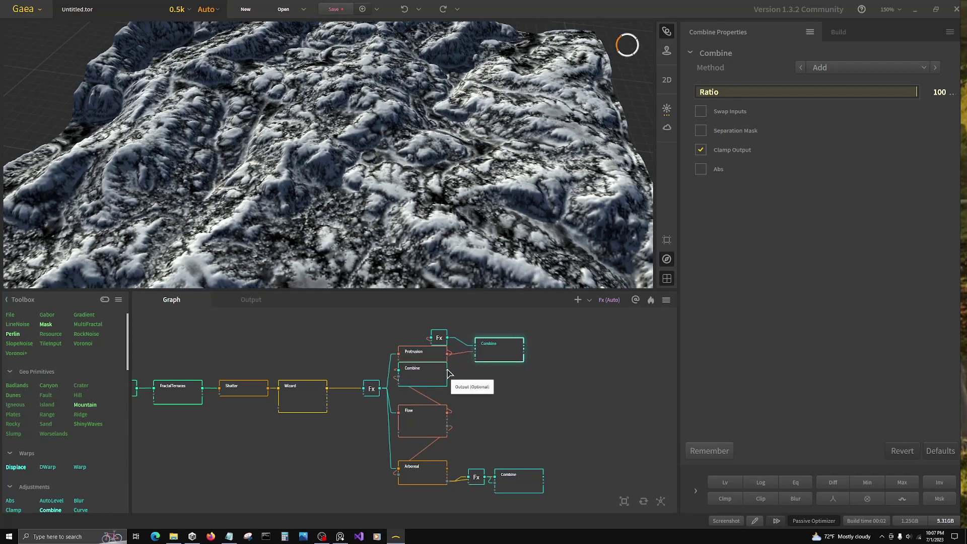
Reroute the upper Fx node's input and the Add Combine's second input to the Subtract Combine's output, and inspect the resulting mask.
{"action": "left_click_drag", "start_coordinate": [447, 369], "coordinate": [431, 339]}
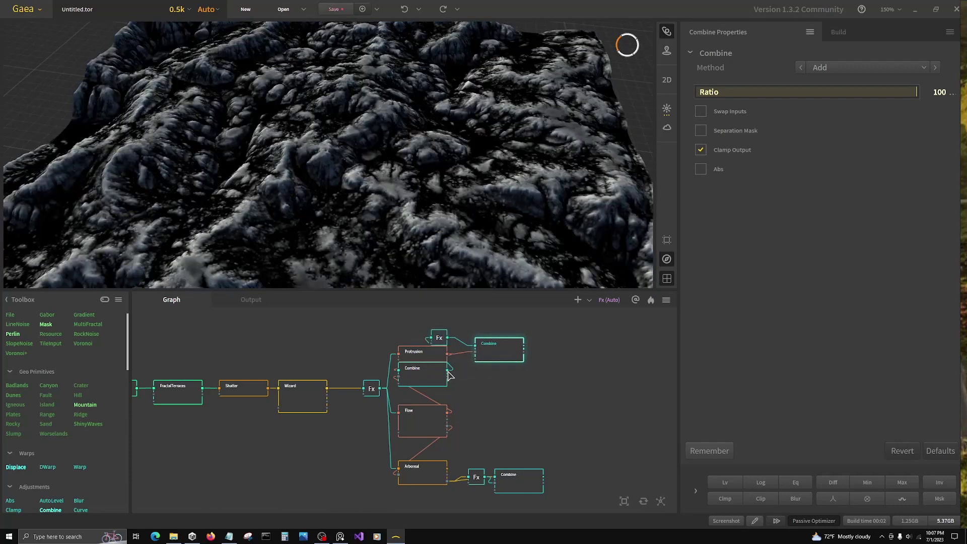
{"action": "left_click_drag", "start_coordinate": [447, 370], "coordinate": [490, 356]}
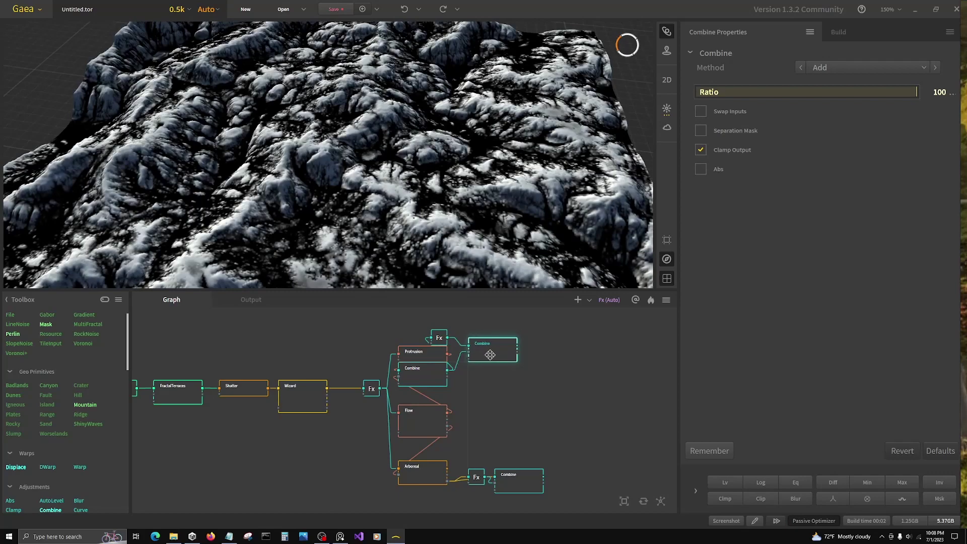
{"action": "mouse_move", "coordinate": [343, 218]}
{"action": "left_mouse_down"}
{"action": "mouse_move", "coordinate": [357, 223]}
{"action": "mouse_move", "coordinate": [312, 237]}
{"action": "mouse_move", "coordinate": [343, 234]}
{"action": "left_mouse_up"}
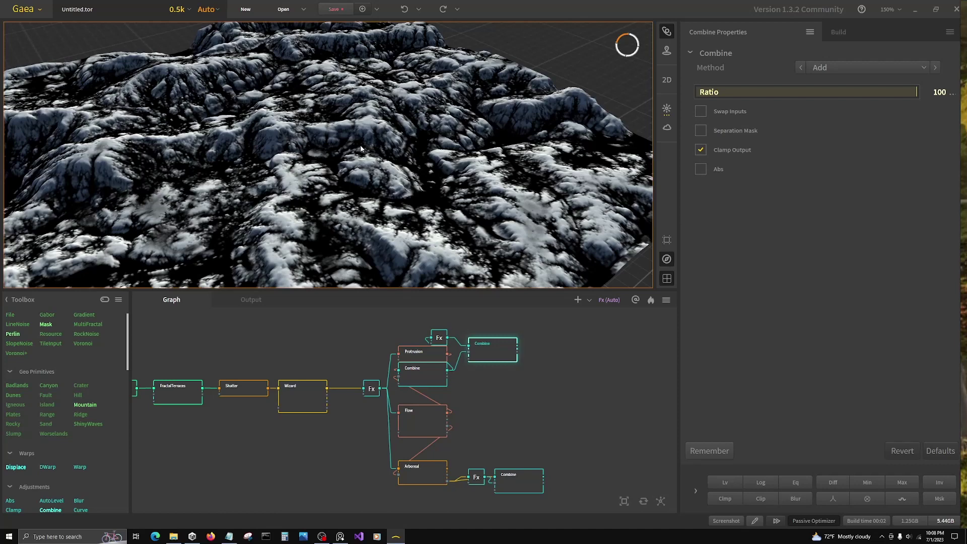
Set the Protrusion node's Shaper to 21% and check the result on the Add Combine node.
{"action": "left_click", "coordinate": [419, 359]}
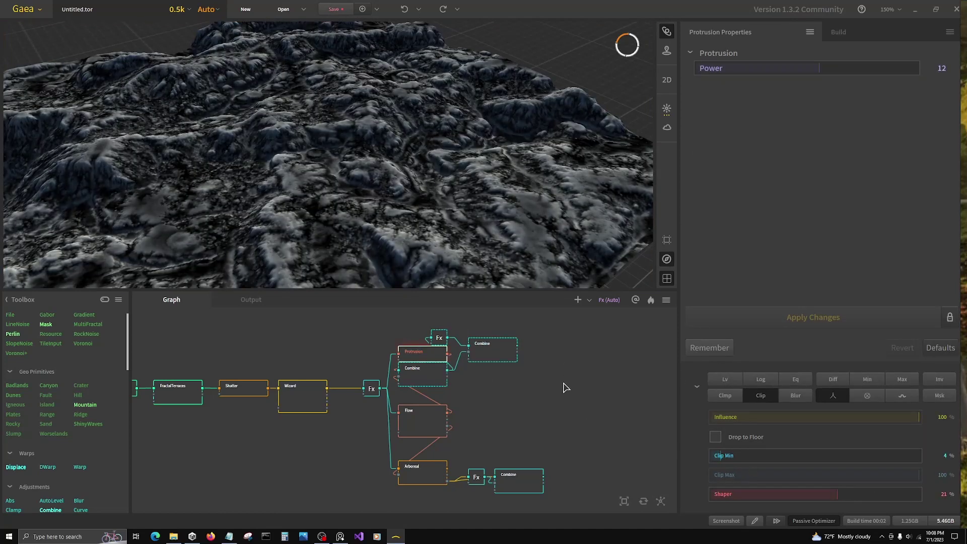
{"action": "left_click", "coordinate": [504, 358]}
{"action": "left_click_drag", "start_coordinate": [414, 217], "coordinate": [430, 235]}
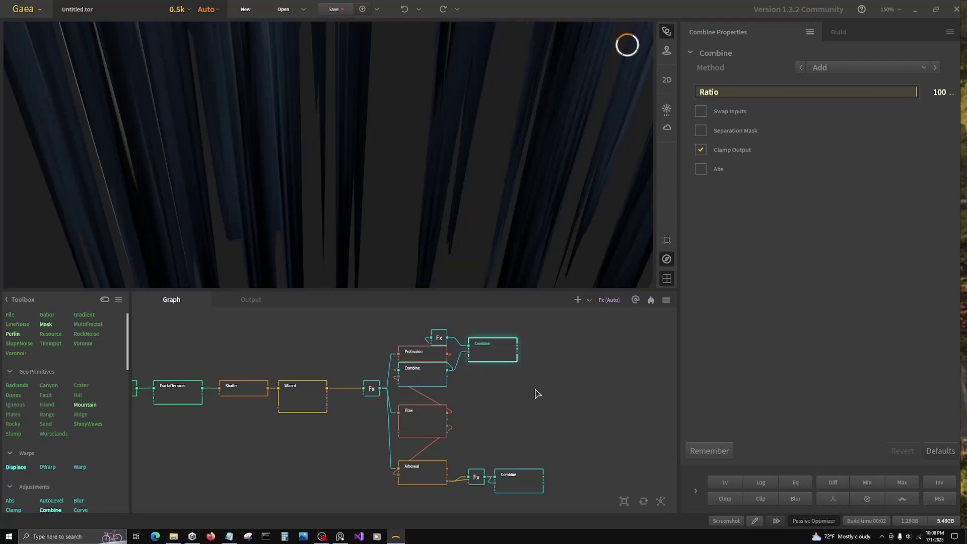
Add a Texture node fed by the Fx node that follows Wizard.
{"action": "left_click", "coordinate": [532, 391]}
{"action": "left_click_drag", "start_coordinate": [379, 388], "coordinate": [545, 397]}
{"action": "type", "text": "tex"}
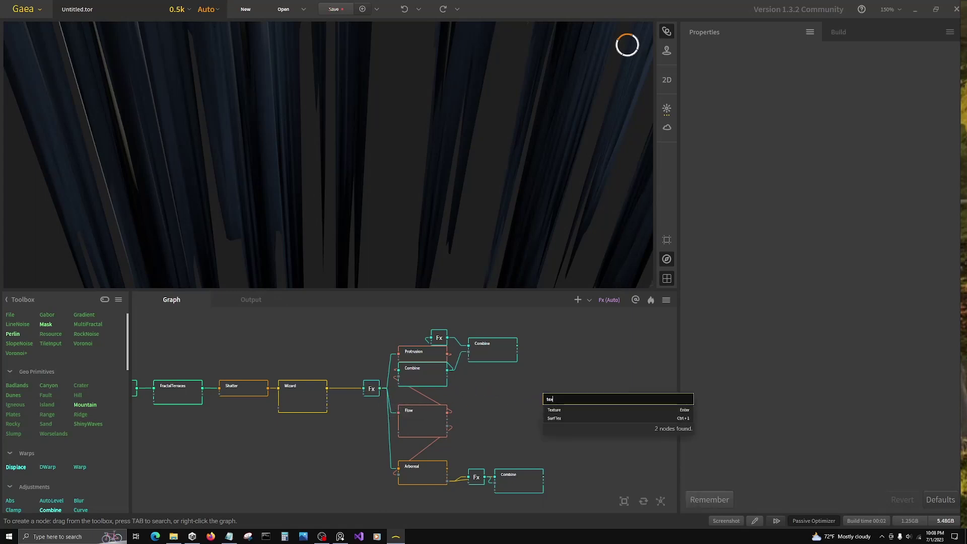
{"action": "left_click", "coordinate": [560, 411]}
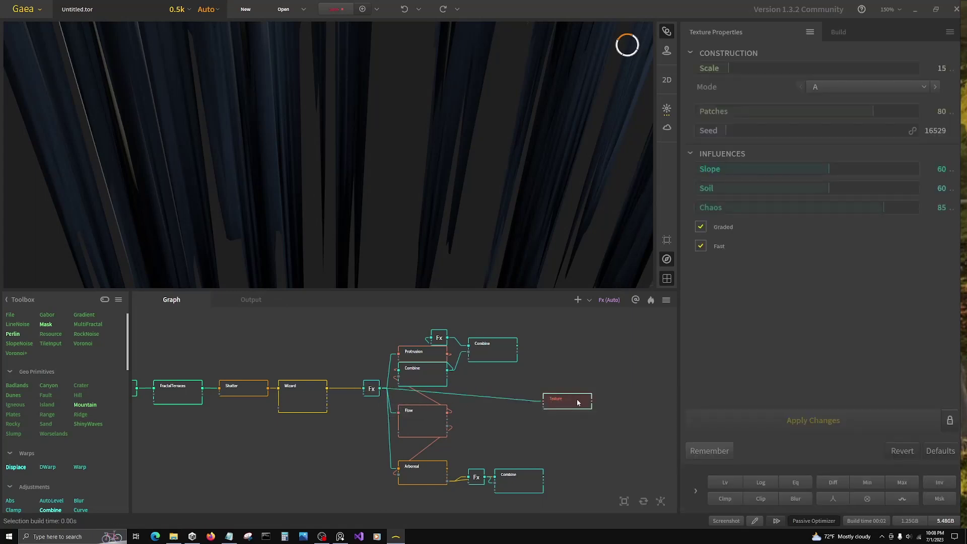
Move the Texture node closer to the mask nodes and add a SatMaps node to its output.
{"action": "left_click_drag", "start_coordinate": [569, 401], "coordinate": [583, 352]}
{"action": "type", "text": "sat"}
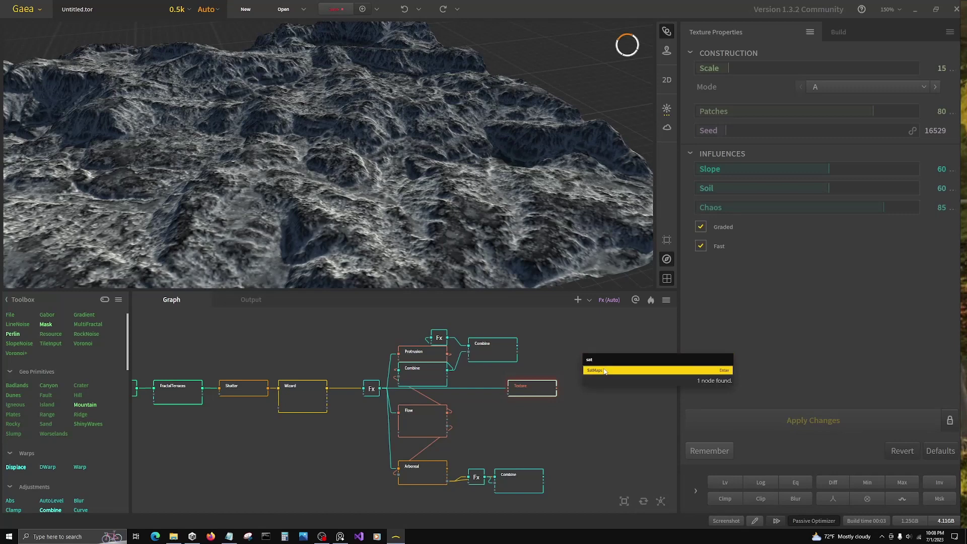
{"action": "left_click", "coordinate": [605, 371]}
{"action": "scroll", "coordinate": [431, 389], "scroll_direction": "down", "scroll_amount": 3}
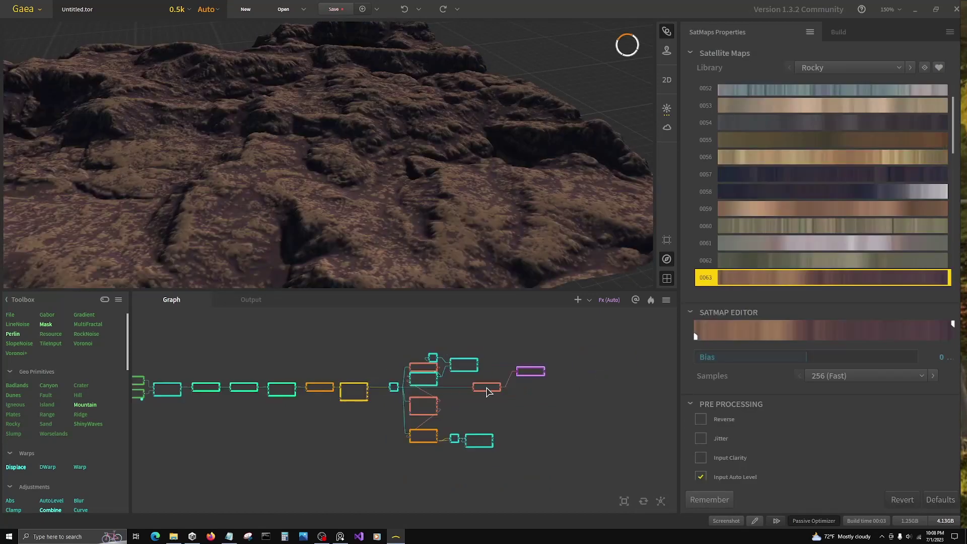
{"action": "scroll", "coordinate": [546, 382], "scroll_direction": "up", "scroll_amount": 3}
Duplicate the SatMaps node four times and stack the copies in a column beneath the original.
{"action": "key", "text": "ctrl+c"}
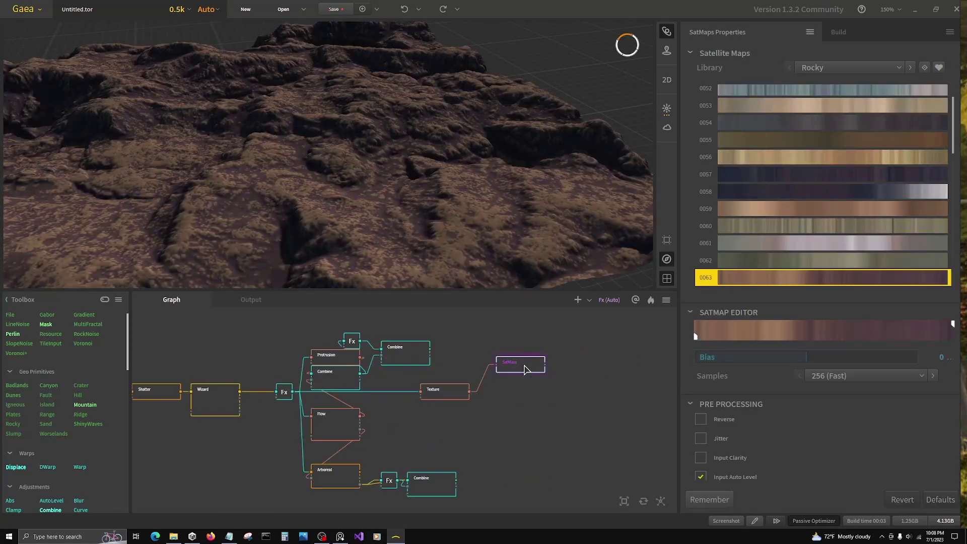
{"action": "key", "text": "ctrl+v"}
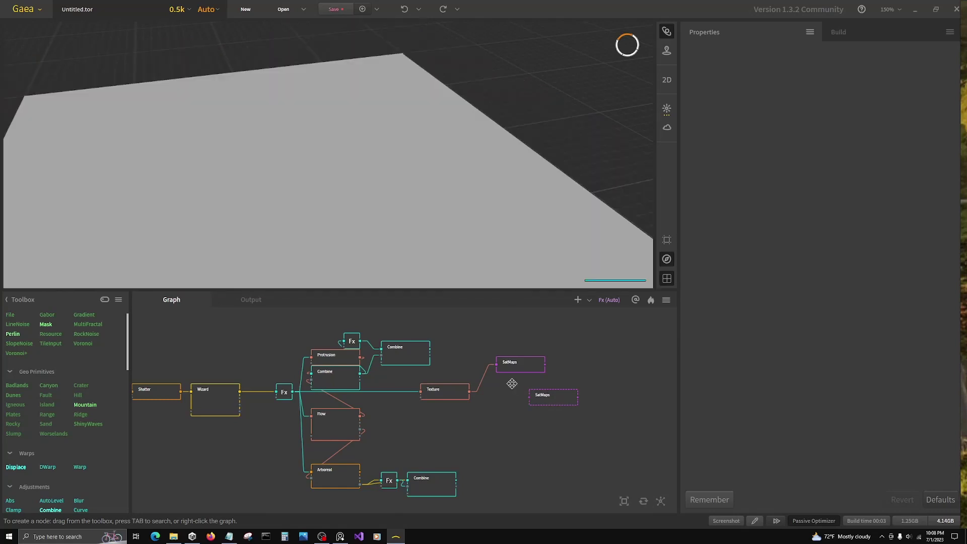
{"action": "left_click", "coordinate": [514, 387]}
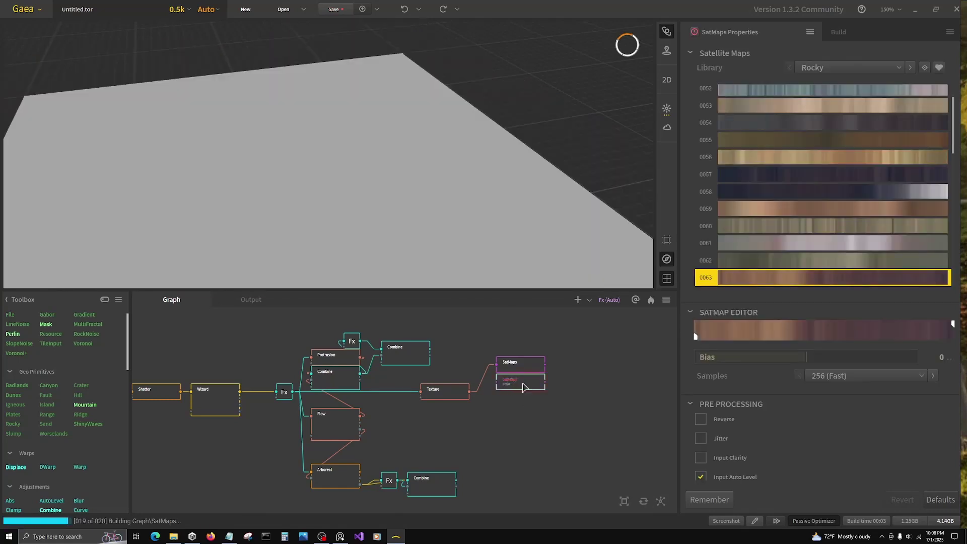
{"action": "key", "text": "ctrl+d"}
{"action": "left_click", "coordinate": [519, 399]}
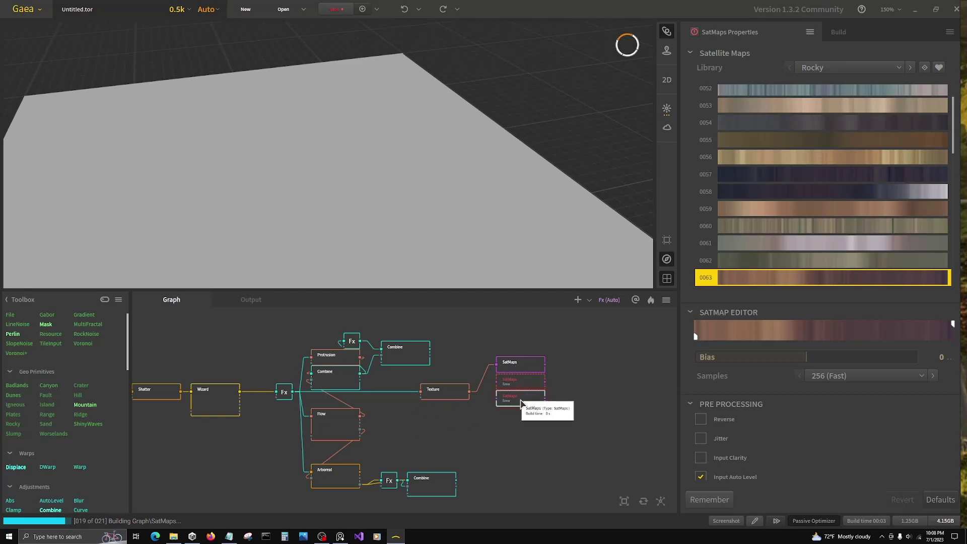
{"action": "key", "text": "ctrl+d"}
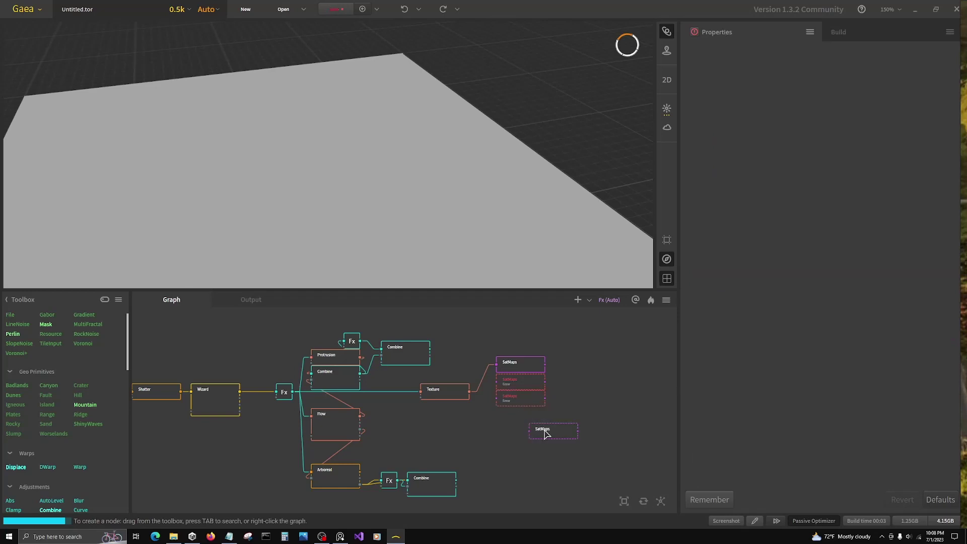
{"action": "left_click_drag", "start_coordinate": [543, 430], "coordinate": [509, 416]}
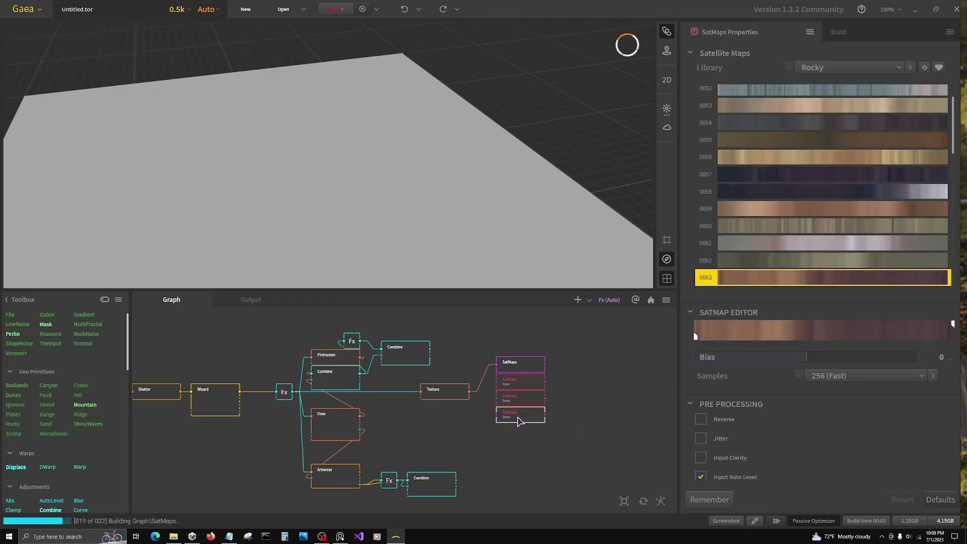
{"action": "key", "text": "ctrl+d"}
{"action": "left_click_drag", "start_coordinate": [550, 456], "coordinate": [525, 435]}
Assign Rocky satellite map 0544 to the topmost SatMaps node.
{"action": "left_click", "coordinate": [524, 370]}
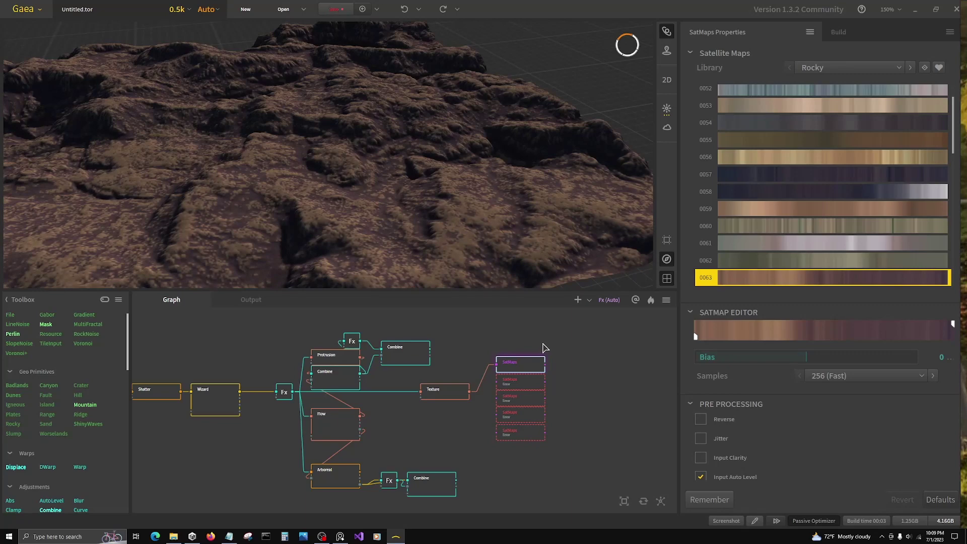
{"action": "scroll", "coordinate": [733, 274], "scroll_direction": "down", "scroll_amount": 4}
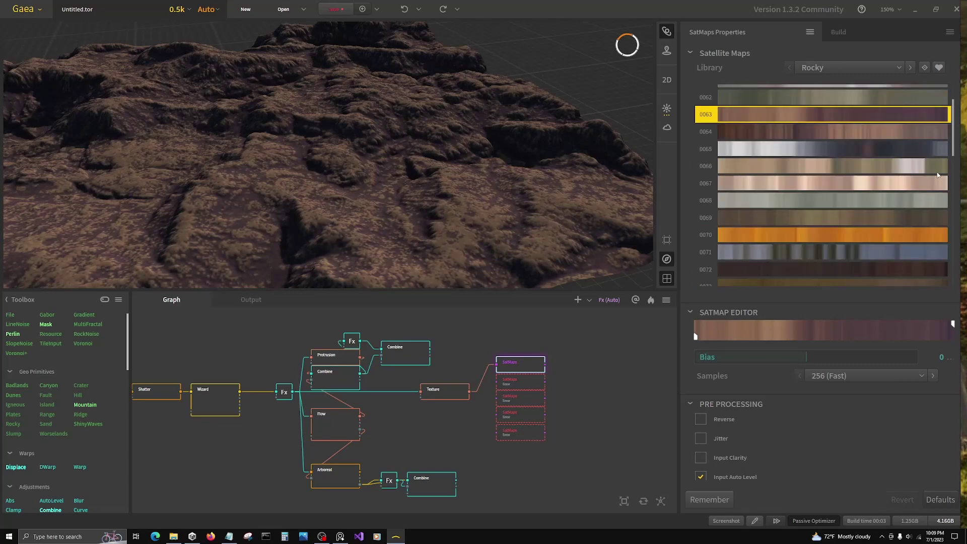
{"action": "left_click_drag", "start_coordinate": [953, 138], "coordinate": [948, 262]}
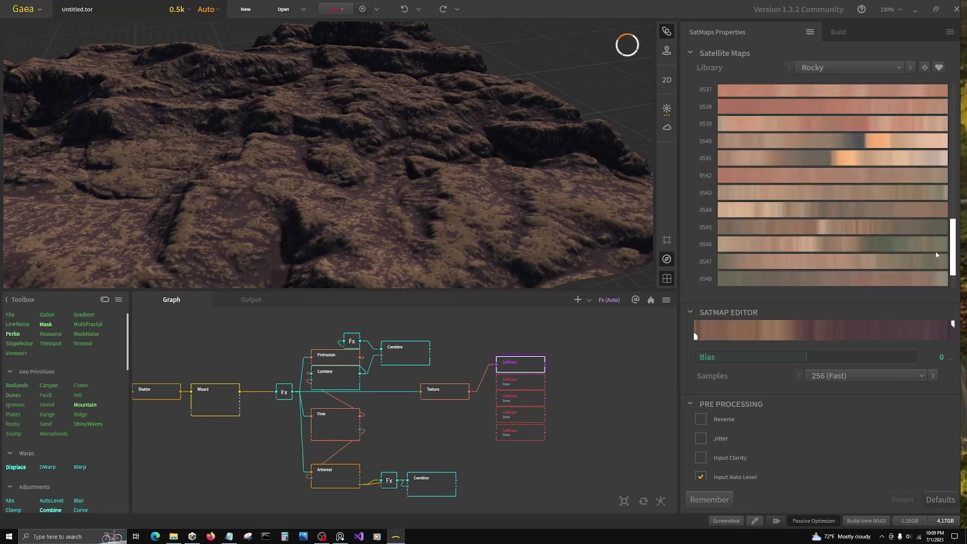
{"action": "left_click", "coordinate": [832, 209]}
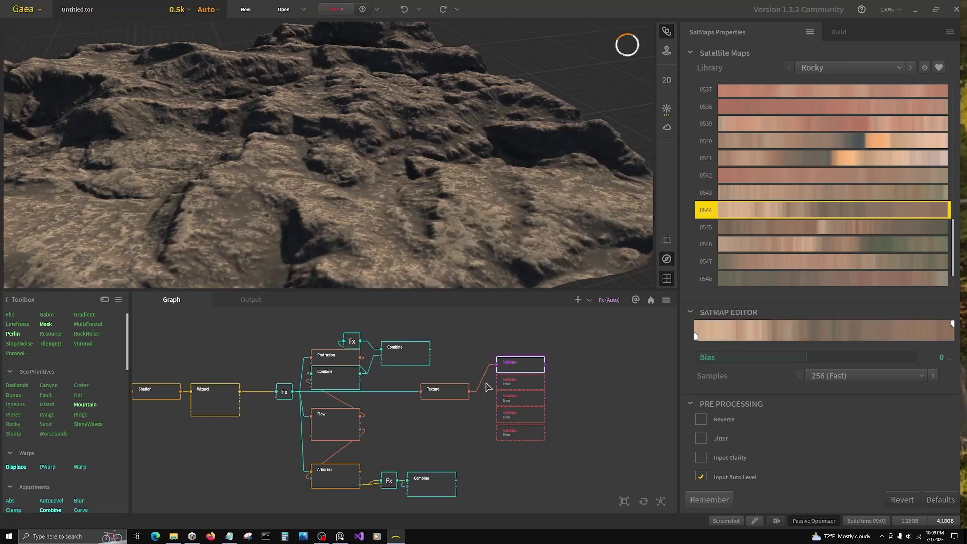
Connect the Texture node's output to the four duplicated SatMaps nodes.
{"action": "left_click", "coordinate": [515, 384]}
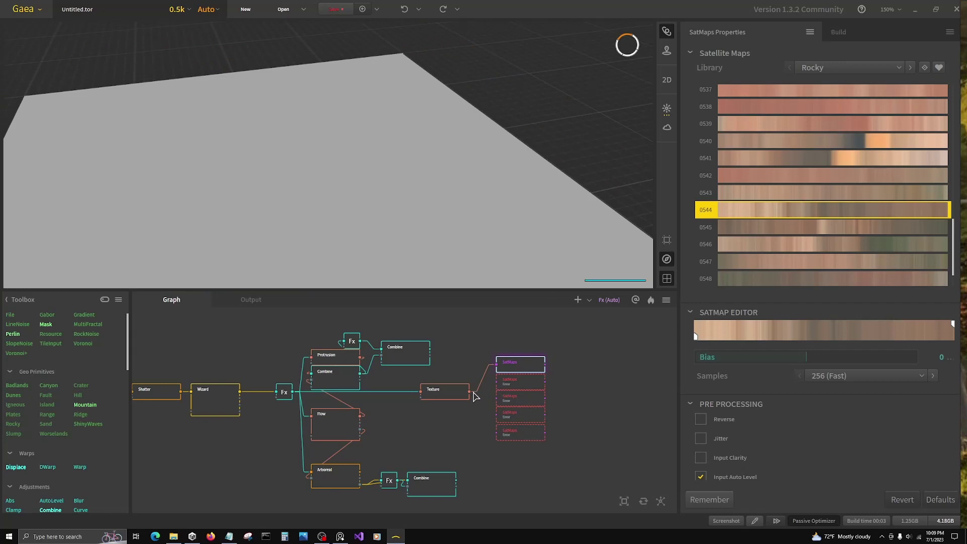
{"action": "left_click_drag", "start_coordinate": [469, 398], "coordinate": [497, 432]}
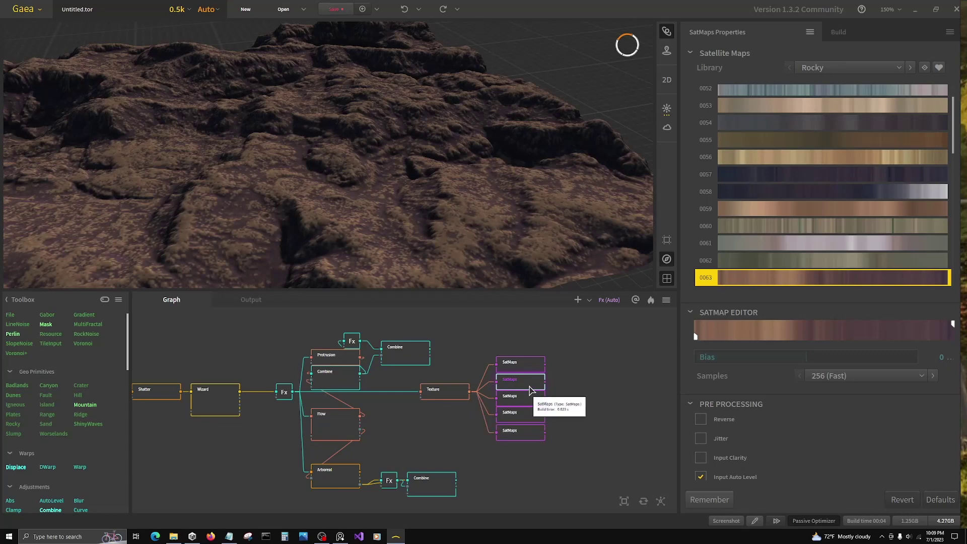
Give the second SatMaps node map 0258 from the Green library with Bias at -55, and inspect the coloured terrain.
{"action": "left_click", "coordinate": [833, 67]}
{"action": "left_click", "coordinate": [826, 119]}
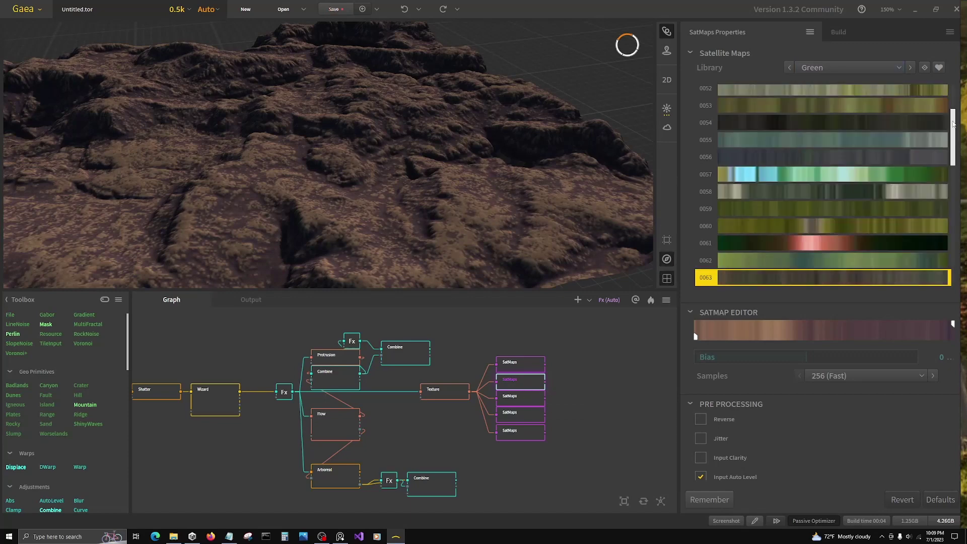
{"action": "left_click_drag", "start_coordinate": [954, 103], "coordinate": [951, 217]}
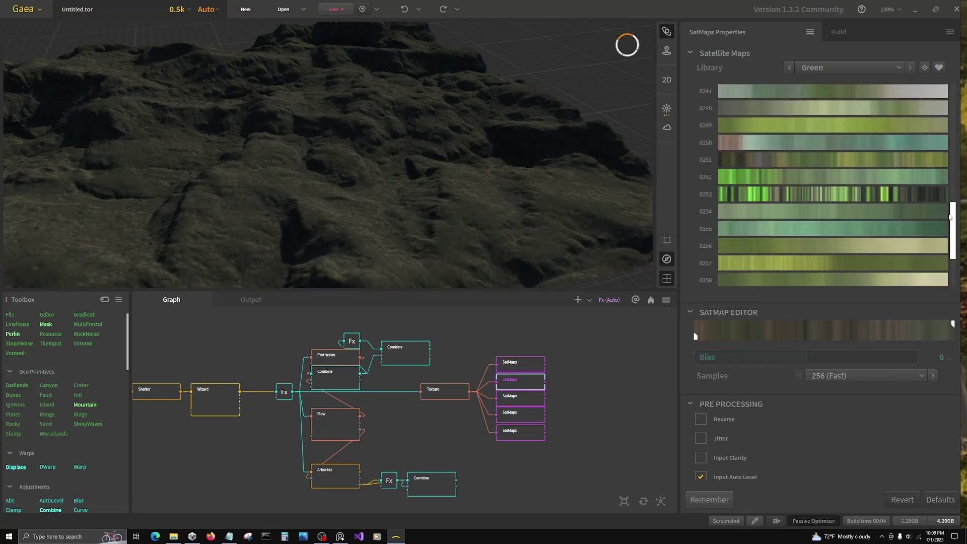
{"action": "left_click", "coordinate": [756, 275]}
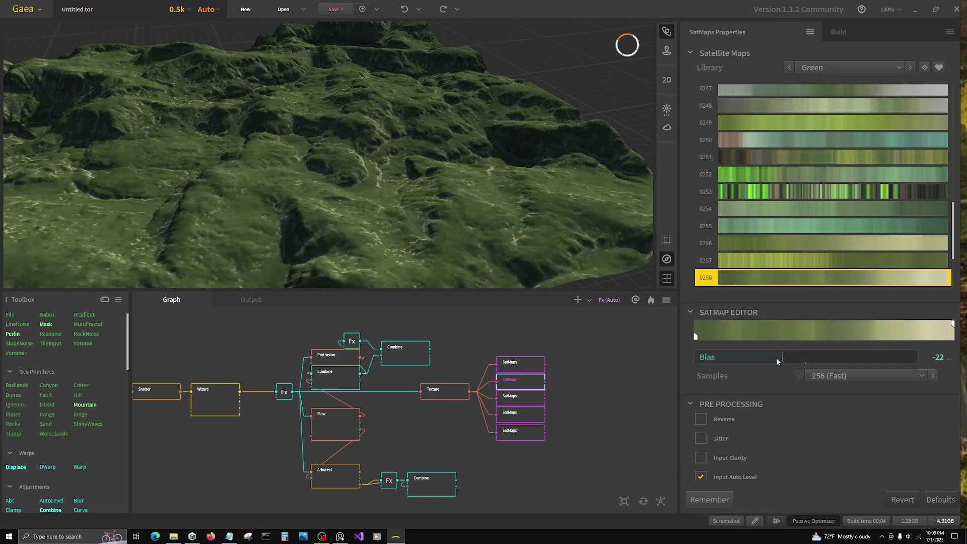
{"action": "left_click_drag", "start_coordinate": [771, 358], "coordinate": [752, 358]}
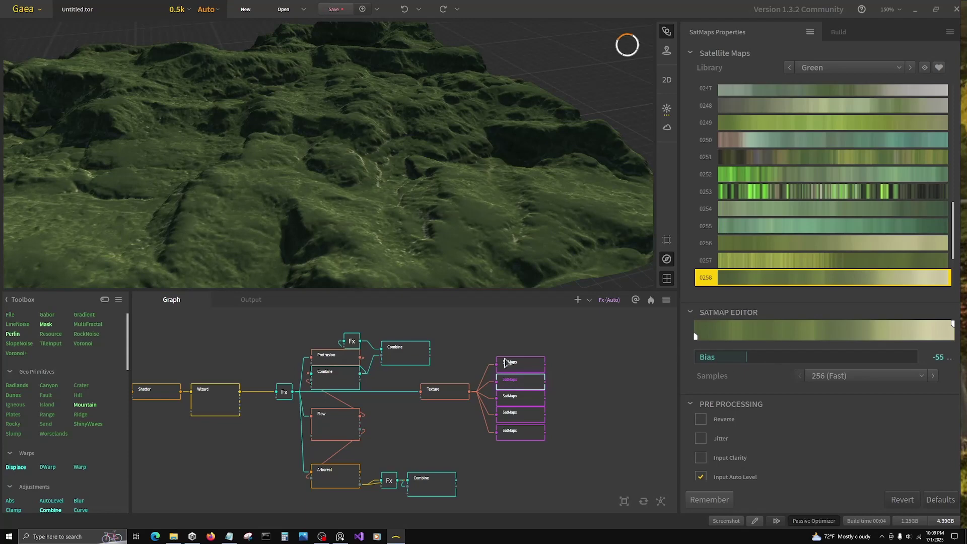
{"action": "left_click_drag", "start_coordinate": [439, 234], "coordinate": [348, 105]}
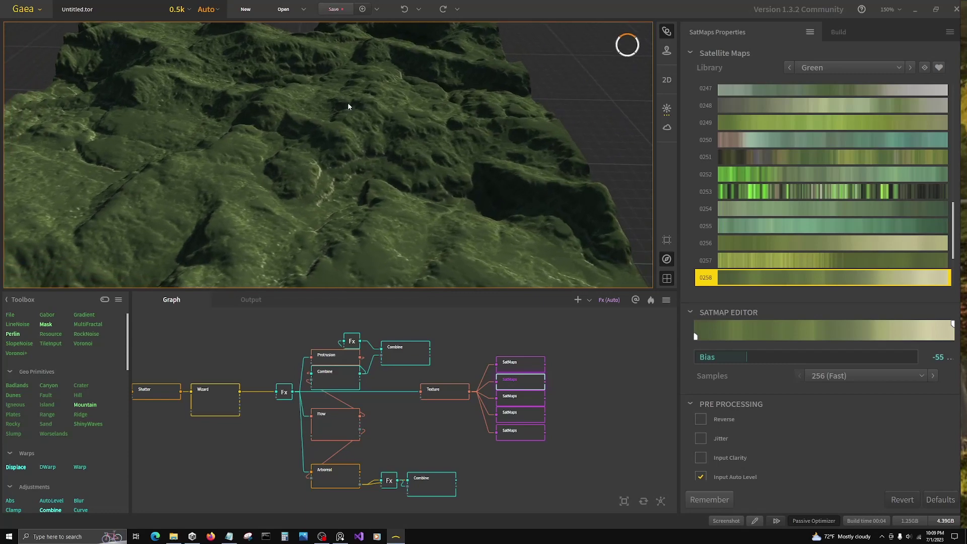
Blend the top two SatMaps nodes in a new Combine with Ratio 100, masked by the Combine node beside Protrusion.
{"action": "left_click", "coordinate": [513, 367]}
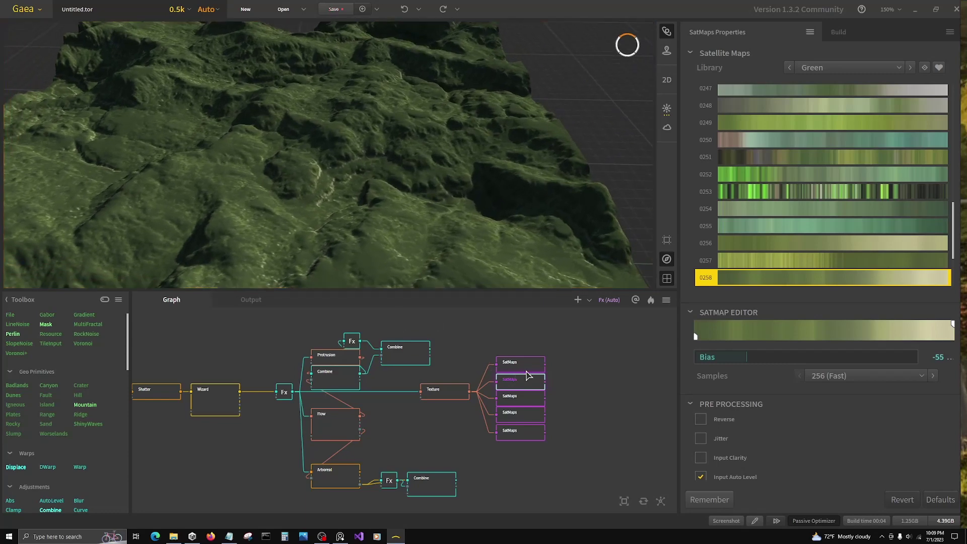
{"action": "left_click", "coordinate": [522, 386]}
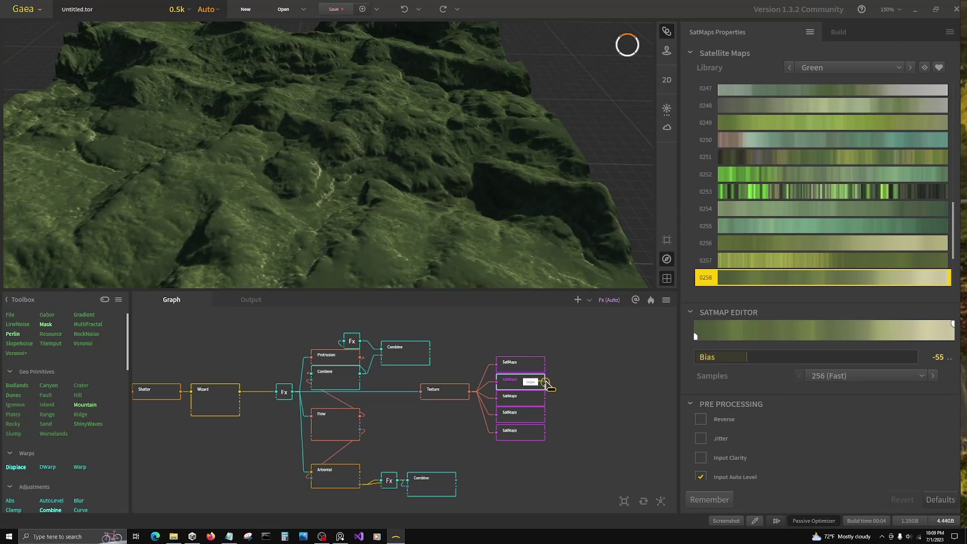
{"action": "mouse_move", "coordinate": [546, 381]}
{"action": "left_mouse_down"}
{"action": "mouse_move", "coordinate": [564, 386]}
{"action": "mouse_move", "coordinate": [545, 365]}
{"action": "left_mouse_up"}
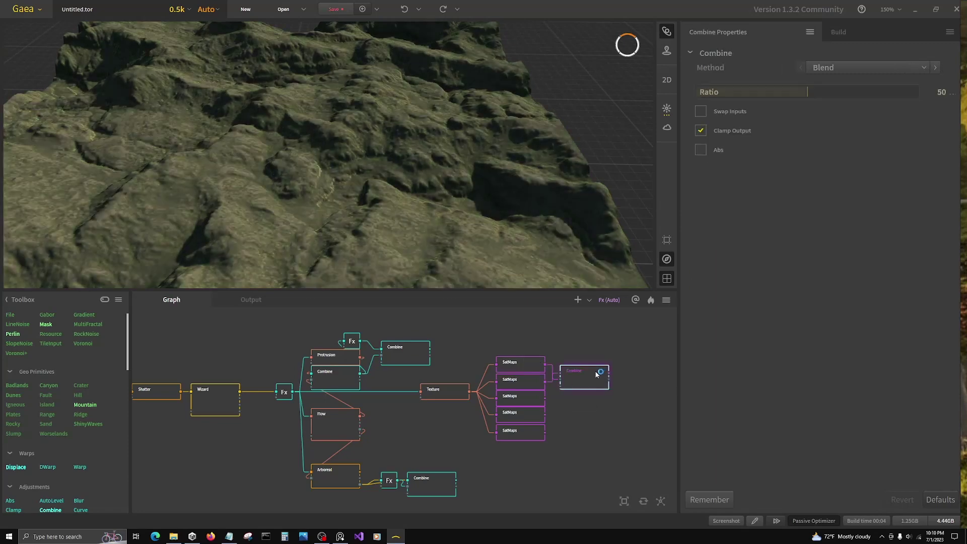
{"action": "left_click", "coordinate": [916, 93]}
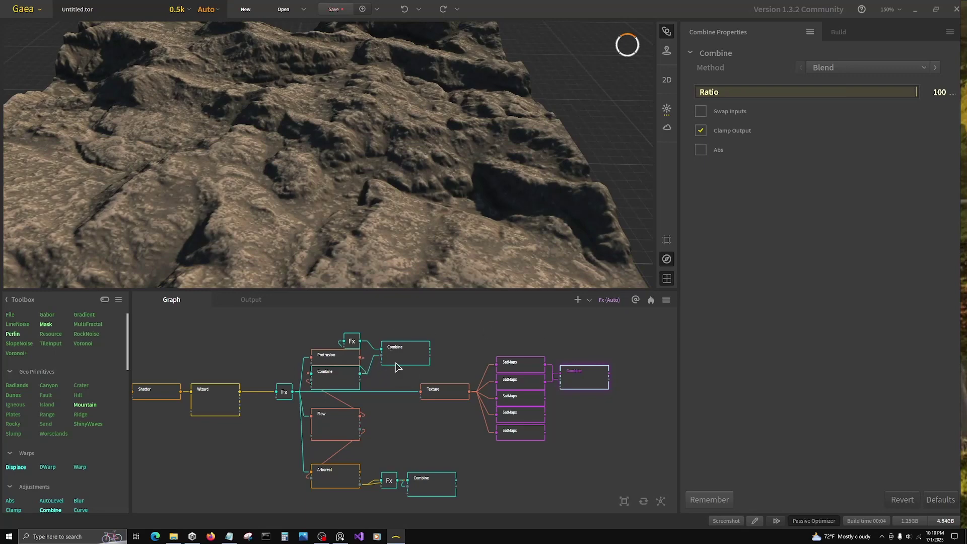
{"action": "left_click_drag", "start_coordinate": [430, 348], "coordinate": [561, 387]}
{"action": "left_click_drag", "start_coordinate": [380, 250], "coordinate": [423, 274]}
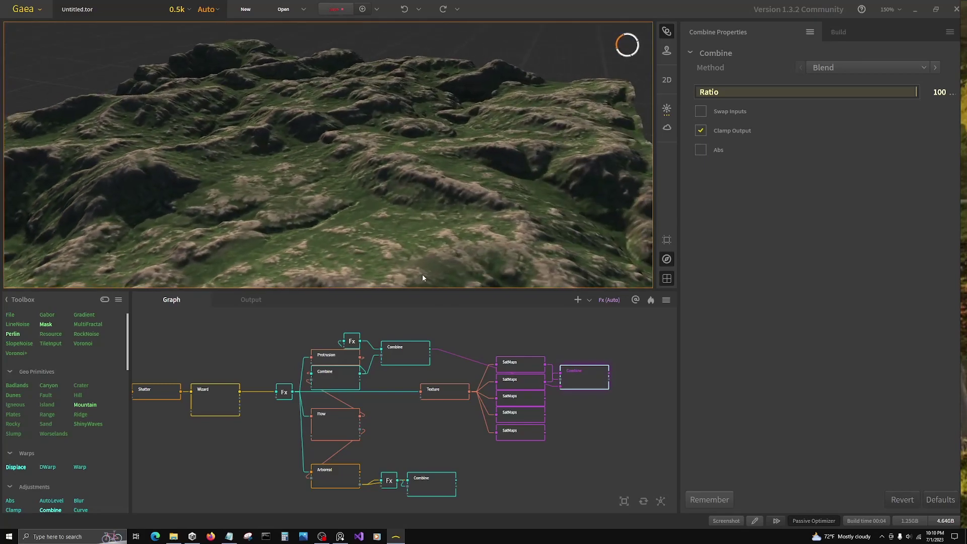
Give the third SatMaps node map 0075 from the Green library and blend it with the second SatMaps node in a new Combine.
{"action": "left_click", "coordinate": [526, 396]}
{"action": "left_click", "coordinate": [509, 429]}
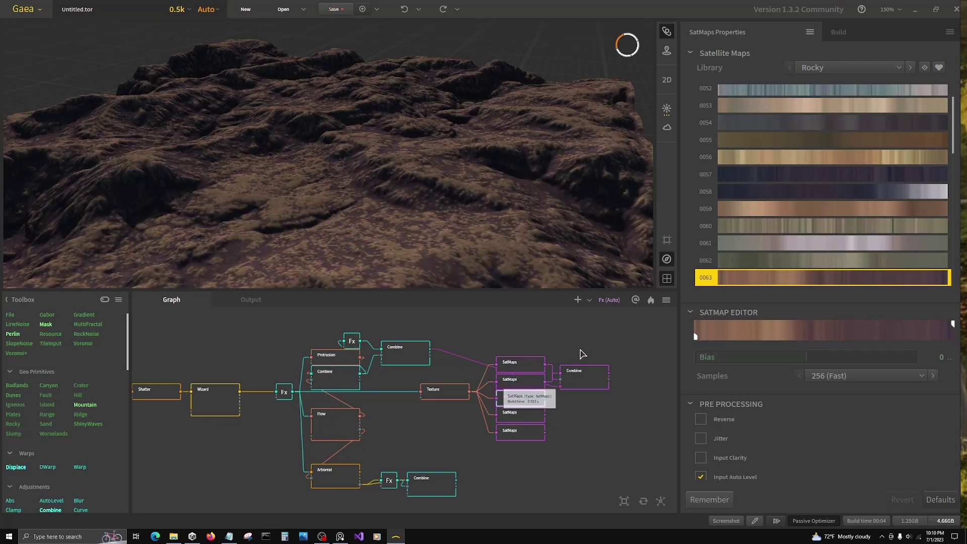
{"action": "left_click", "coordinate": [811, 68]}
{"action": "left_click", "coordinate": [827, 118]}
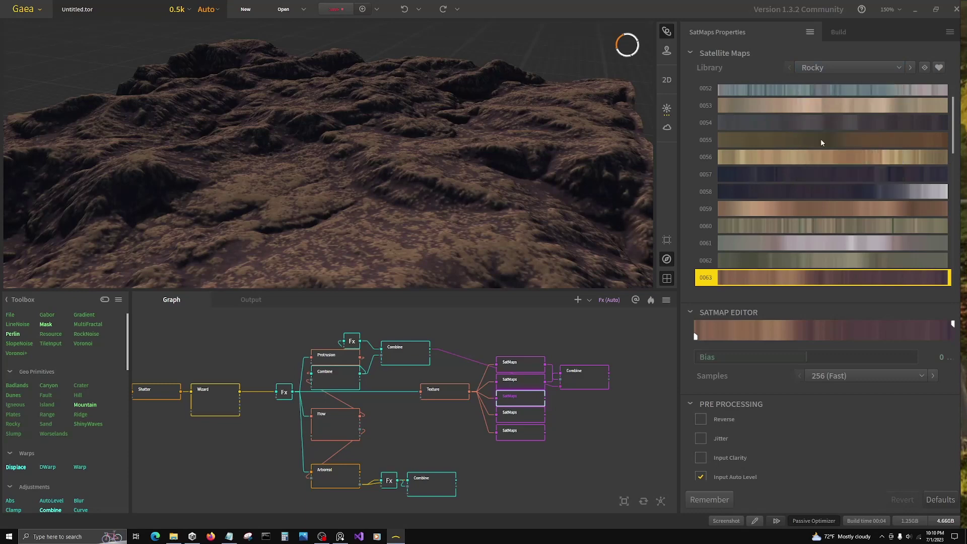
{"action": "scroll", "coordinate": [778, 207], "scroll_direction": "down", "scroll_amount": 5}
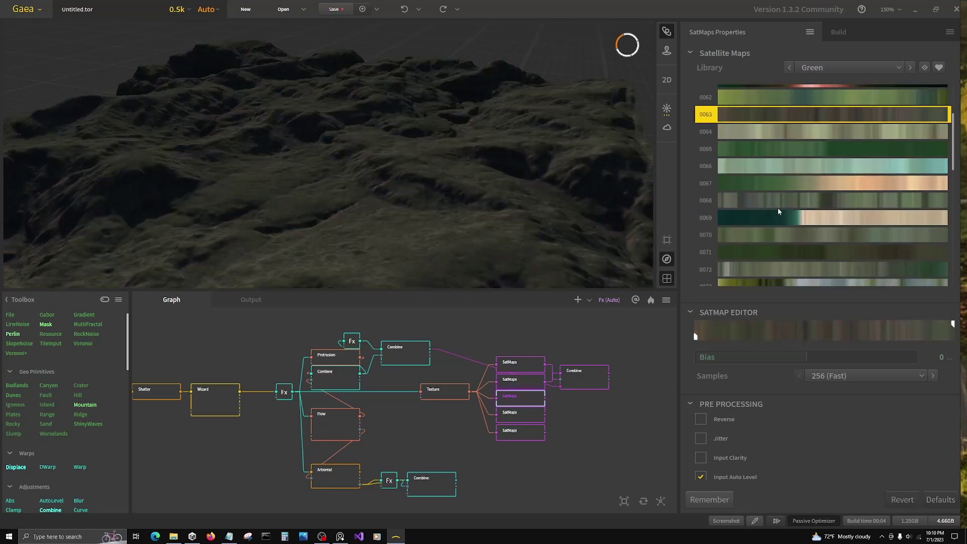
{"action": "left_click", "coordinate": [754, 217]}
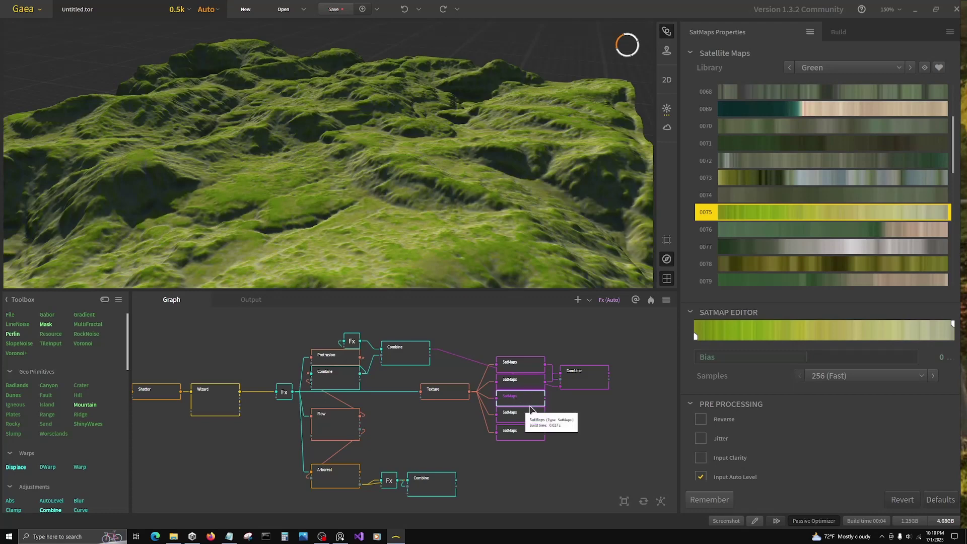
{"action": "left_click_drag", "start_coordinate": [548, 394], "coordinate": [585, 410]}
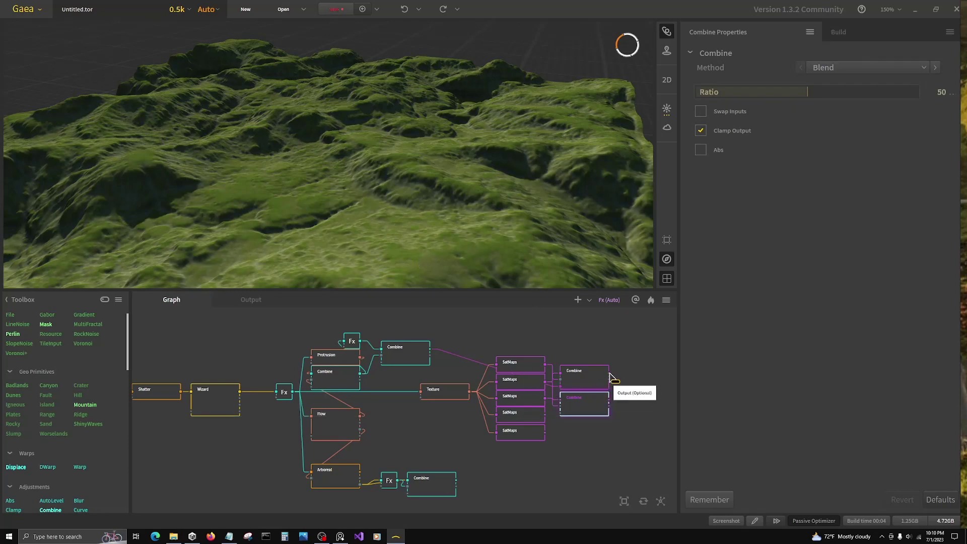
{"action": "left_click_drag", "start_coordinate": [612, 378], "coordinate": [611, 401]}
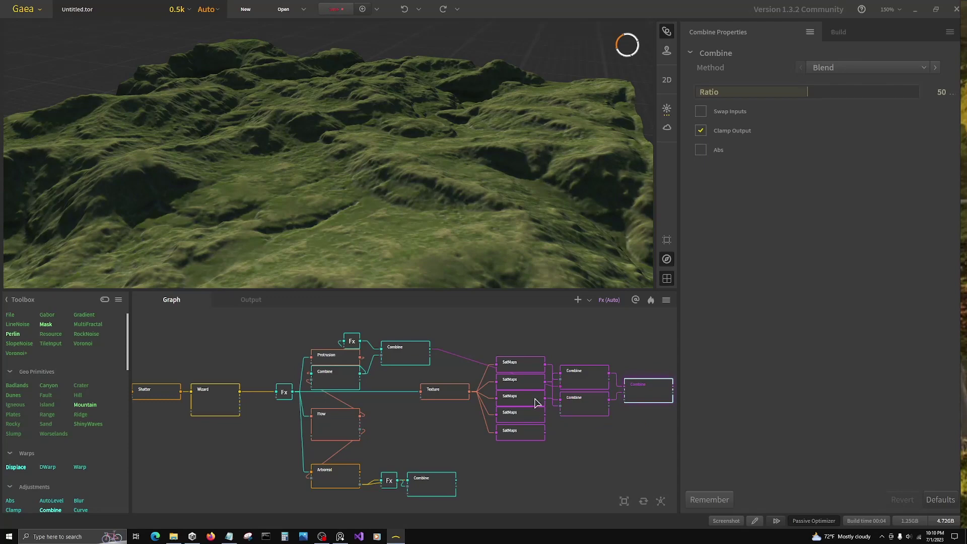
{"action": "left_click", "coordinate": [529, 385]}
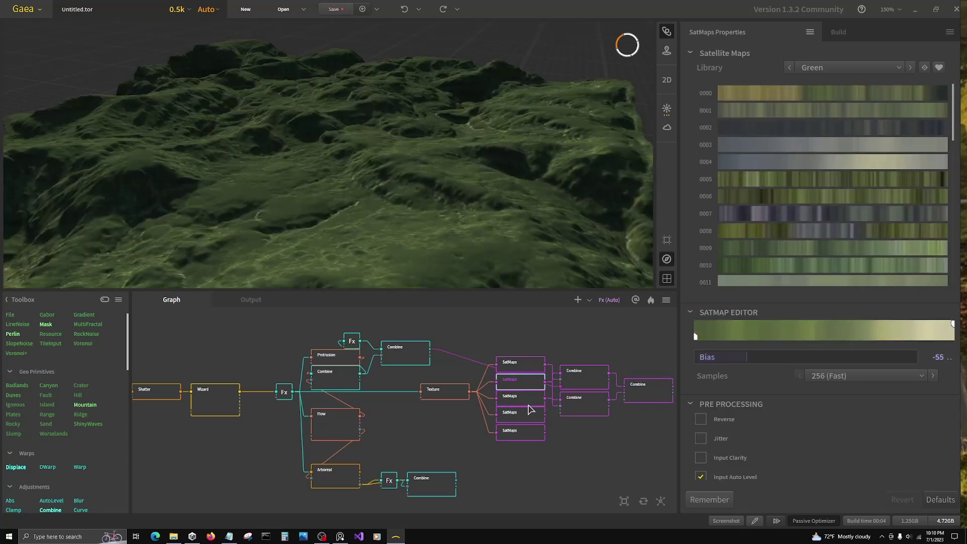
{"action": "left_click", "coordinate": [579, 403]}
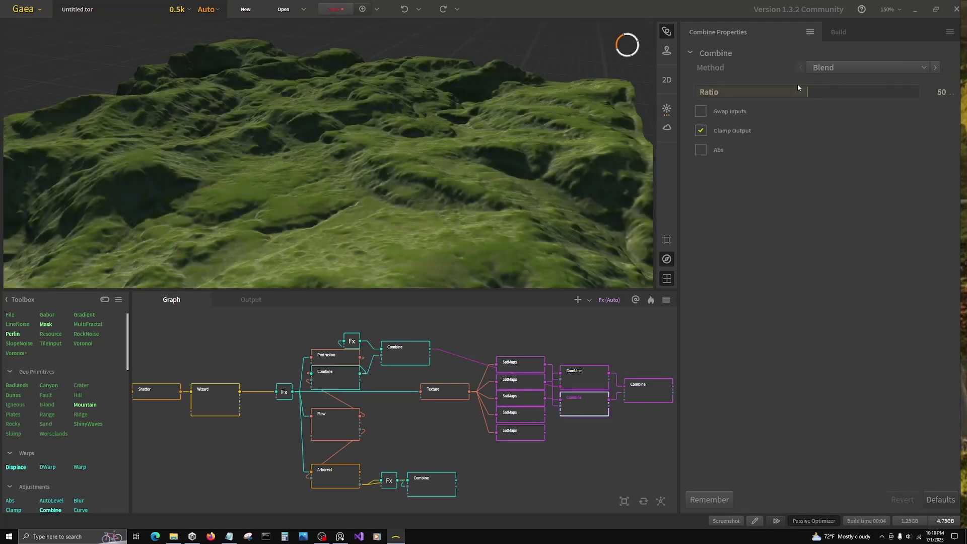
{"action": "left_click", "coordinate": [658, 392]}
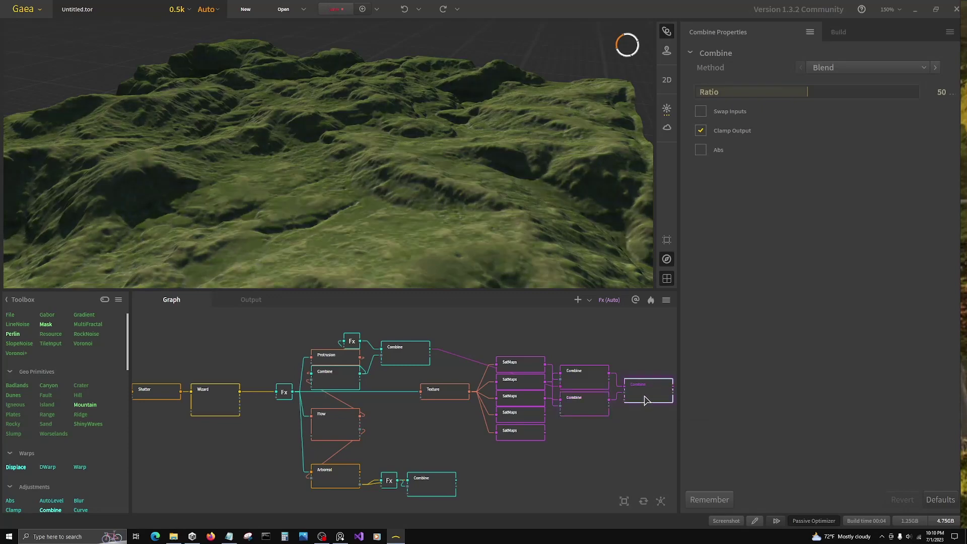
{"action": "left_click_drag", "start_coordinate": [630, 367], "coordinate": [663, 408]}
{"action": "key", "text": "Delete"}
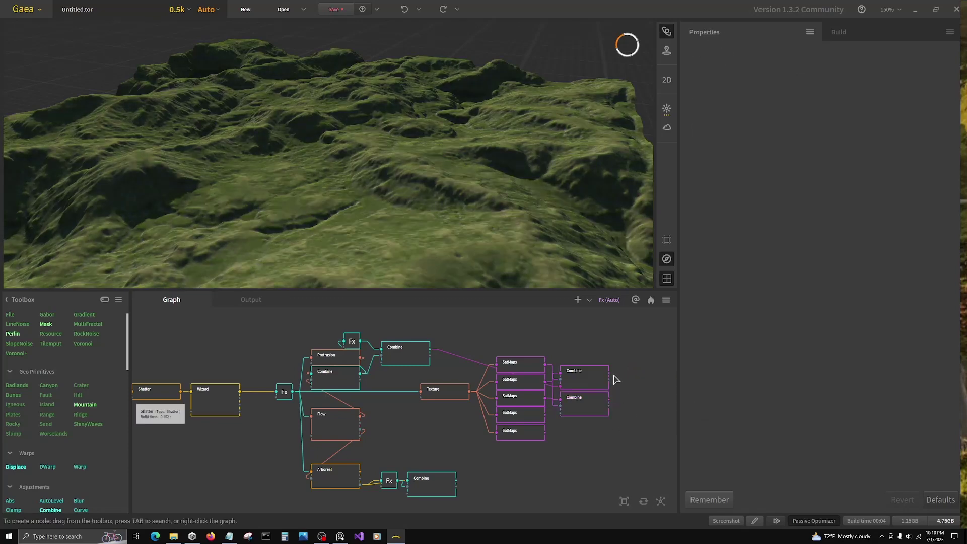
Blend the two SatMaps Combine nodes in a final Combine with Ratio 100, masked by the Flow node's output.
{"action": "left_click", "coordinate": [598, 381]}
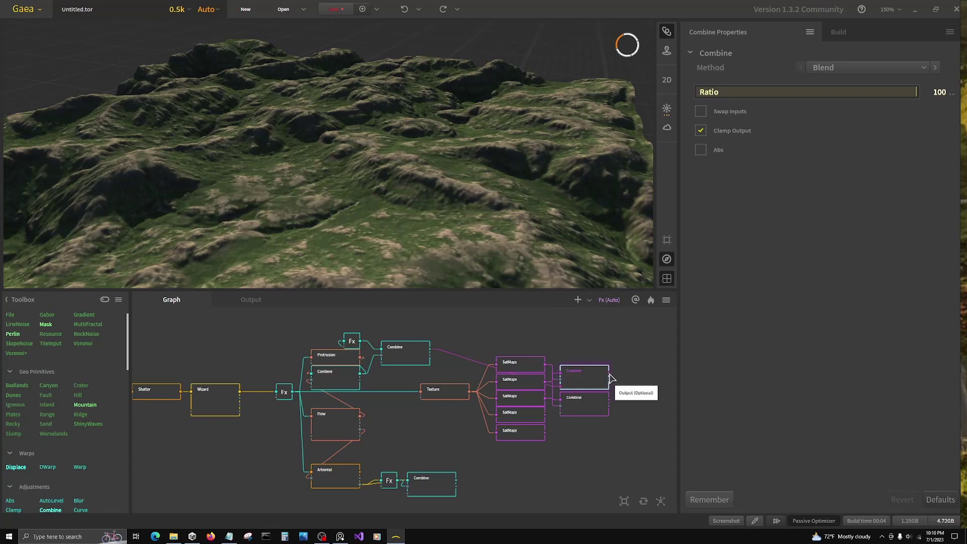
{"action": "left_click_drag", "start_coordinate": [609, 378], "coordinate": [609, 400]}
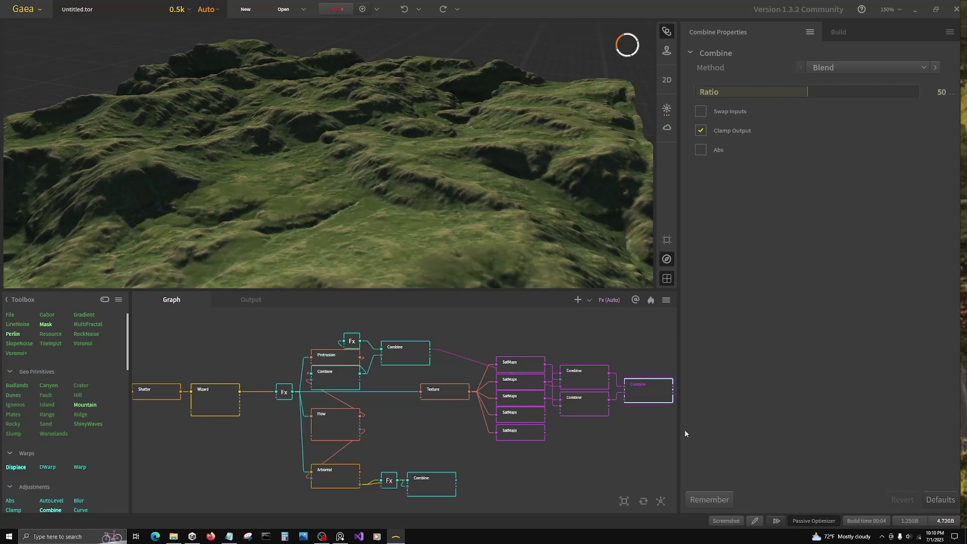
{"action": "left_click", "coordinate": [918, 93]}
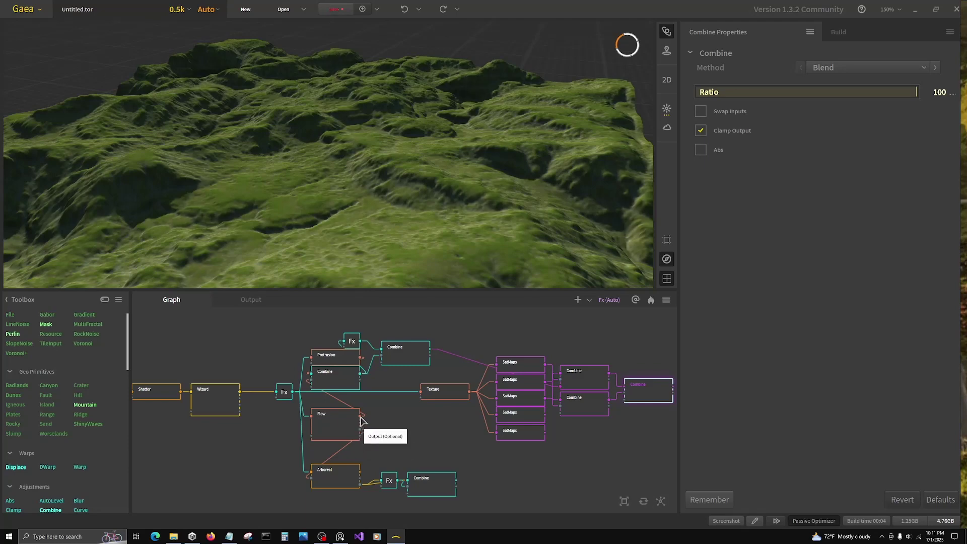
{"action": "left_click_drag", "start_coordinate": [366, 430], "coordinate": [580, 405]}
{"action": "left_click_drag", "start_coordinate": [400, 218], "coordinate": [415, 241]}
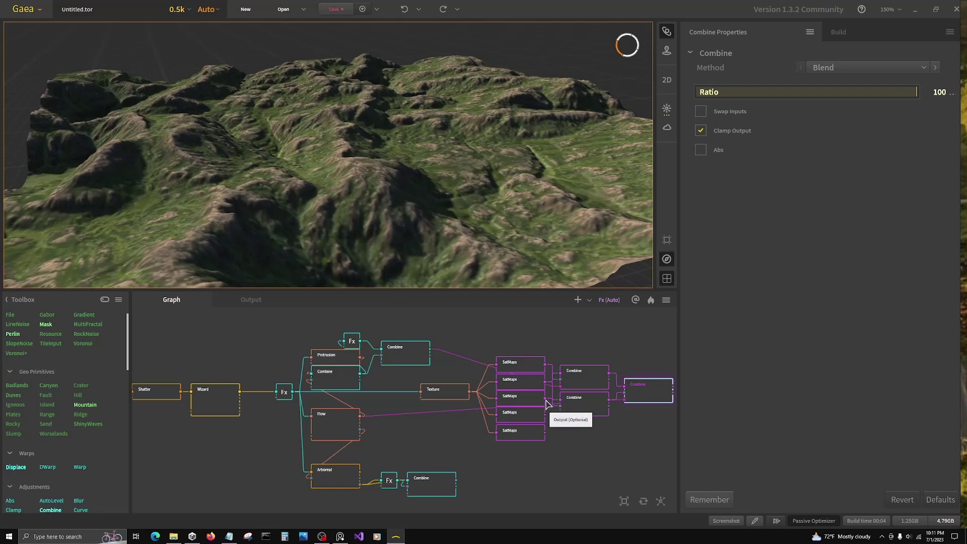
Try feeding the third SatMaps node directly into the final Combine in place of the lower colour Combine.
{"action": "left_click_drag", "start_coordinate": [546, 399], "coordinate": [624, 393]}
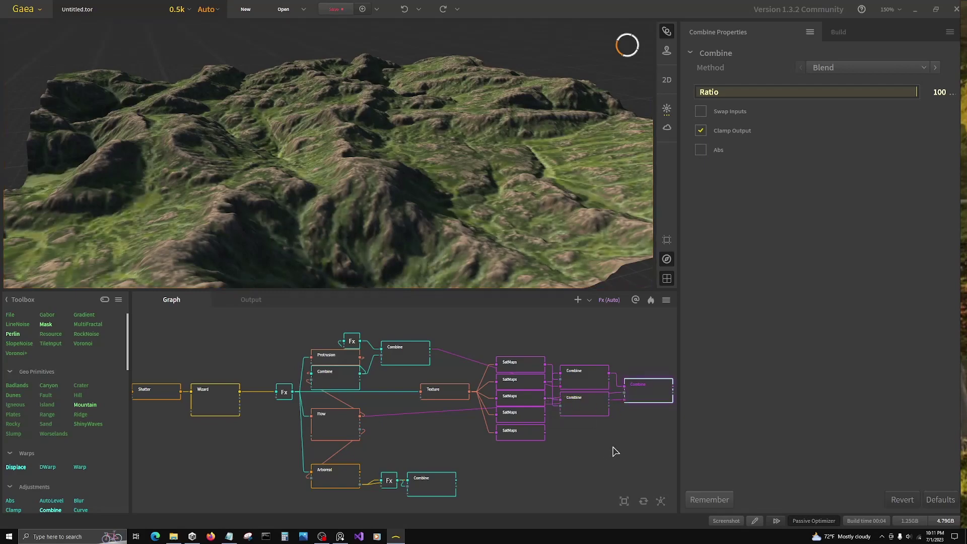
{"action": "mouse_move", "coordinate": [443, 277]}
{"action": "left_mouse_down"}
{"action": "mouse_move", "coordinate": [508, 278]}
{"action": "mouse_move", "coordinate": [449, 284]}
{"action": "left_mouse_up"}
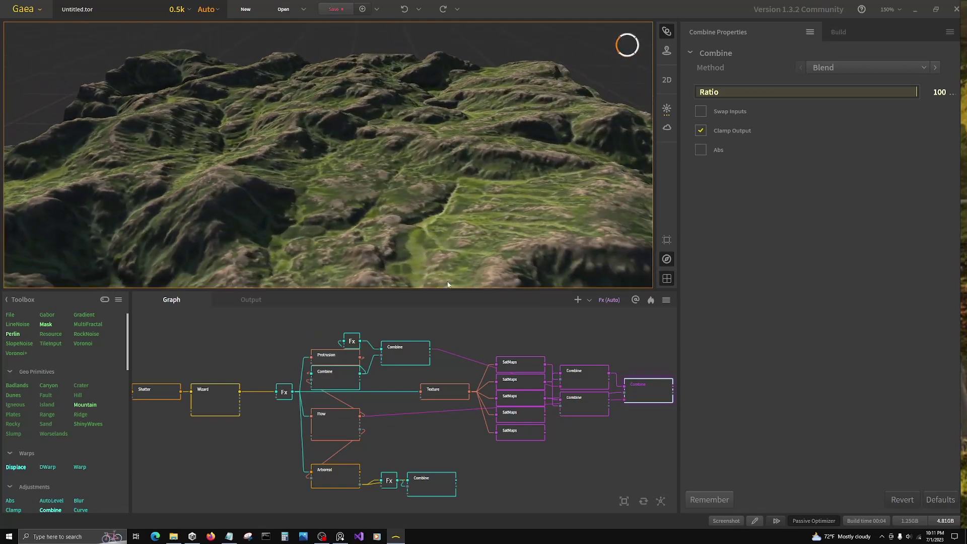
{"action": "mouse_move", "coordinate": [609, 400]}
{"action": "left_mouse_down"}
{"action": "mouse_move", "coordinate": [637, 392]}
{"action": "mouse_move", "coordinate": [624, 399]}
{"action": "left_mouse_up"}
{"action": "left_click_drag", "start_coordinate": [404, 223], "coordinate": [418, 230]}
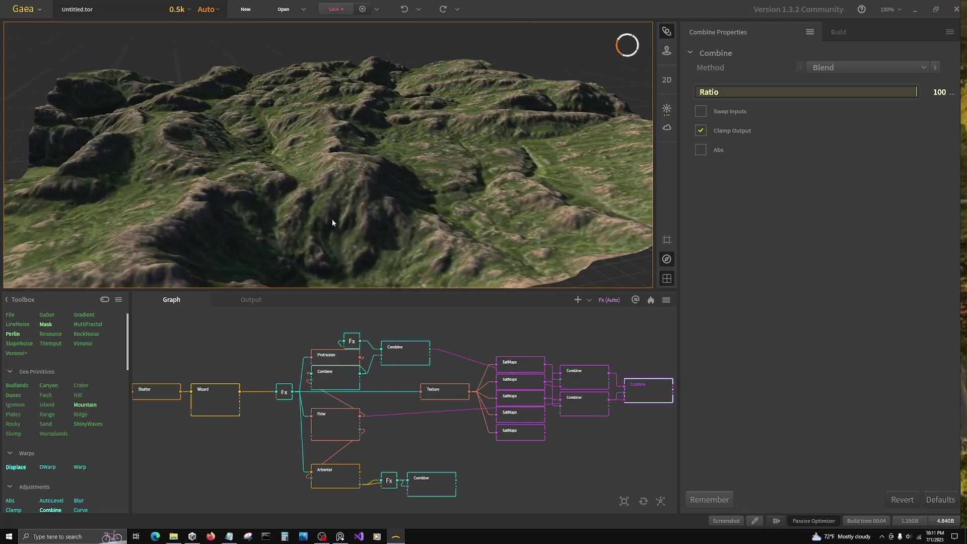
Compare the blended terrain colours with the Scottish Highlands reference photo.
{"action": "left_click_drag", "start_coordinate": [332, 219], "coordinate": [371, 201]}
{"action": "scroll", "coordinate": [351, 218], "scroll_direction": "up", "scroll_amount": 5}
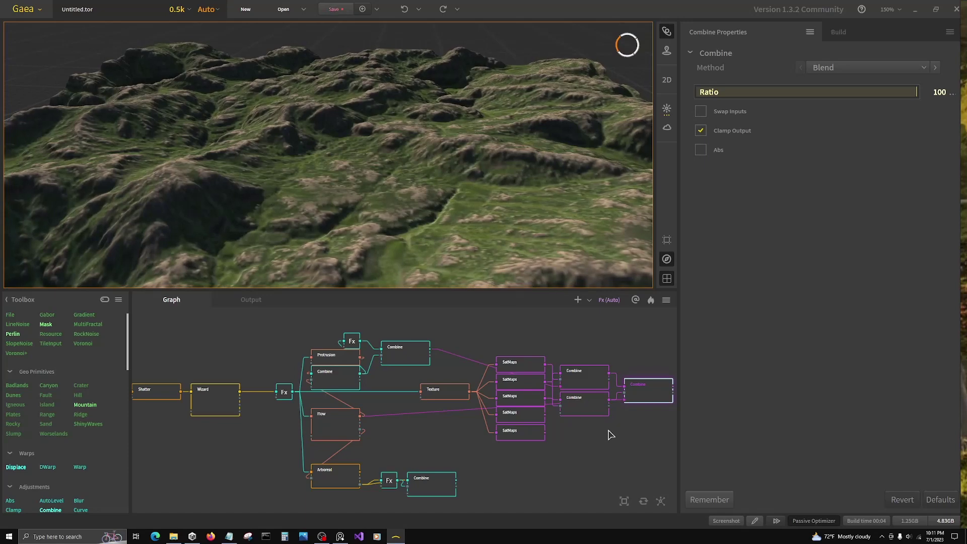
{"action": "scroll", "coordinate": [453, 439], "scroll_direction": "down", "scroll_amount": 2}
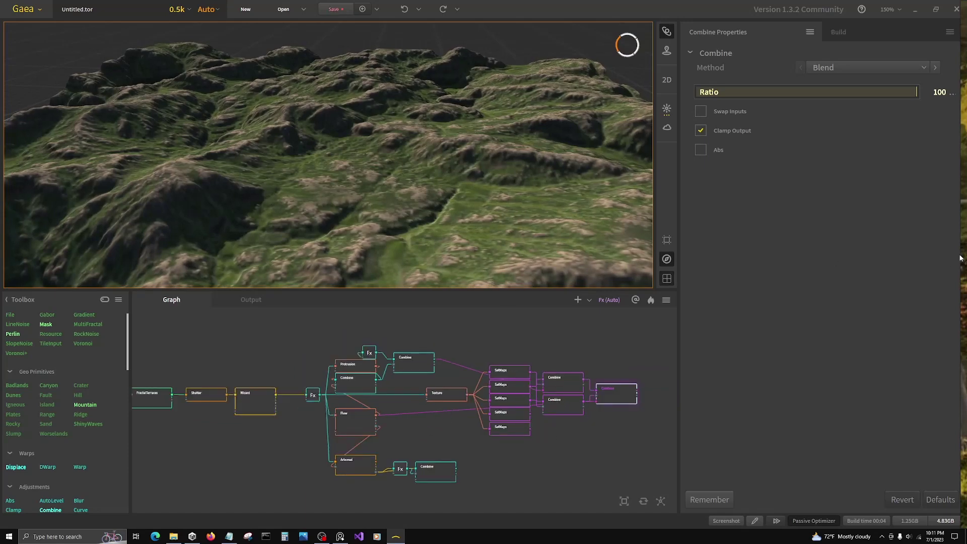
{"action": "left_click_drag", "start_coordinate": [961, 258], "coordinate": [237, 256]}
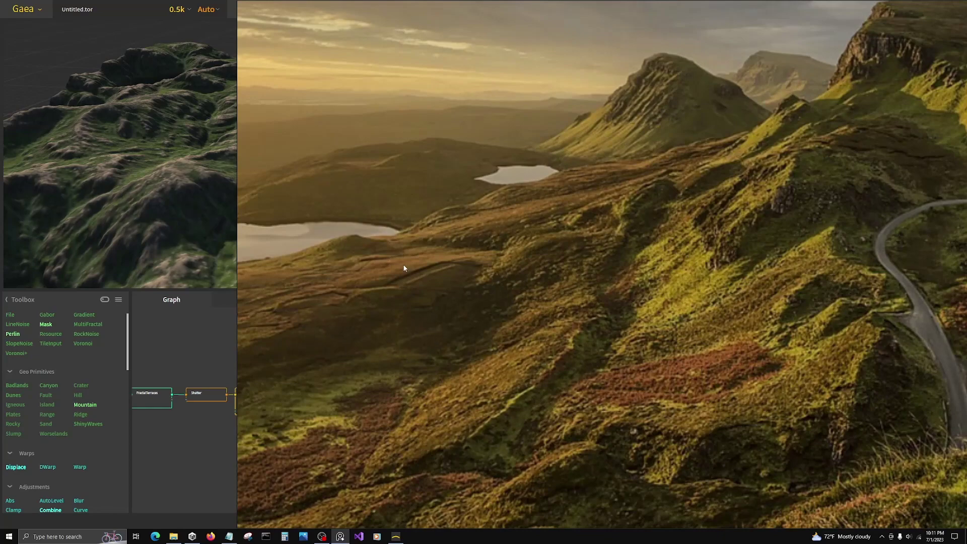
{"action": "left_click_drag", "start_coordinate": [238, 242], "coordinate": [826, 242]}
Merge the Flow node's primary and secondary outputs in a new Combine using the Add method with Ratio 100.
{"action": "left_click", "coordinate": [376, 429]}
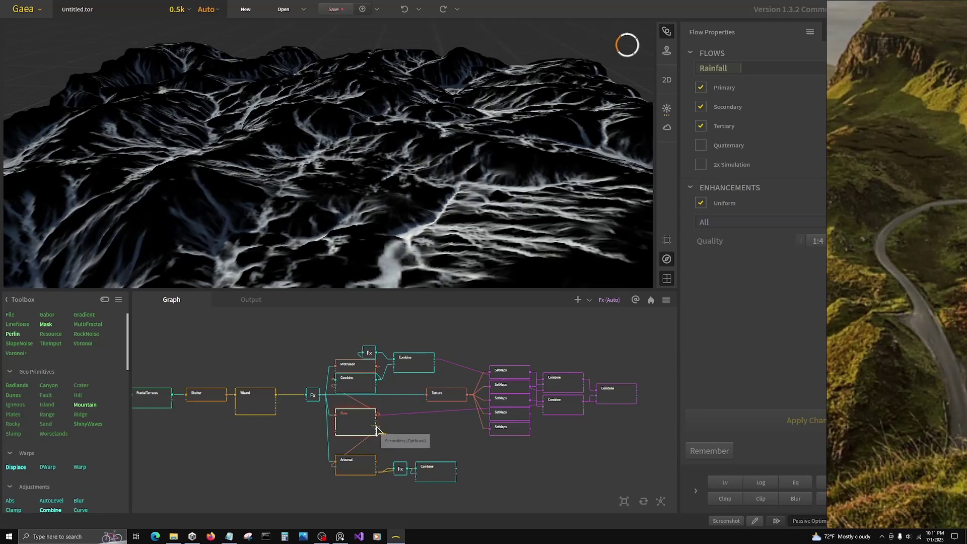
{"action": "left_click_drag", "start_coordinate": [377, 422], "coordinate": [377, 427]}
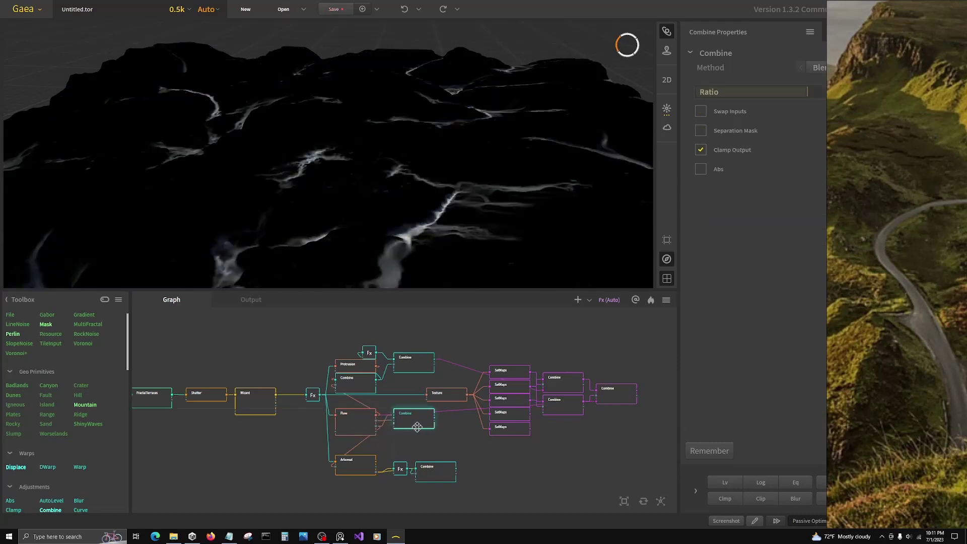
{"action": "left_click", "coordinate": [819, 71]}
{"action": "left_click", "coordinate": [823, 102]}
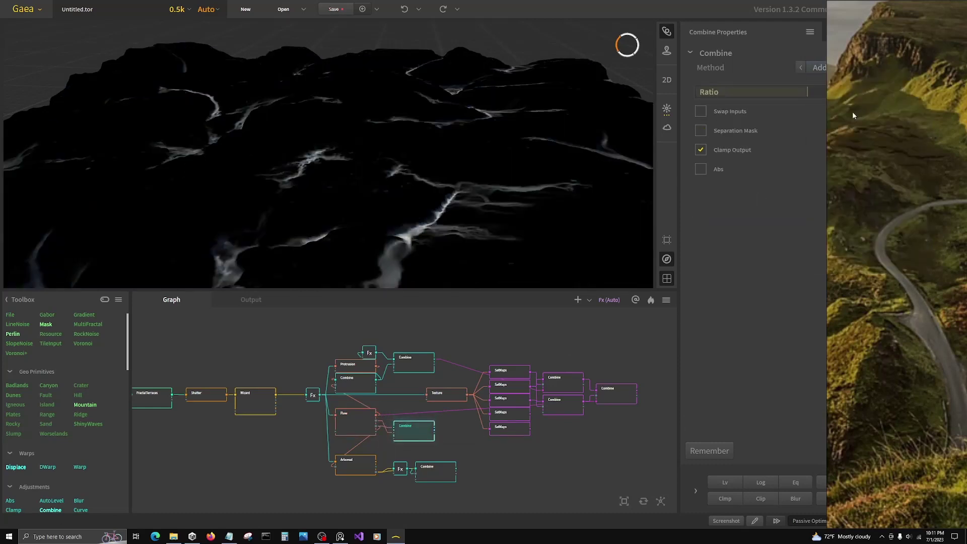
{"action": "left_click", "coordinate": [930, 92]}
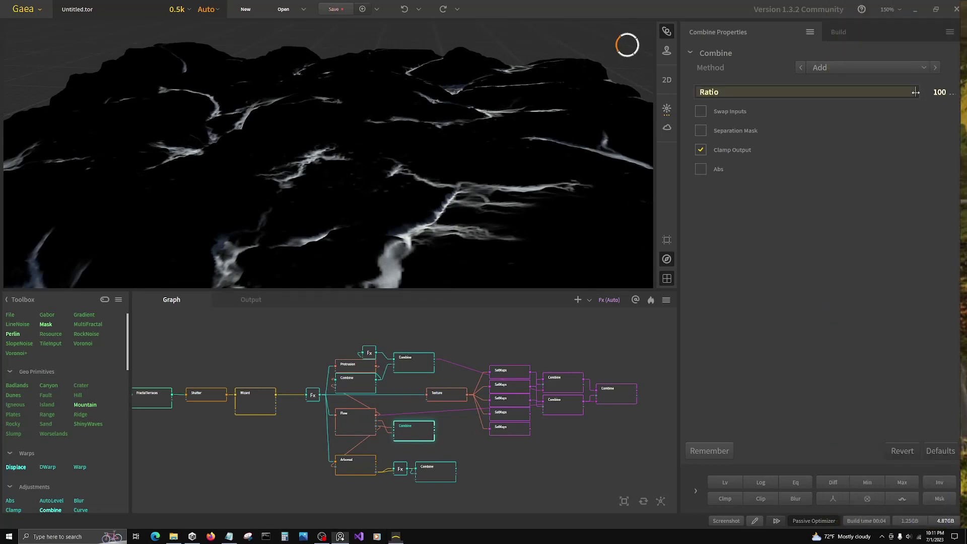
{"action": "left_click_drag", "start_coordinate": [421, 234], "coordinate": [415, 318]}
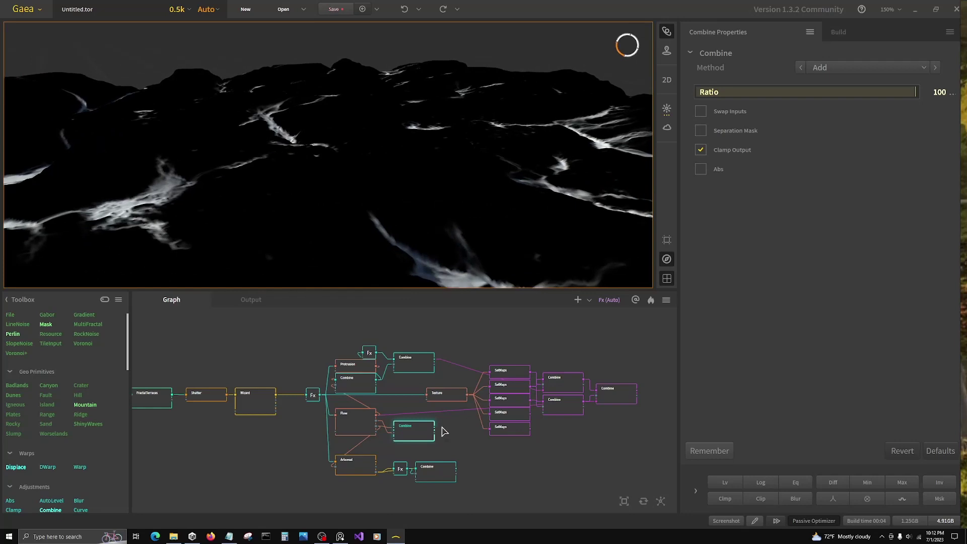
Give the fourth SatMaps node map 0118 from the Rocky library with Bias at 36, and inspect the coloured terrain.
{"action": "left_click", "coordinate": [512, 415]}
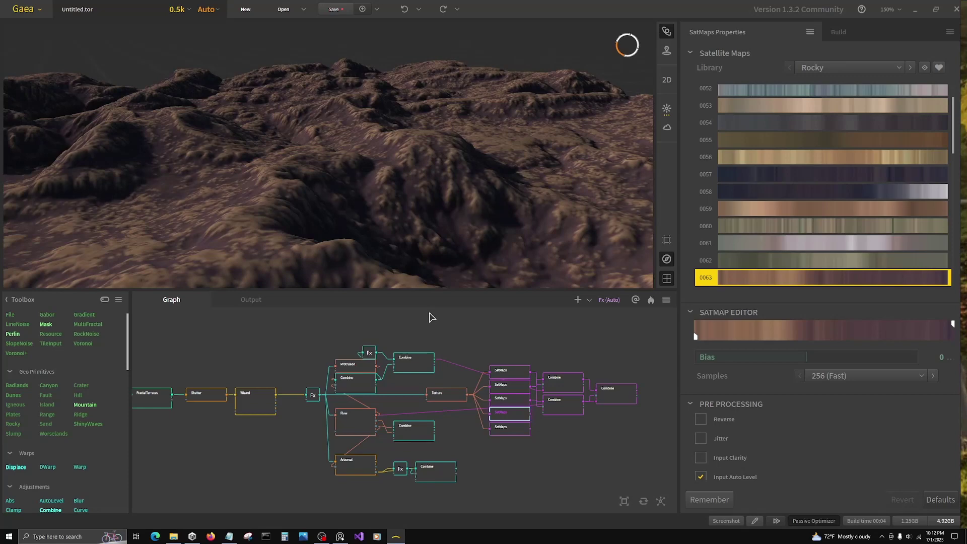
{"action": "scroll", "coordinate": [755, 217], "scroll_direction": "down", "scroll_amount": 15}
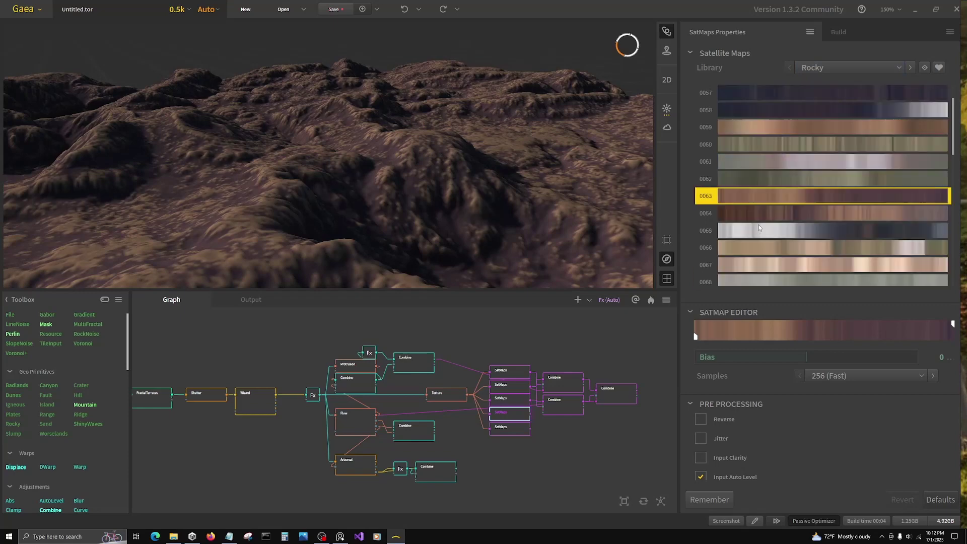
{"action": "scroll", "coordinate": [743, 180], "scroll_direction": "down", "scroll_amount": 6}
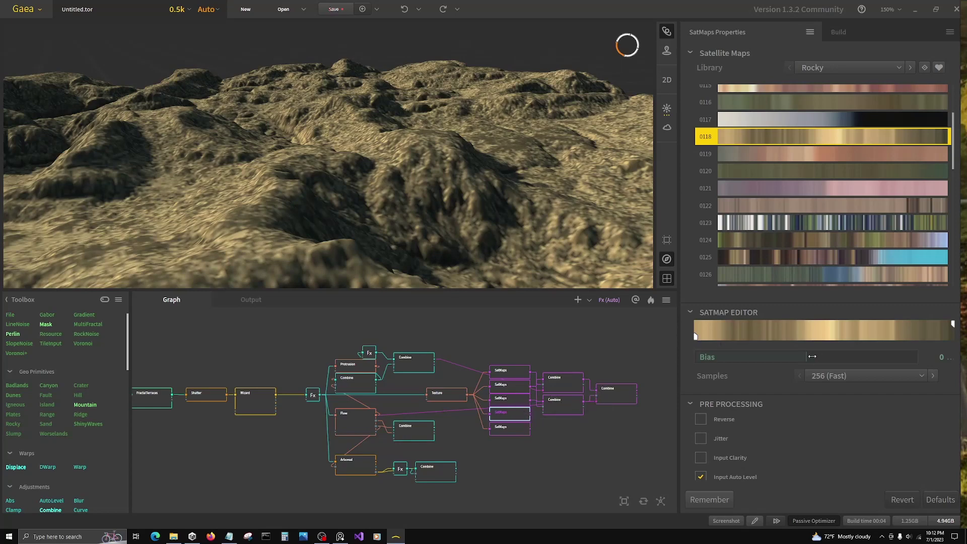
{"action": "left_click_drag", "start_coordinate": [813, 356], "coordinate": [853, 361]}
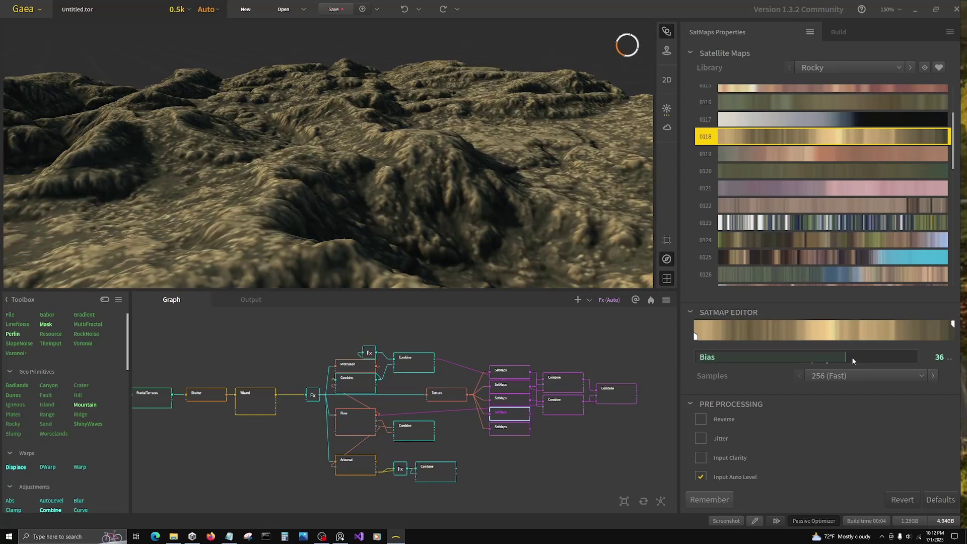
{"action": "left_click_drag", "start_coordinate": [405, 198], "coordinate": [447, 225]}
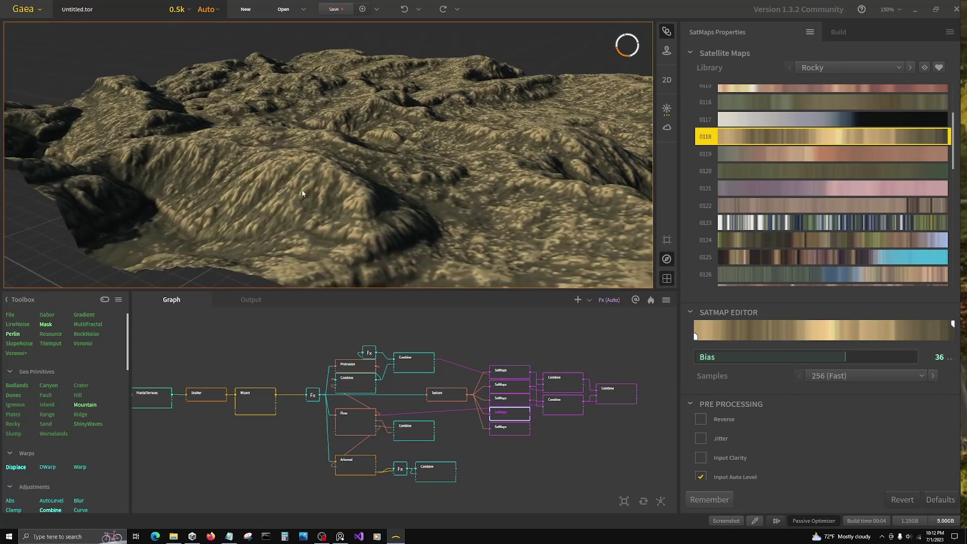
Blend the last colour Combine with the fourth SatMaps node in a new Combine at Ratio 100.
{"action": "left_click", "coordinate": [570, 411]}
{"action": "left_click", "coordinate": [611, 402]}
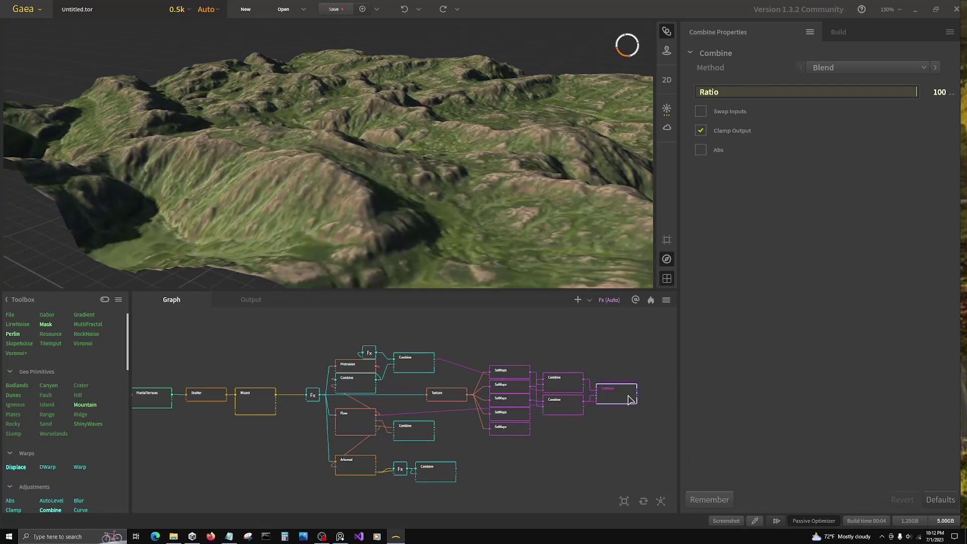
{"action": "left_click_drag", "start_coordinate": [638, 391], "coordinate": [530, 413]}
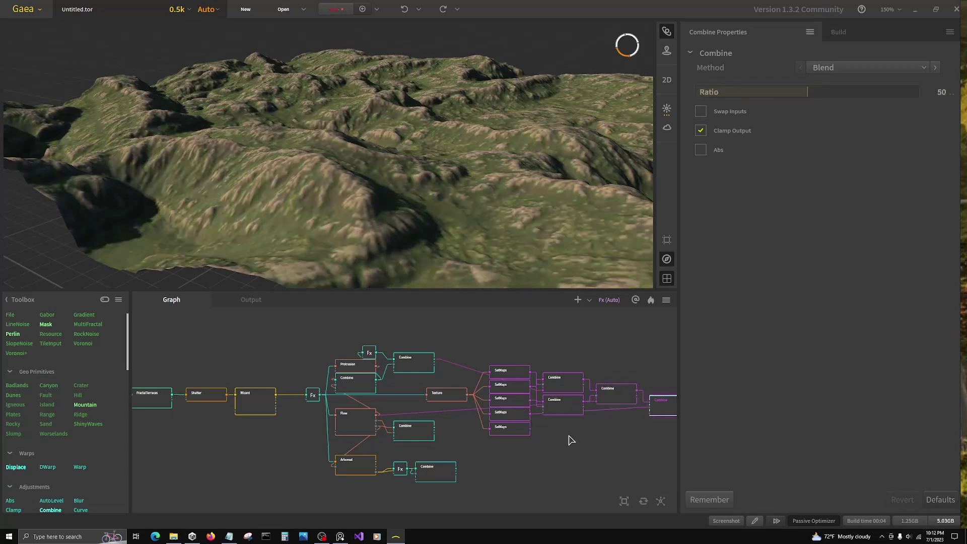
{"action": "scroll", "coordinate": [571, 440], "scroll_direction": "down", "scroll_amount": 2}
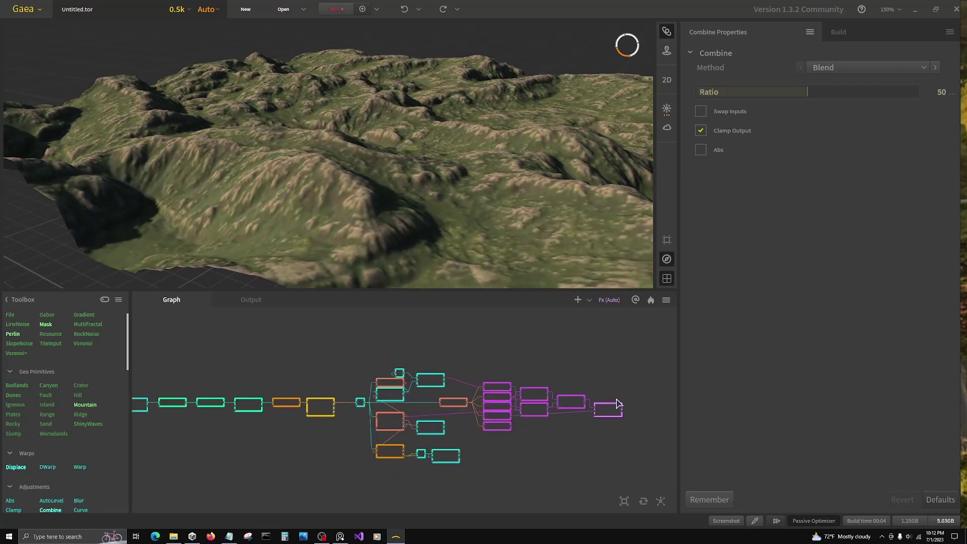
{"action": "left_click", "coordinate": [915, 93]}
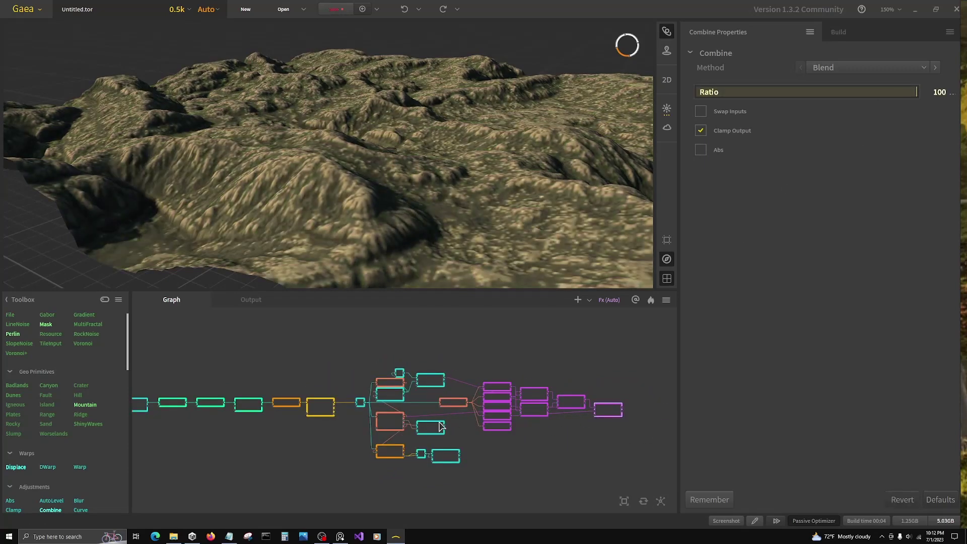
Mask the new colour Combine with the output of the Flow node's Combine, and inspect the terrain.
{"action": "scroll", "coordinate": [441, 427], "scroll_direction": "up", "scroll_amount": 2}
{"action": "scroll", "coordinate": [318, 414], "scroll_direction": "down", "scroll_amount": 1}
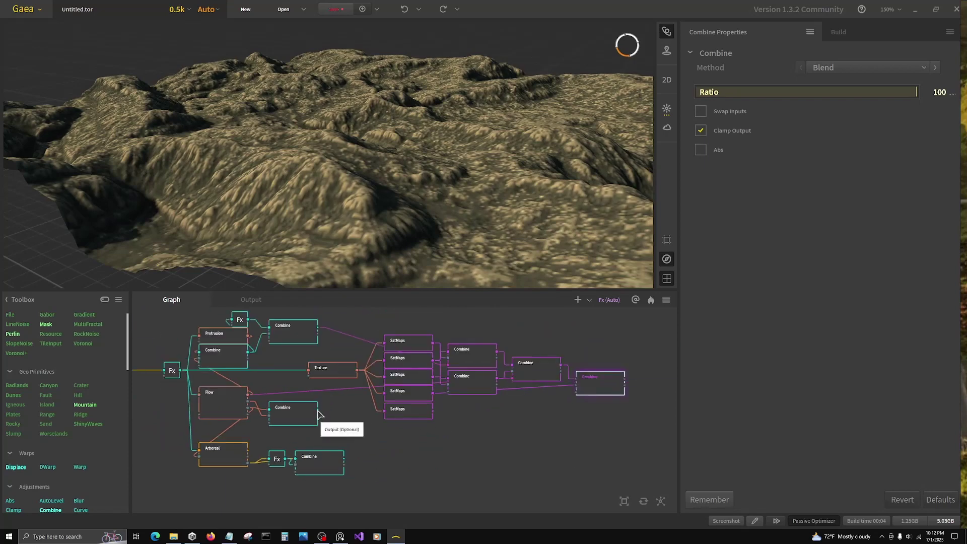
{"action": "left_click_drag", "start_coordinate": [318, 414], "coordinate": [576, 396]}
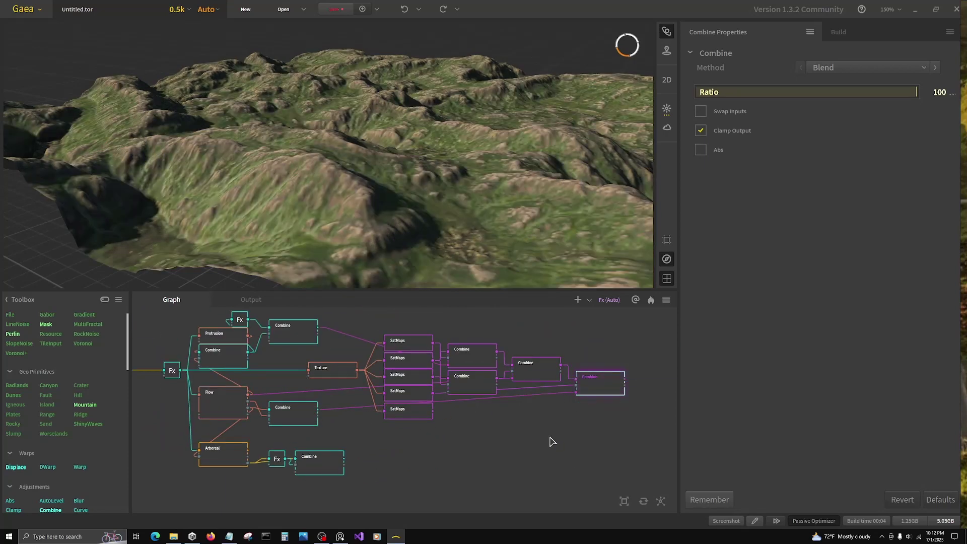
{"action": "left_click_drag", "start_coordinate": [463, 215], "coordinate": [409, 196]}
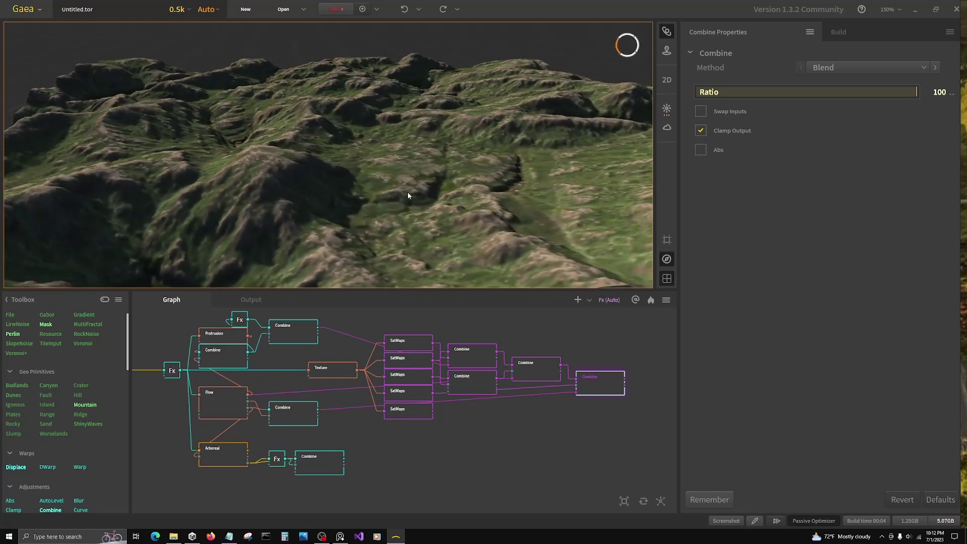
{"action": "left_click_drag", "start_coordinate": [379, 243], "coordinate": [282, 163]}
{"action": "left_click_drag", "start_coordinate": [373, 181], "coordinate": [373, 207]}
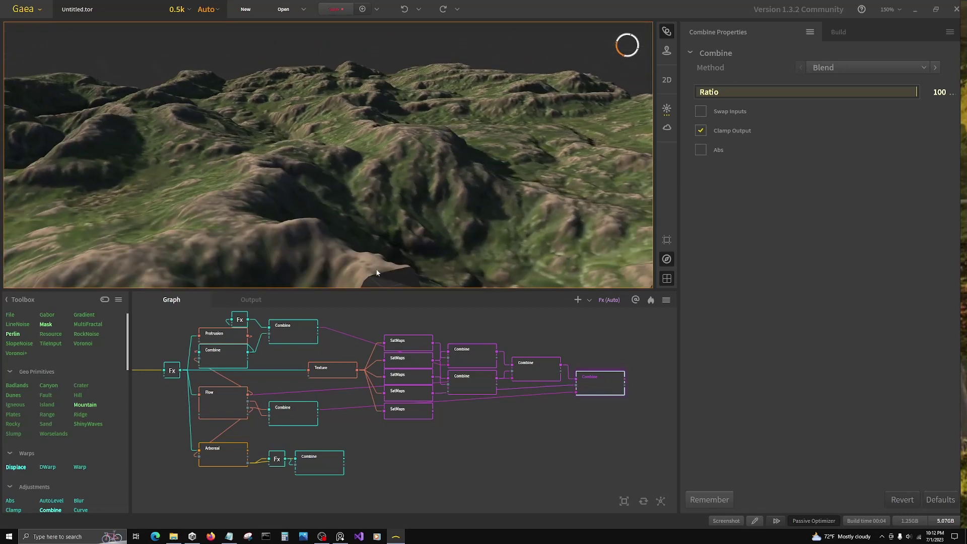
{"action": "left_click_drag", "start_coordinate": [456, 268], "coordinate": [457, 229]}
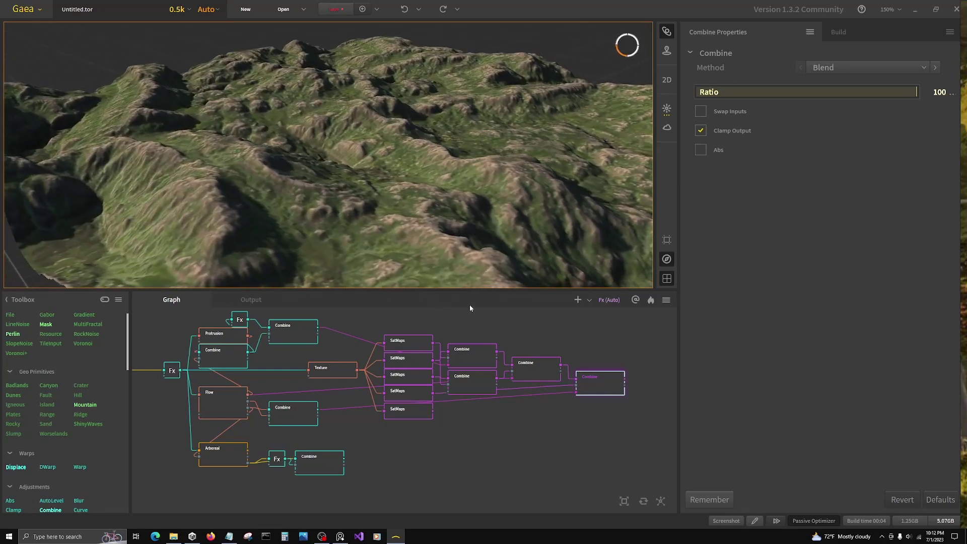
Give the fifth SatMaps node map 0000 from the Colorful library.
{"action": "left_click", "coordinate": [413, 416]}
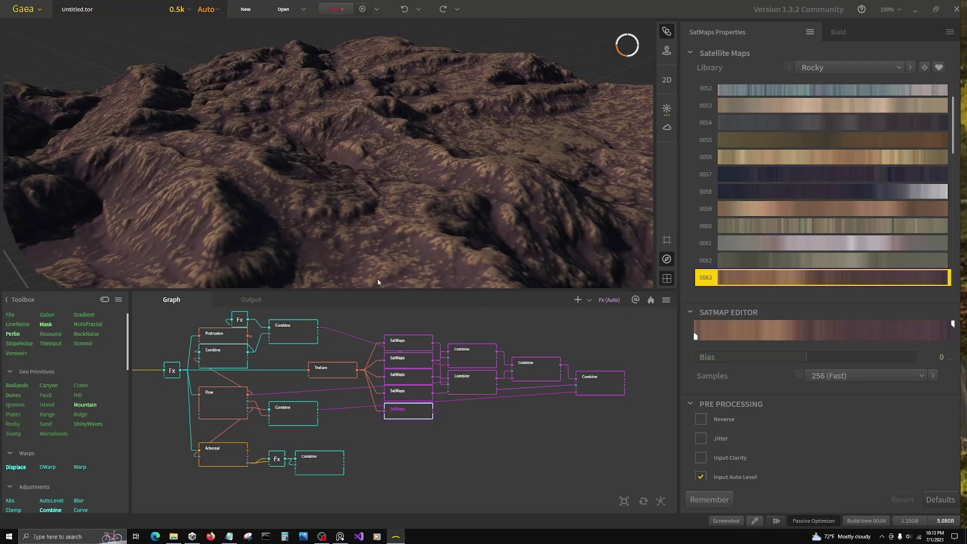
{"action": "left_click", "coordinate": [831, 68]}
{"action": "left_click", "coordinate": [828, 144]}
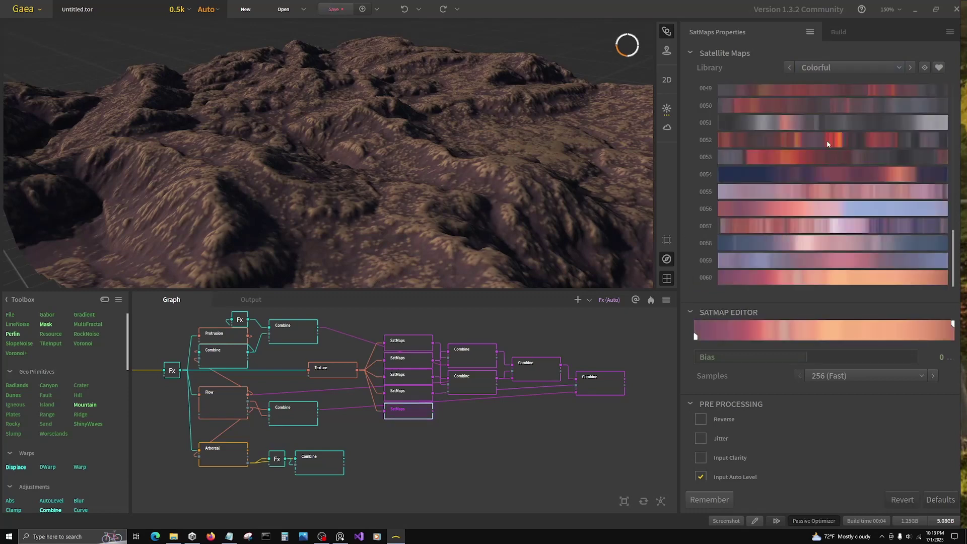
{"action": "left_click_drag", "start_coordinate": [953, 239], "coordinate": [956, 79]}
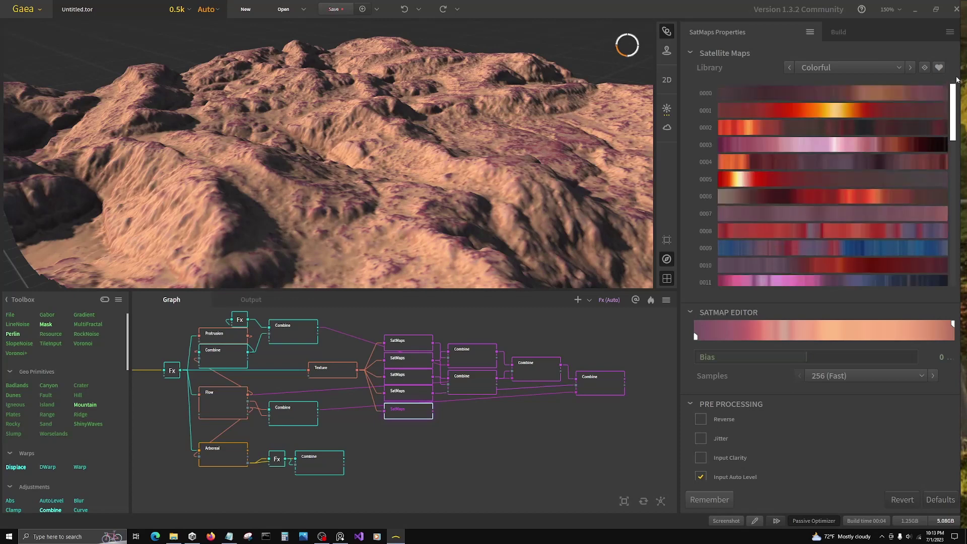
{"action": "left_click", "coordinate": [769, 95]}
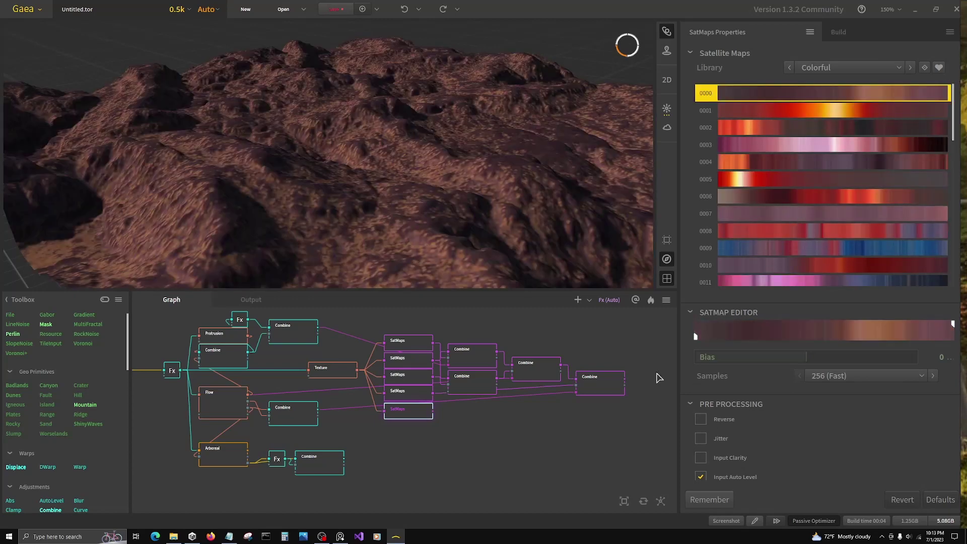
Blend the last colour Combine with the fifth SatMaps node in a new Combine at Ratio 100, masked by the Arboreal branch's Combine.
{"action": "left_click_drag", "start_coordinate": [624, 379], "coordinate": [440, 414]}
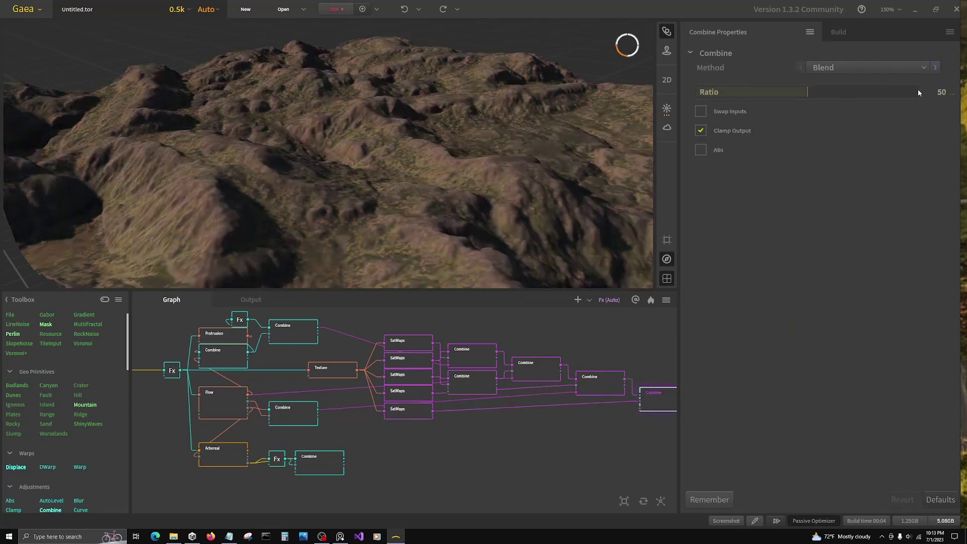
{"action": "left_click", "coordinate": [918, 91]}
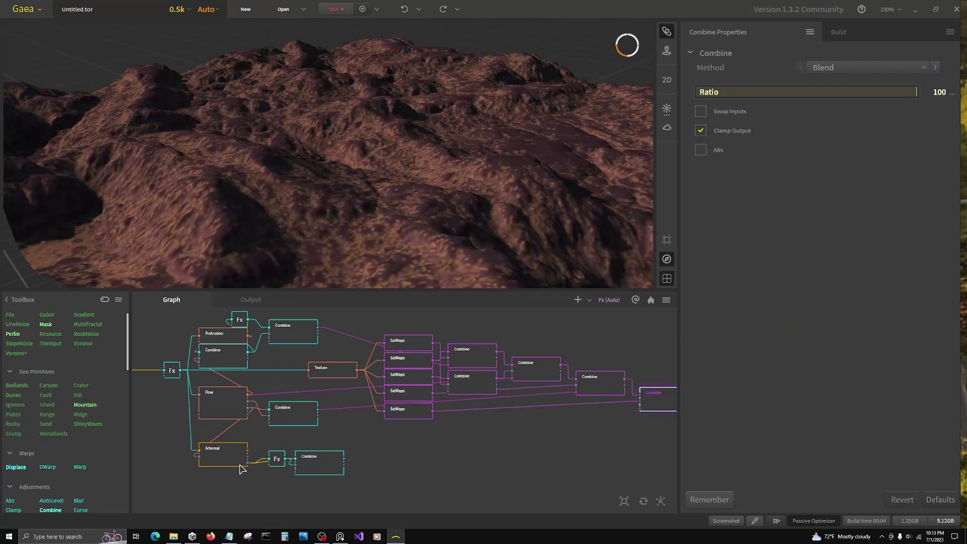
{"action": "left_click", "coordinate": [322, 465]}
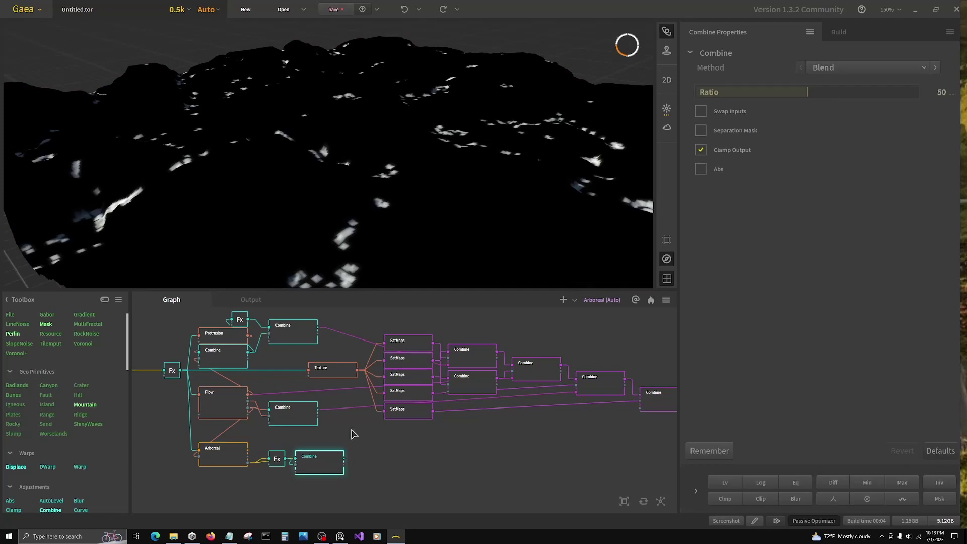
{"action": "left_click_drag", "start_coordinate": [345, 458], "coordinate": [641, 409]}
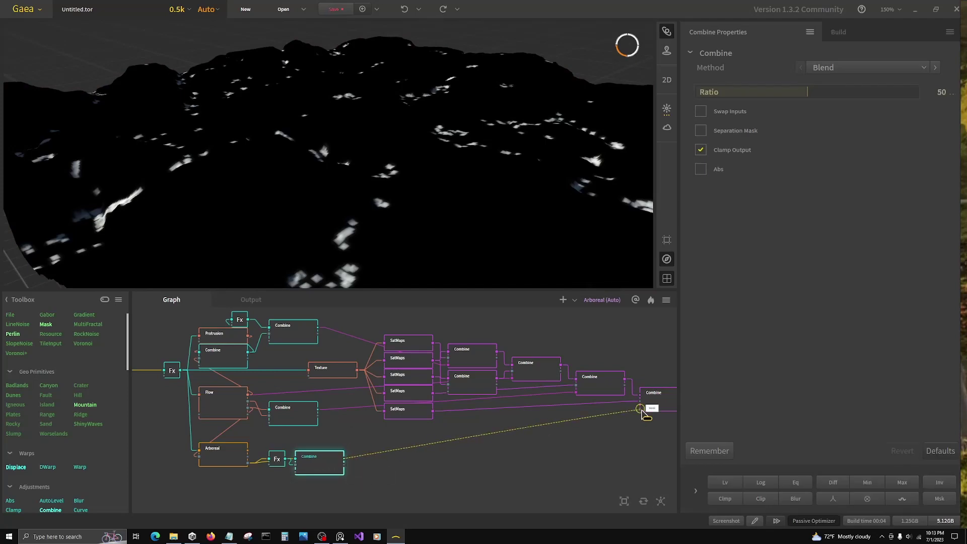
Turn on the sky atmosphere in the 3D viewport and inspect the blended terrain from several angles.
{"action": "left_click_drag", "start_coordinate": [422, 235], "coordinate": [402, 242]}
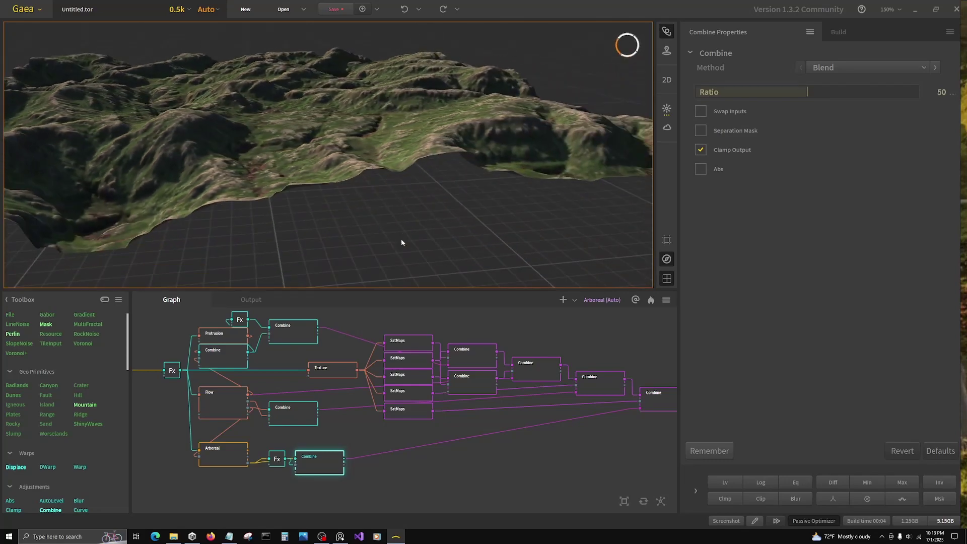
{"action": "left_click_drag", "start_coordinate": [380, 210], "coordinate": [508, 187]}
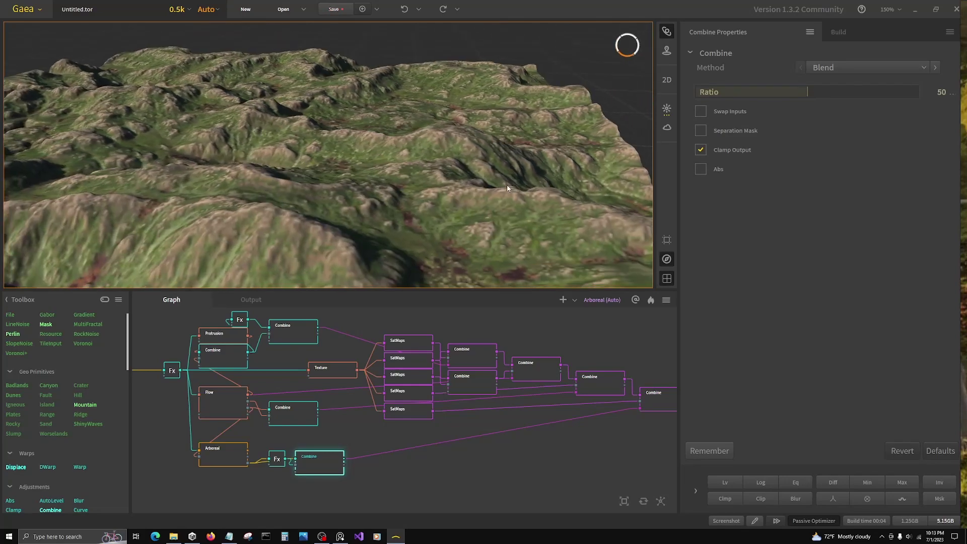
{"action": "left_click", "coordinate": [667, 128]}
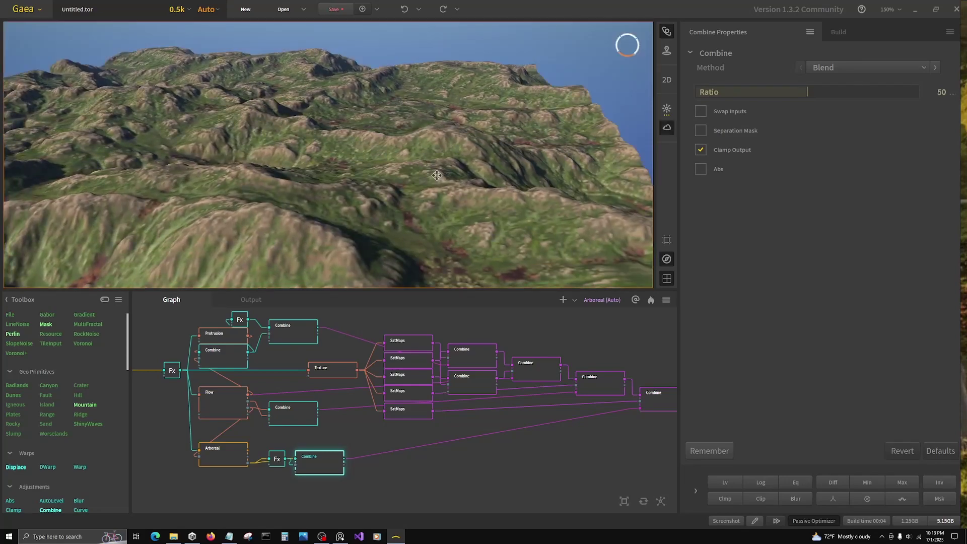
{"action": "scroll", "coordinate": [437, 176], "scroll_direction": "down", "scroll_amount": 3}
{"action": "left_click_drag", "start_coordinate": [437, 177], "coordinate": [234, 216]}
{"action": "scroll", "coordinate": [415, 183], "scroll_direction": "up", "scroll_amount": 3}
{"action": "scroll", "coordinate": [247, 239], "scroll_direction": "down", "scroll_amount": 5}
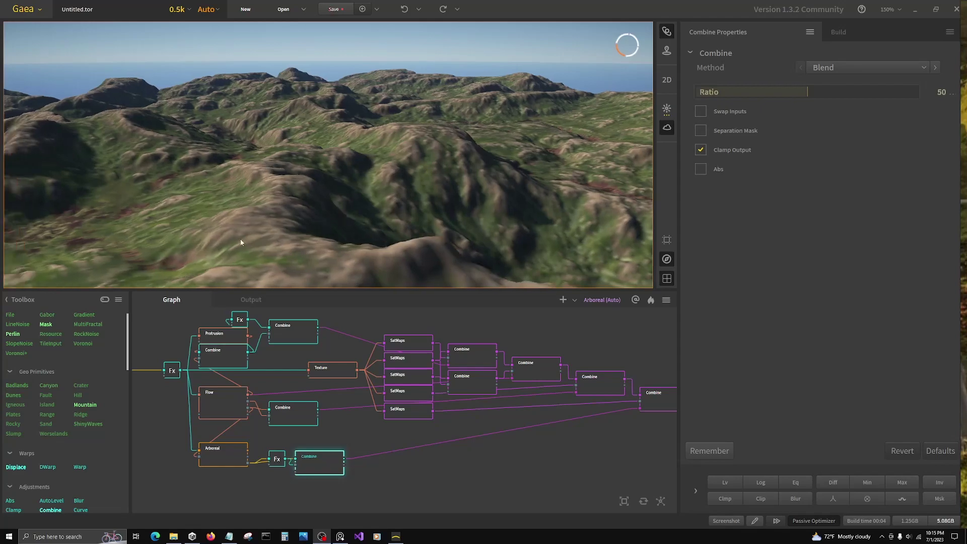
{"action": "scroll", "coordinate": [268, 240], "scroll_direction": "up", "scroll_amount": 5}
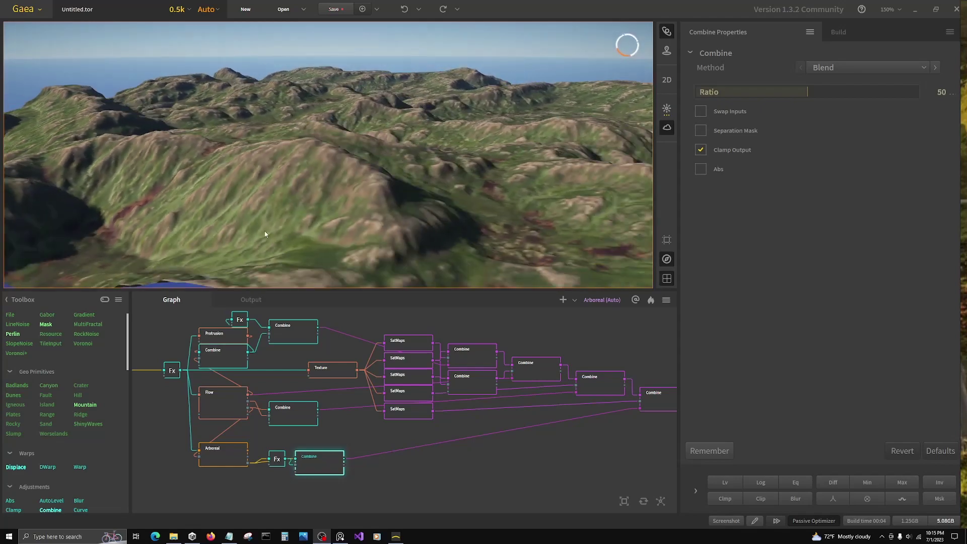